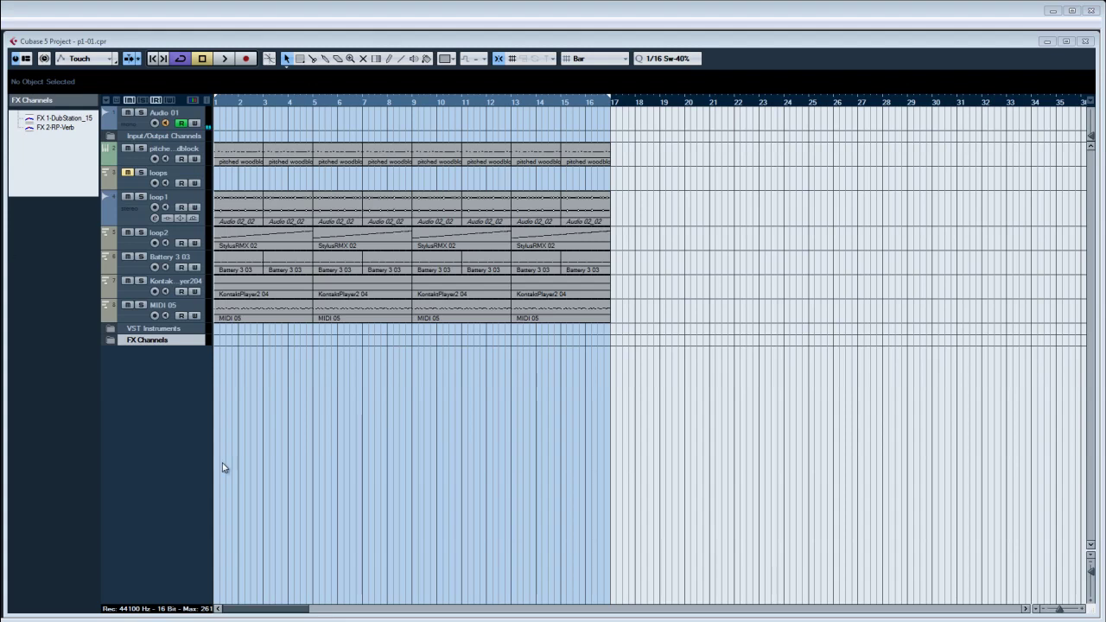
# Step: Play back the percussion arrangement, hide the transport panel and stop playback
pyautogui.click(293, 458)
pyautogui.press('space')
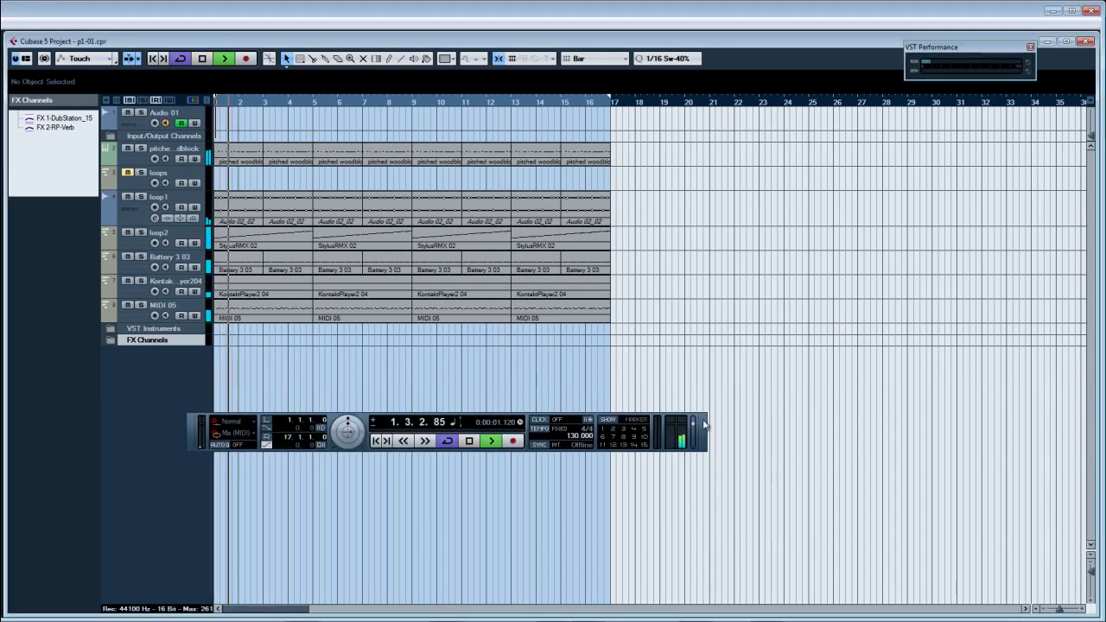
pyautogui.press('F2')
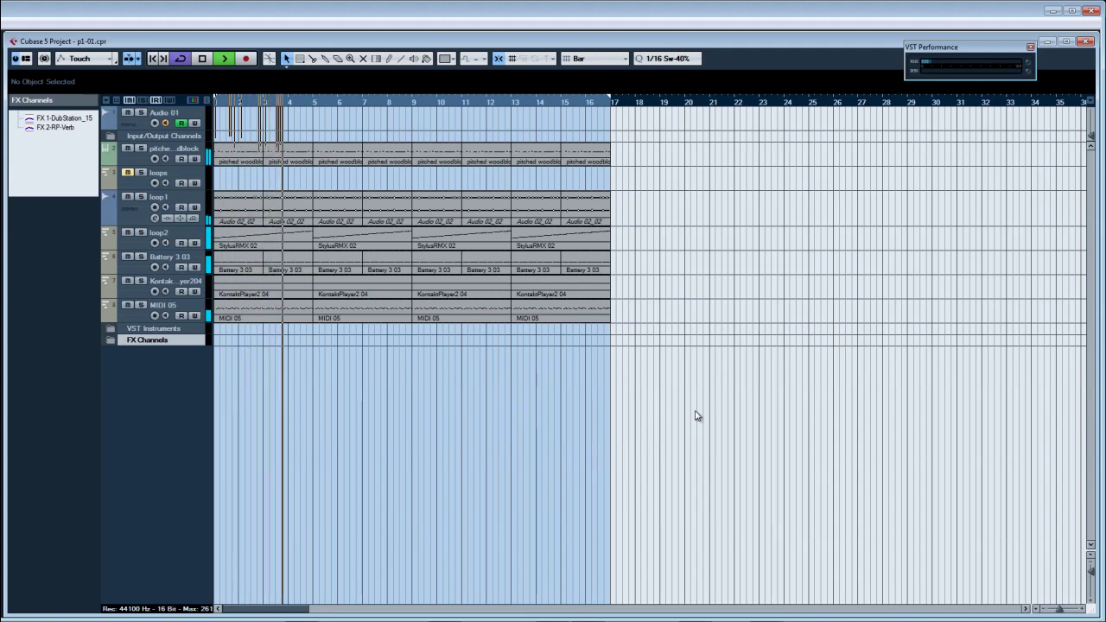
pyautogui.press('space')
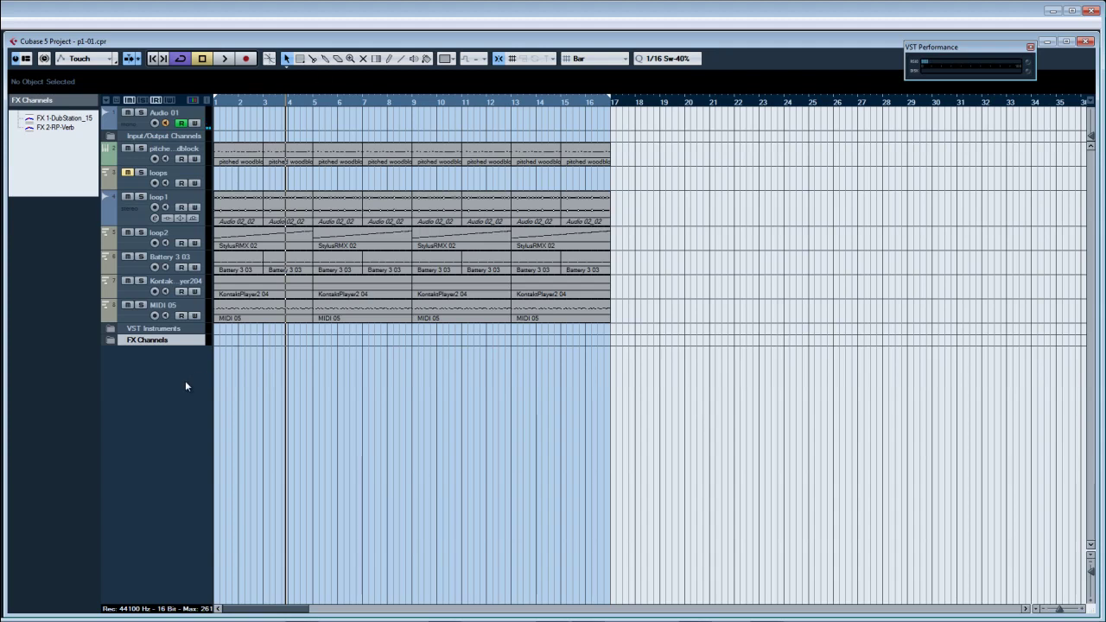
# Step: Add one stereo audio track below the FX channels and name it mixdown
pyautogui.rightClick(147, 387)
pyautogui.click(163, 393)
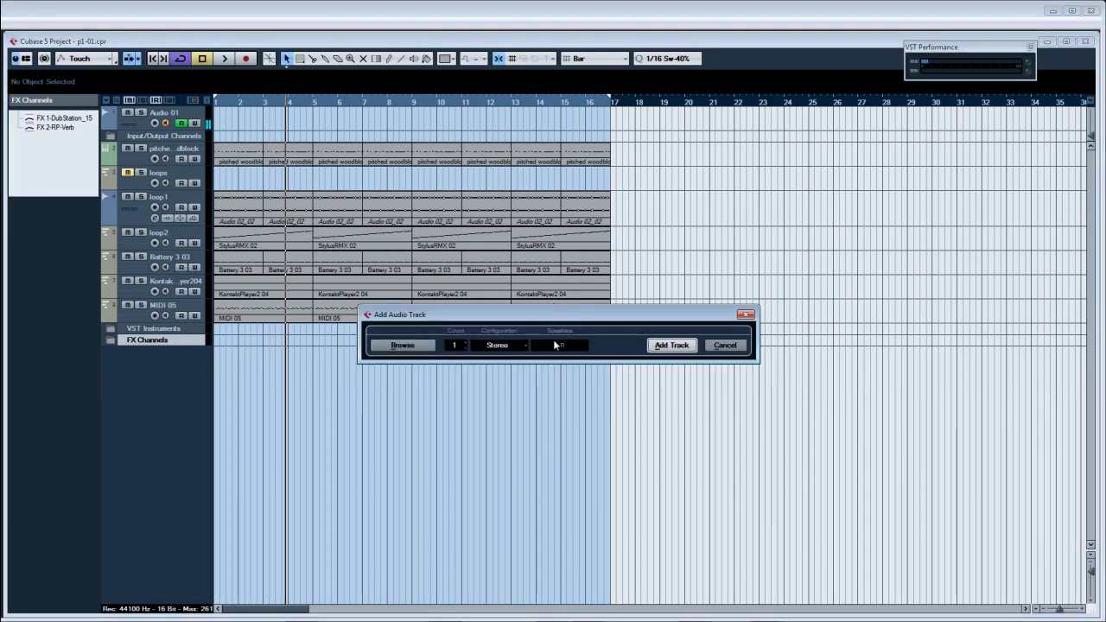
pyautogui.click(687, 347)
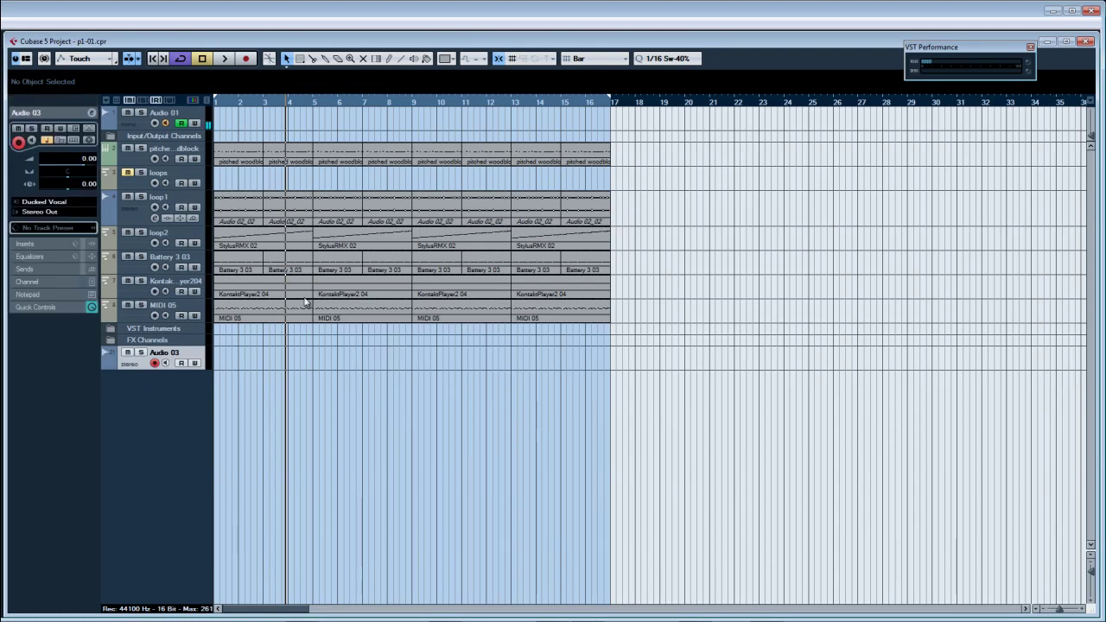
pyautogui.doubleClick(165, 355)
pyautogui.write('miixdown')
pyautogui.press('Return')
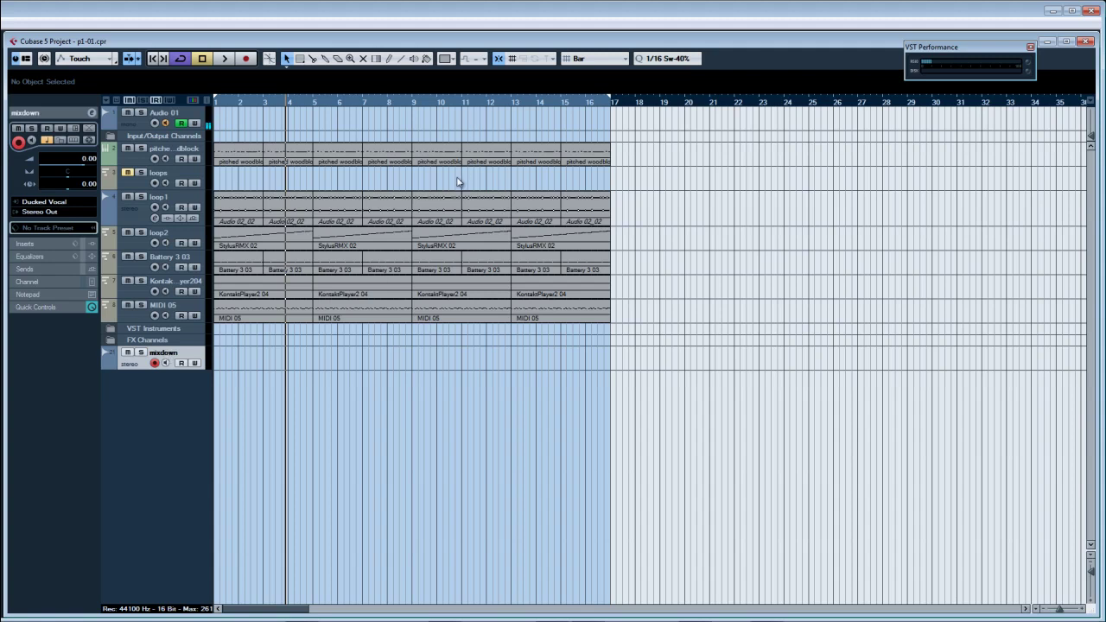
# Step: Export the Stereo Out as a wave file named mixdown, importing it into the pool and onto an audio track
pyautogui.hotkey('ctrl', 'shift', 'e')
pyautogui.write('mixdown')
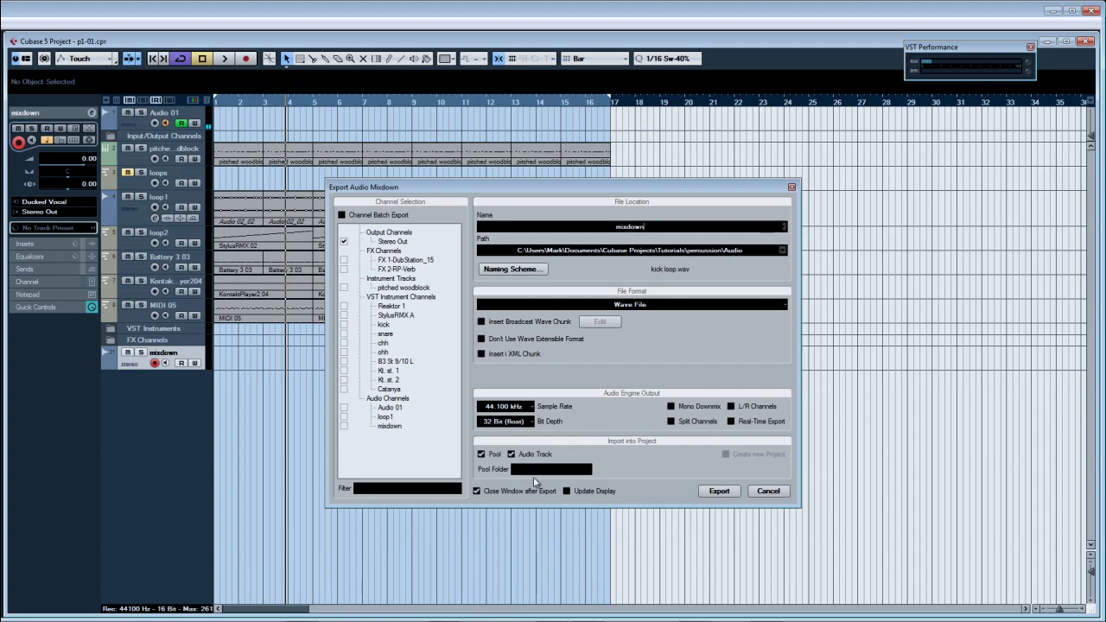
pyautogui.click(719, 491)
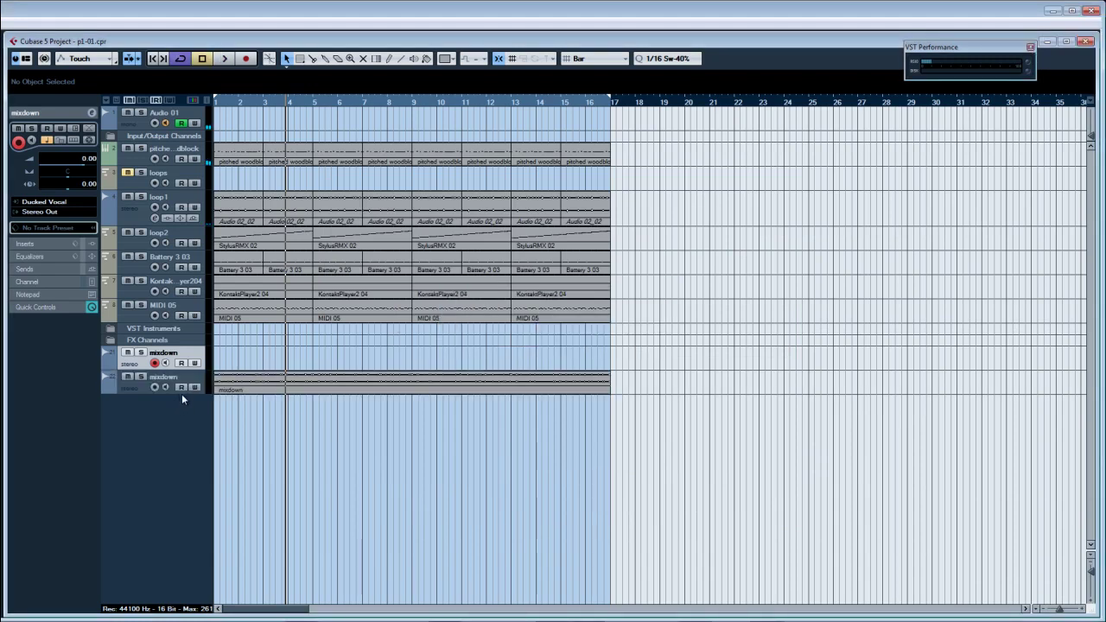
# Step: Enlarge the track holding the exported mixdown, solo it and play it from the start
pyautogui.moveTo(183, 391); pyautogui.dragTo(177, 461)
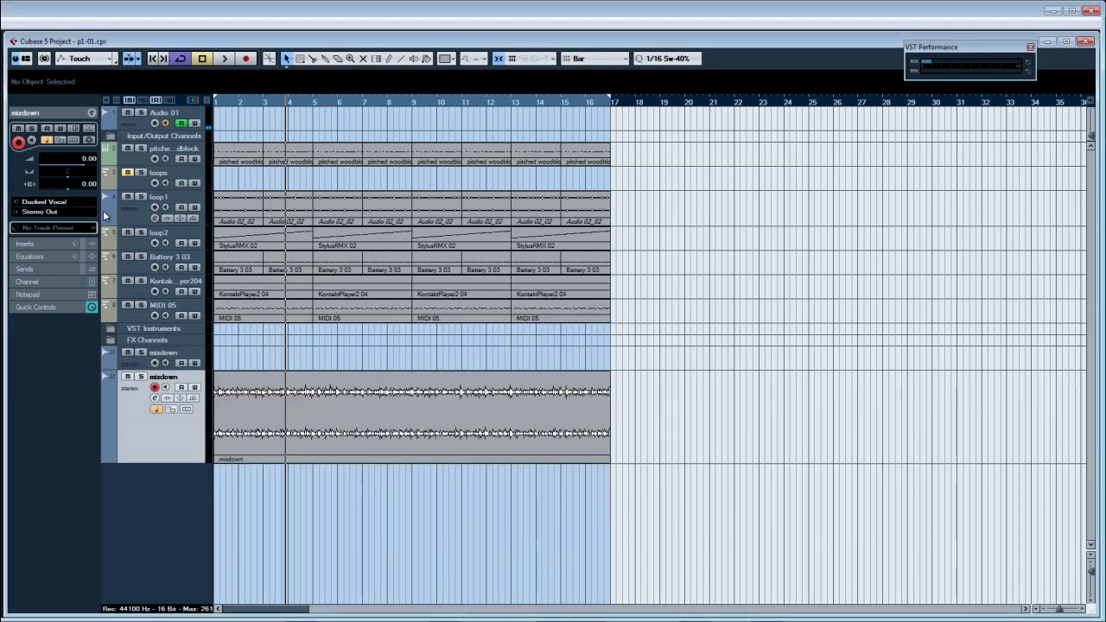
pyautogui.click(142, 378)
pyautogui.press('.')
pyautogui.press('space')
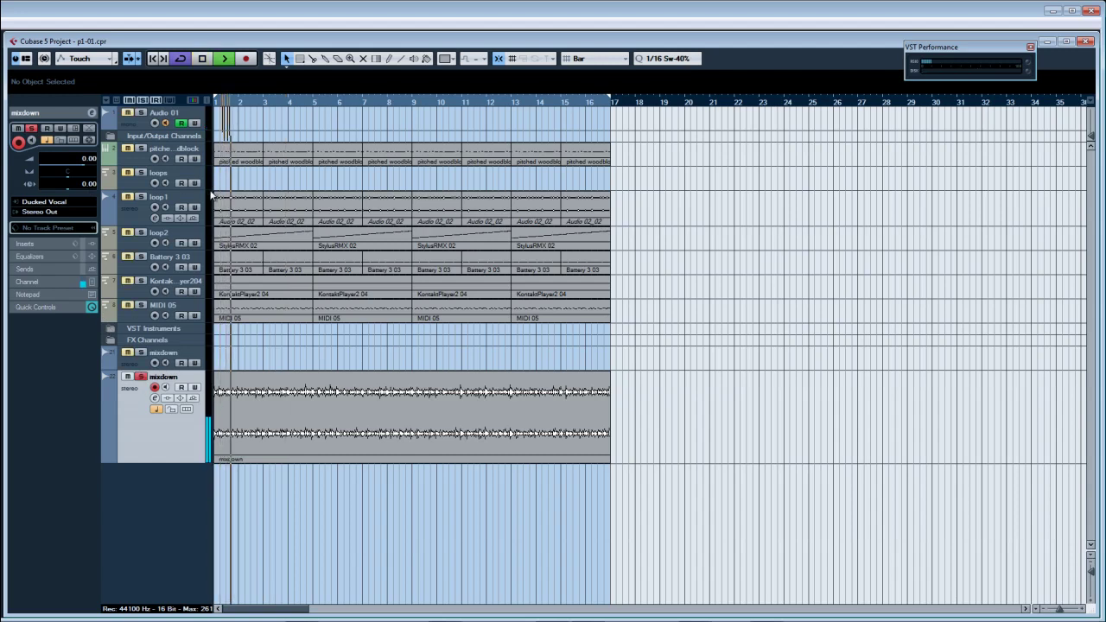
# Step: Raise the mixdown event's volume to 5.75 dB and stop playback
pyautogui.click(373, 402)
pyautogui.moveTo(411, 374); pyautogui.dragTo(403, 286)
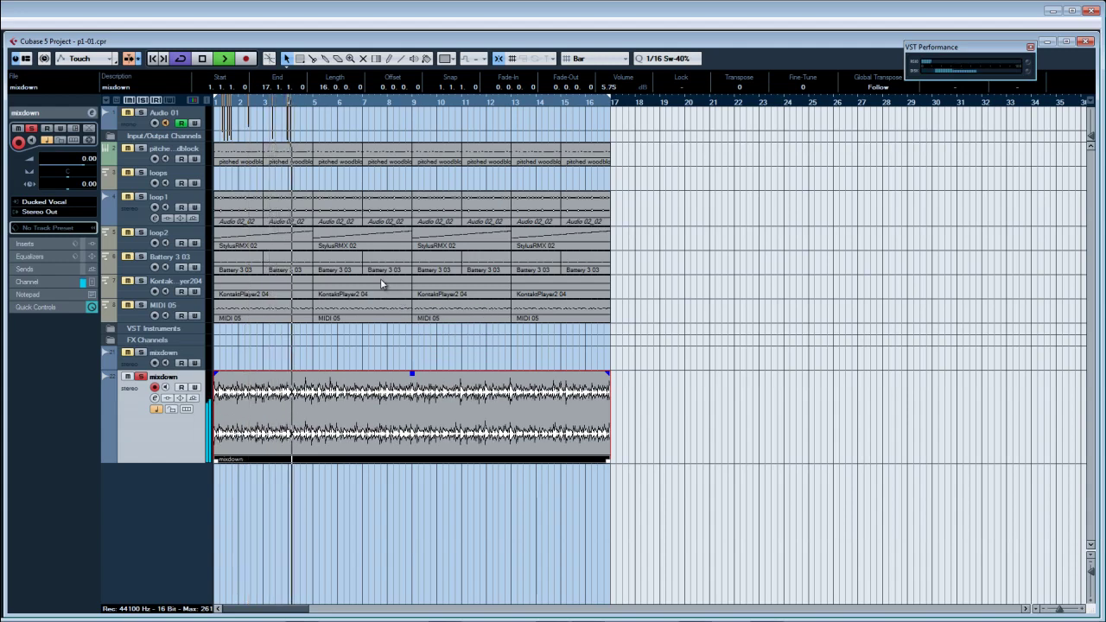
pyautogui.press('space')
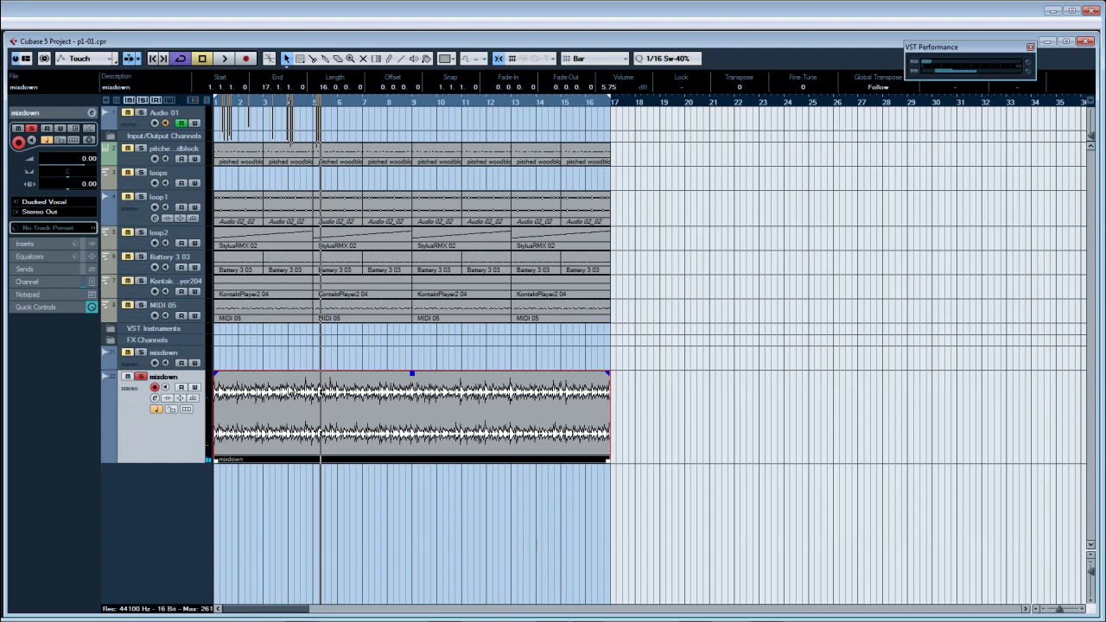
# Step: Set the snap grid type to Beat
pyautogui.press('h')
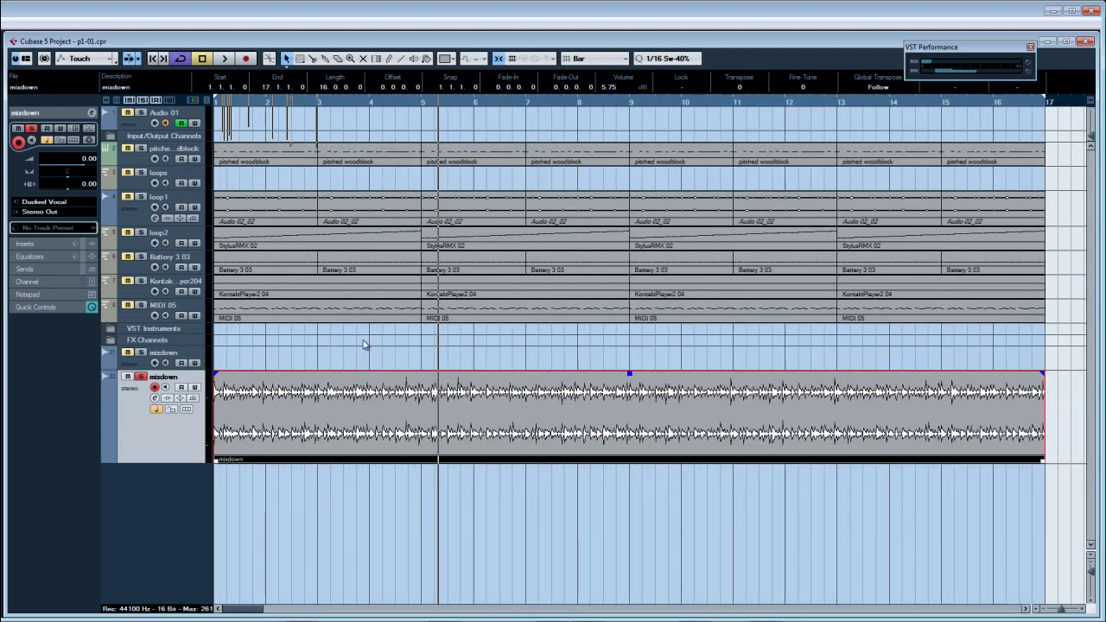
pyautogui.click(598, 59)
pyautogui.click(600, 87)
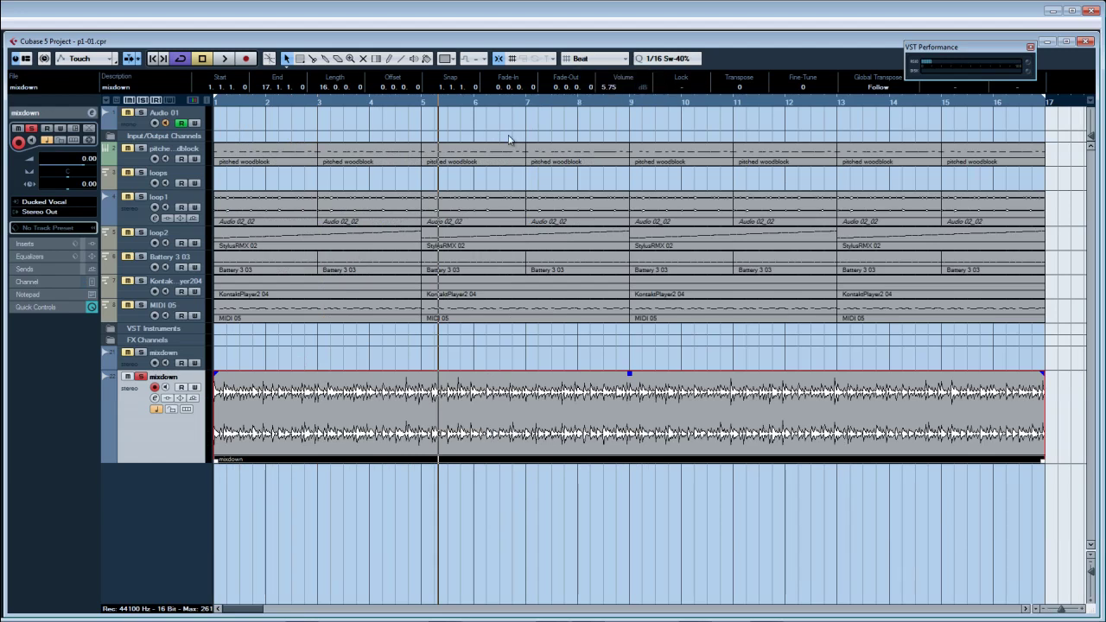
# Step: Split the mixdown event into equal one-beat slices along its whole length, and return to the Object Selection tool
pyautogui.rightClick(252, 410)
pyautogui.click(280, 410)
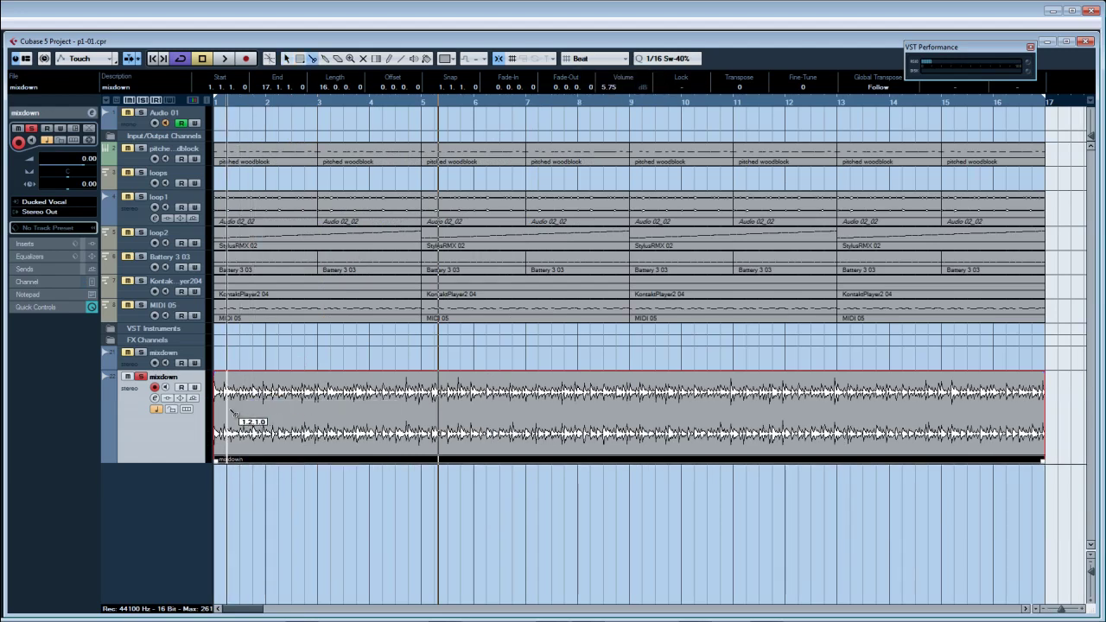
pyautogui.keyDown('alt'); pyautogui.click(231, 412); pyautogui.keyUp('alt')
pyautogui.rightClick(237, 400)
pyautogui.click(243, 400)
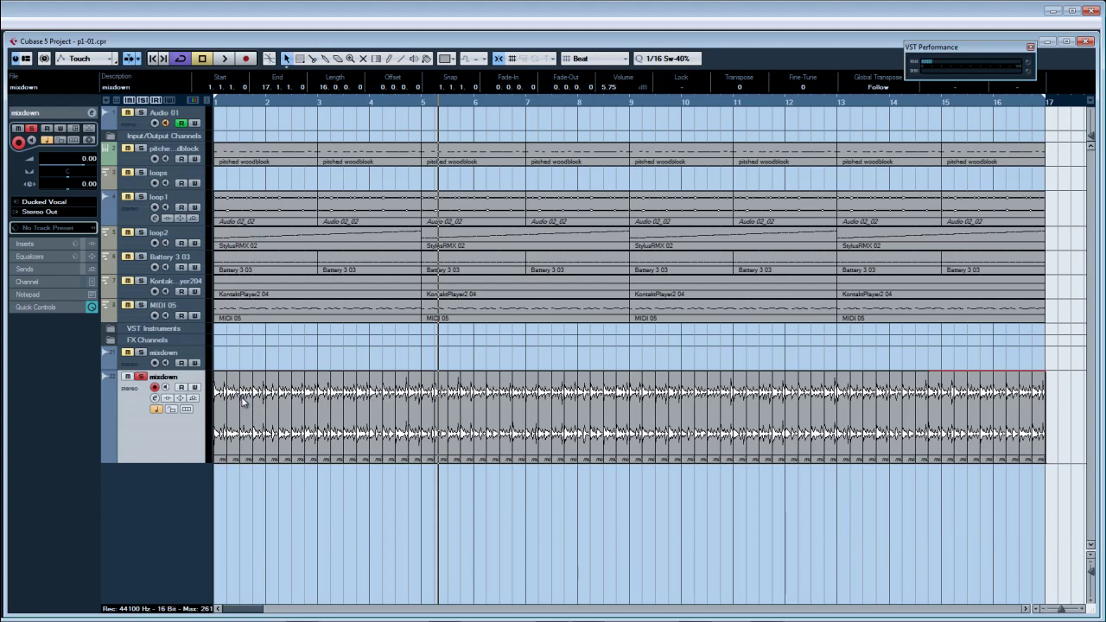
# Step: Clear all solos and try muting the beat slices along the mixdown track with the Mute tool
pyautogui.click(142, 101)
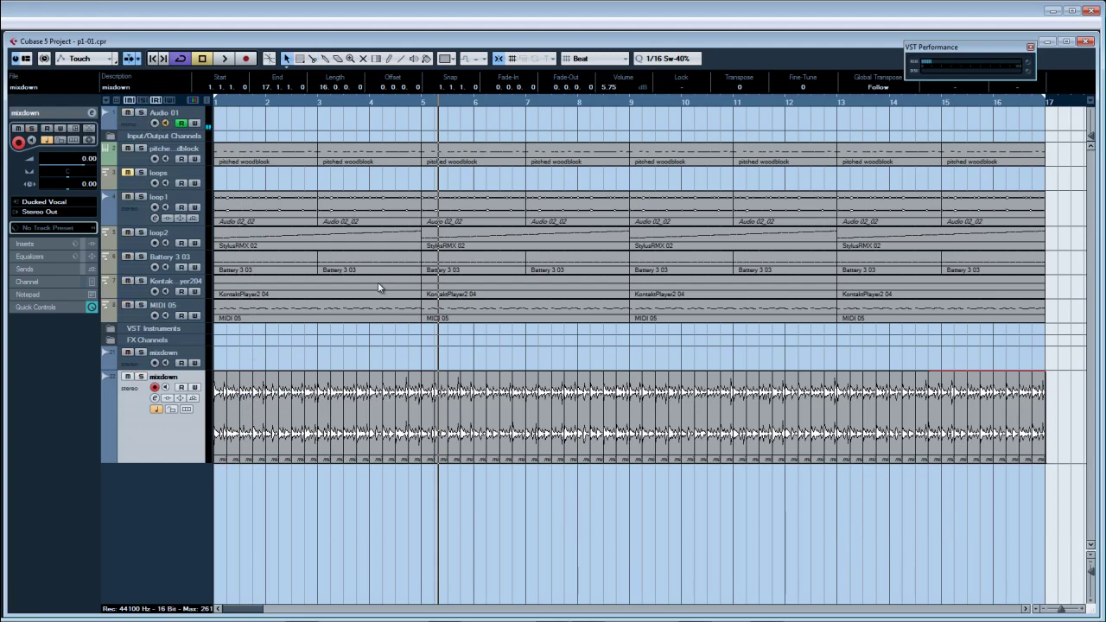
pyautogui.rightClick(295, 335)
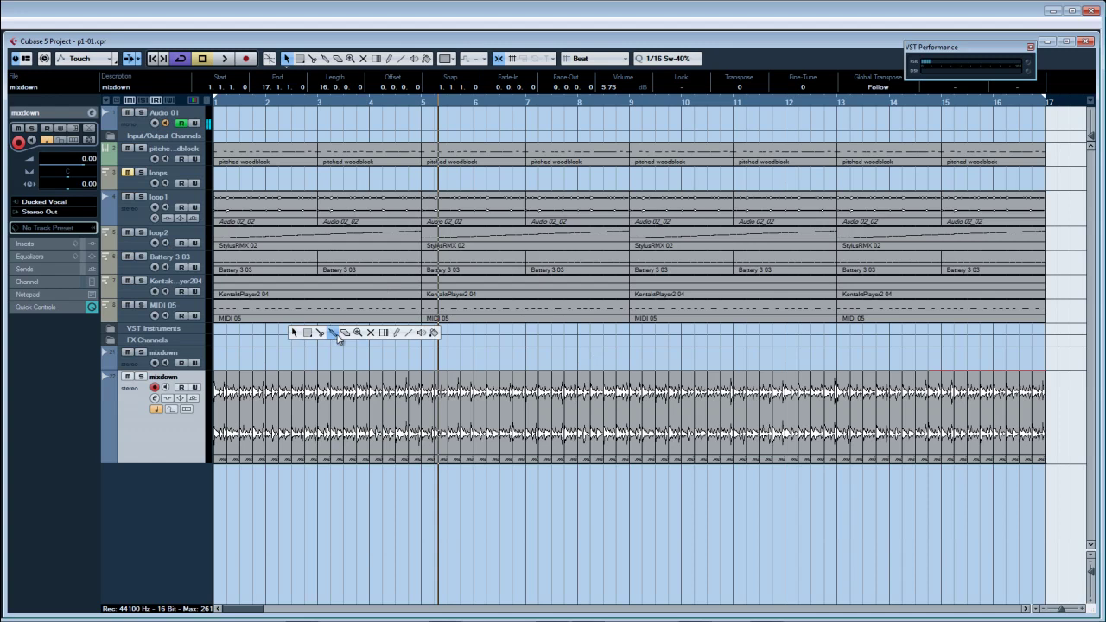
pyautogui.click(371, 334)
pyautogui.moveTo(221, 476); pyautogui.dragTo(935, 399)
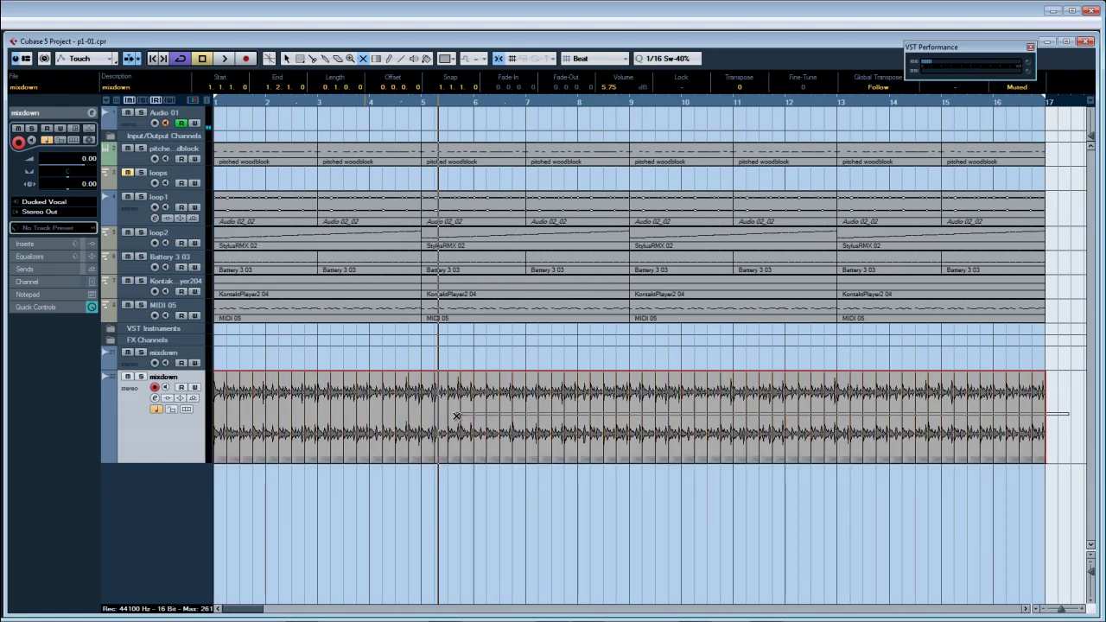
pyautogui.click(222, 404)
pyautogui.click(248, 483)
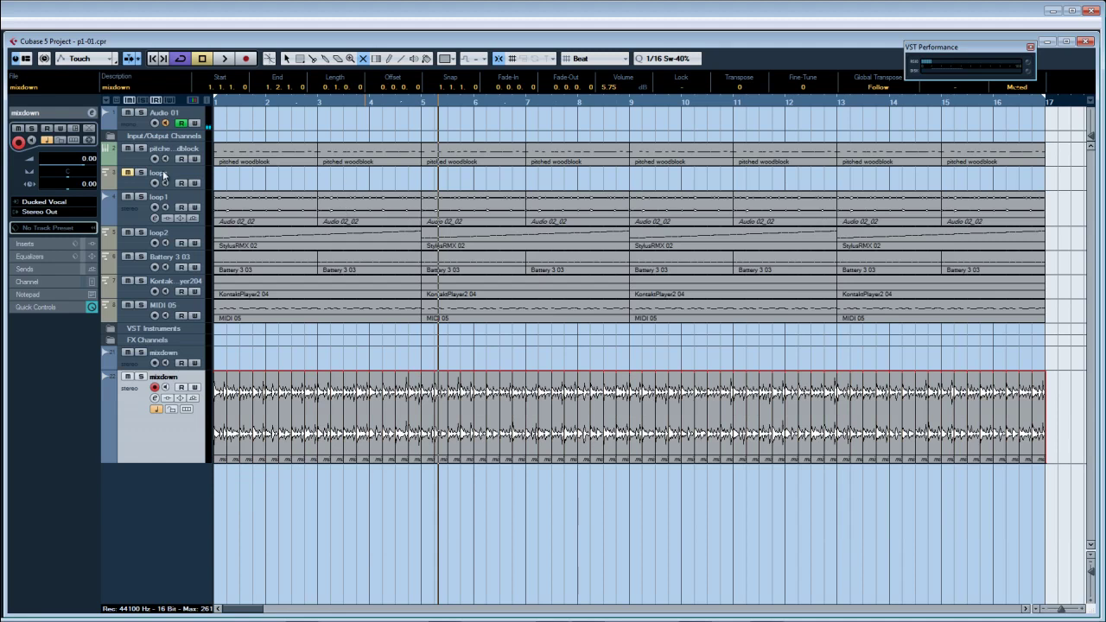
# Step: Solo the sliced mixdown track and play it briefly from the start
pyautogui.click(141, 378)
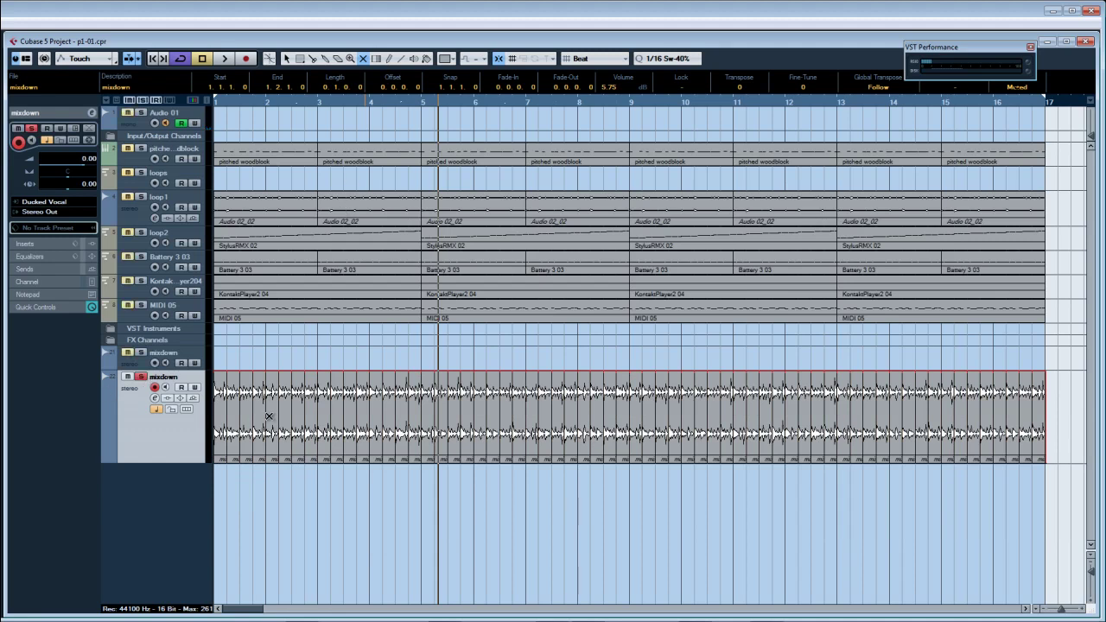
pyautogui.press('space')
pyautogui.press('KP_Decimal')
pyautogui.press('space')
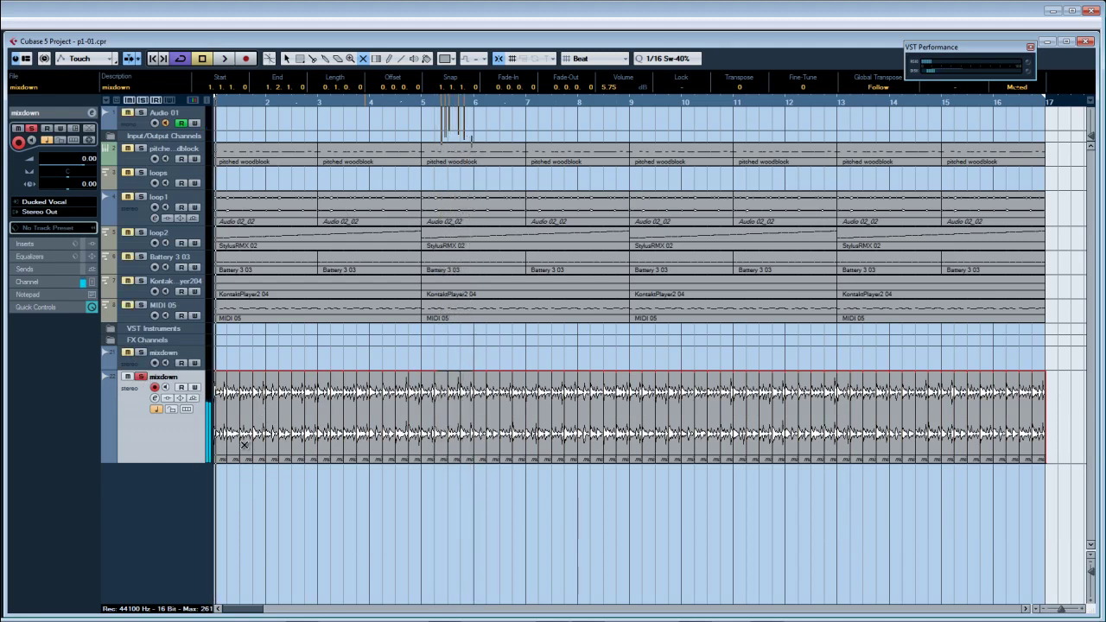
# Step: Move the slice at bar 2, beat 3 down onto a new audio track below the mixdown
pyautogui.click(286, 411)
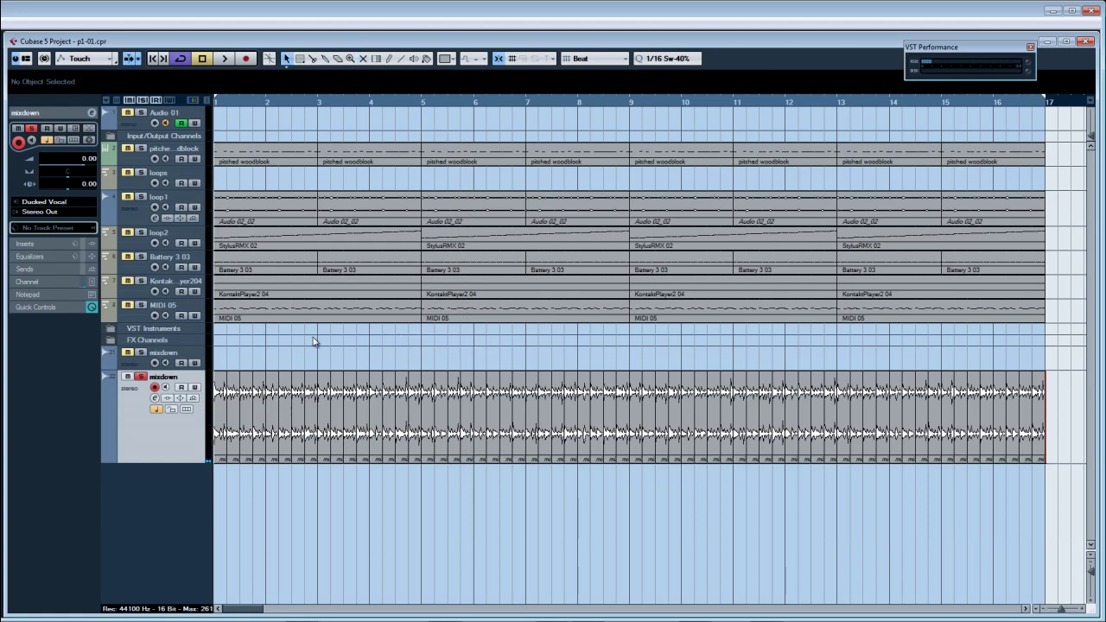
pyautogui.moveTo(247, 407); pyautogui.dragTo(243, 476)
pyautogui.moveTo(260, 432); pyautogui.dragTo(248, 427)
pyautogui.moveTo(245, 477); pyautogui.dragTo(260, 443)
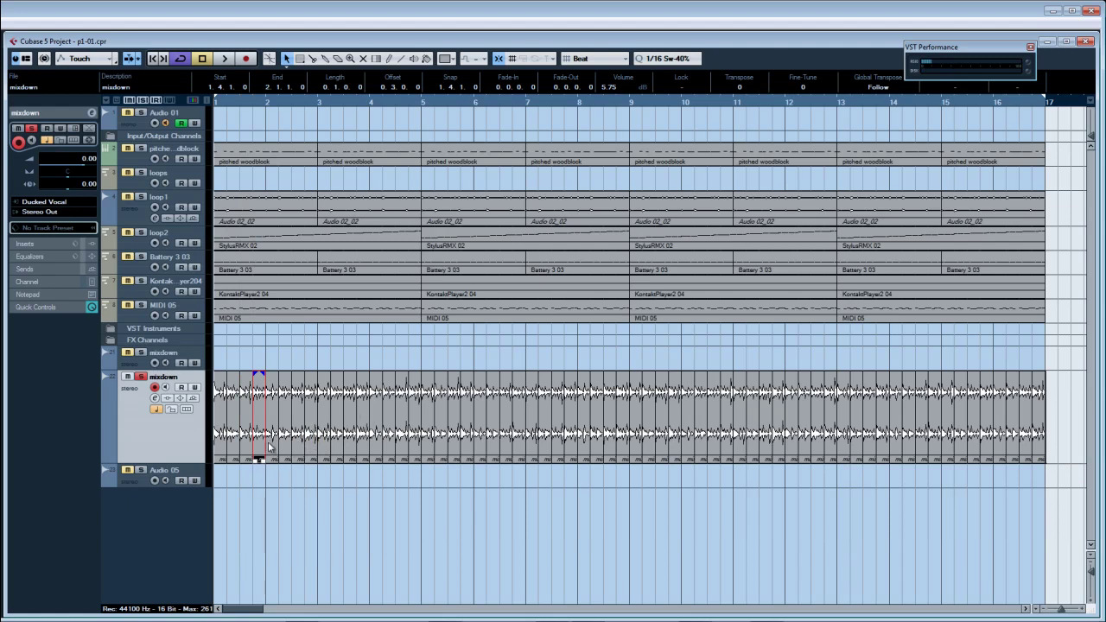
pyautogui.moveTo(296, 461); pyautogui.dragTo(340, 476)
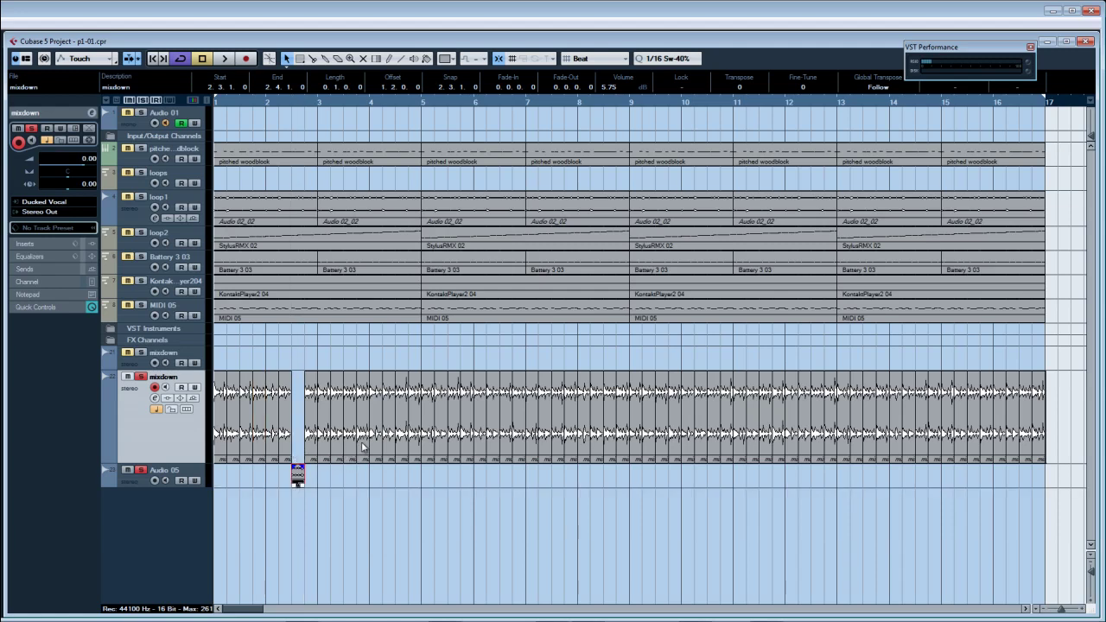
# Step: Mute the mixdown slice at bar 4, beat 4
pyautogui.click(414, 437)
pyautogui.rightClick(412, 436)
pyautogui.click(490, 435)
pyautogui.click(413, 428)
# Step: Move the slice at bar 5, beat 3 down onto the Audio 05 track
pyautogui.rightClick(459, 481)
pyautogui.click(460, 480)
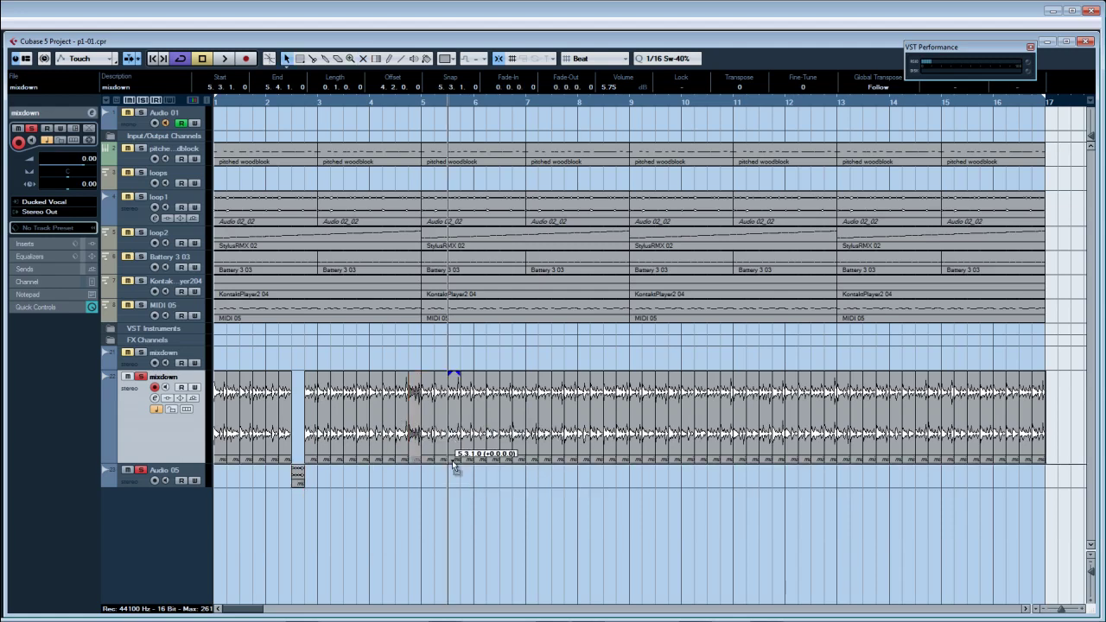
pyautogui.moveTo(455, 432); pyautogui.dragTo(456, 477)
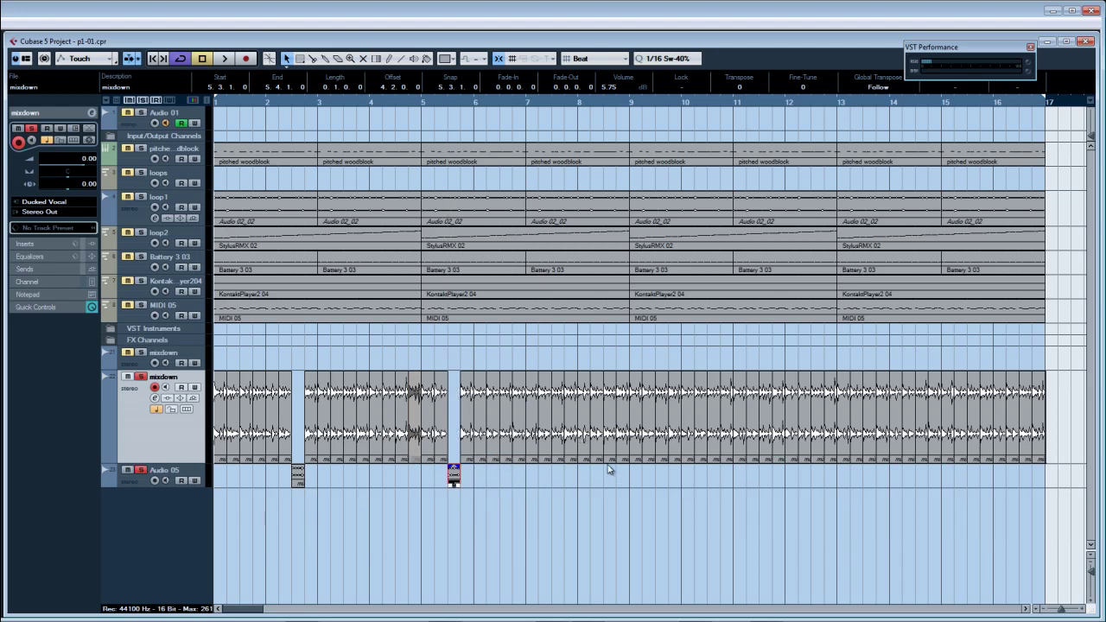
# Step: Reverse only the mixdown slice at bar 8, beat 3, processing it as a new version
pyautogui.click(608, 456)
pyautogui.rightClick(608, 451)
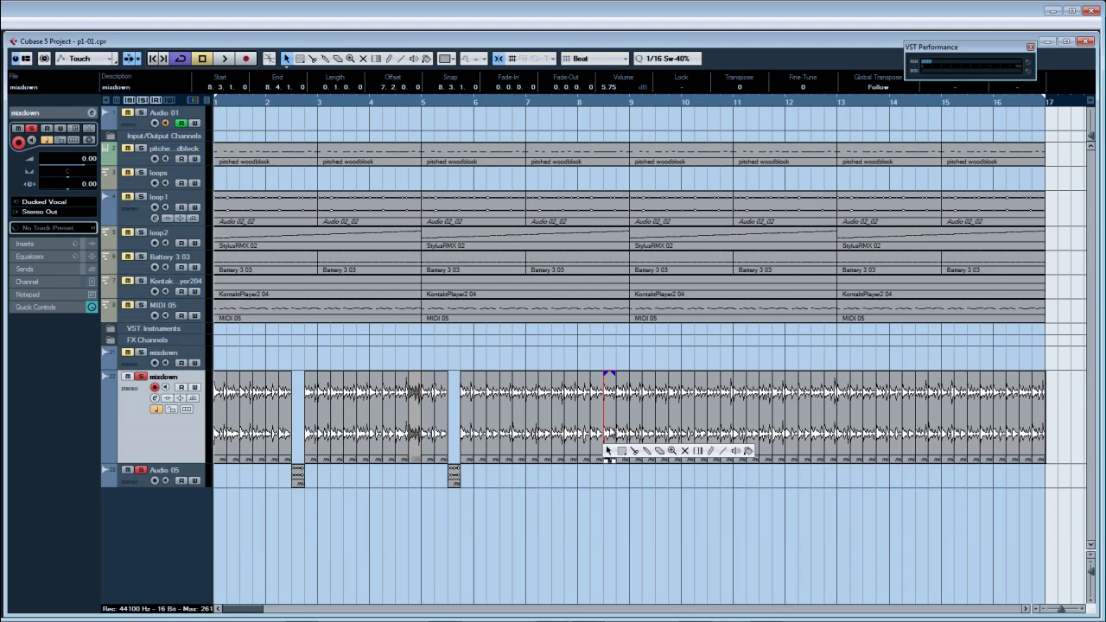
pyautogui.click(612, 432)
pyautogui.rightClick(610, 427)
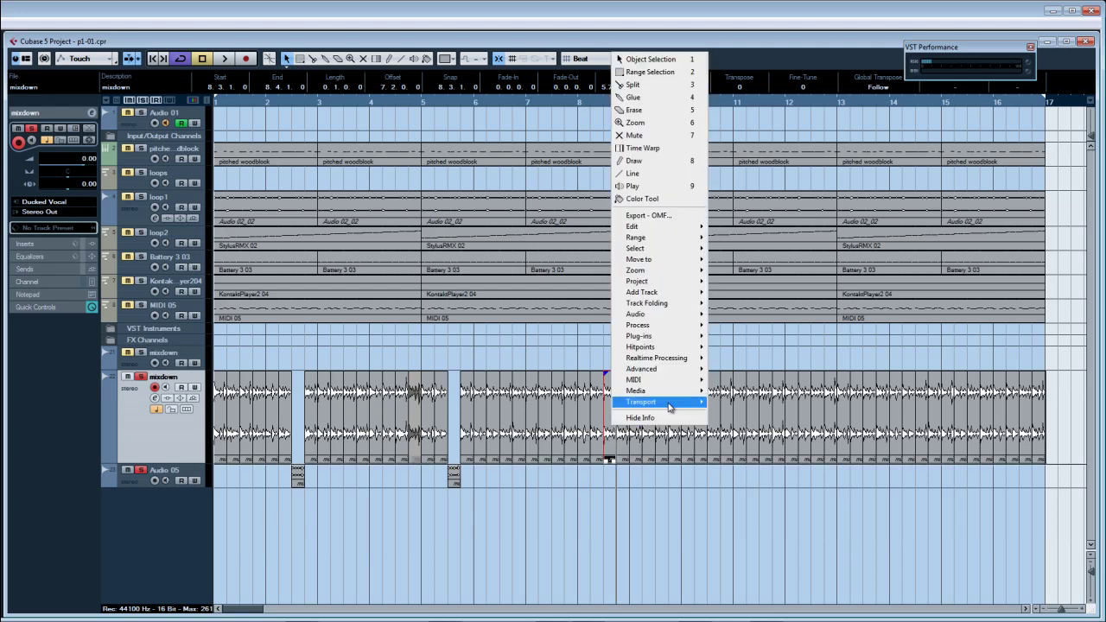
pyautogui.moveTo(671, 328)
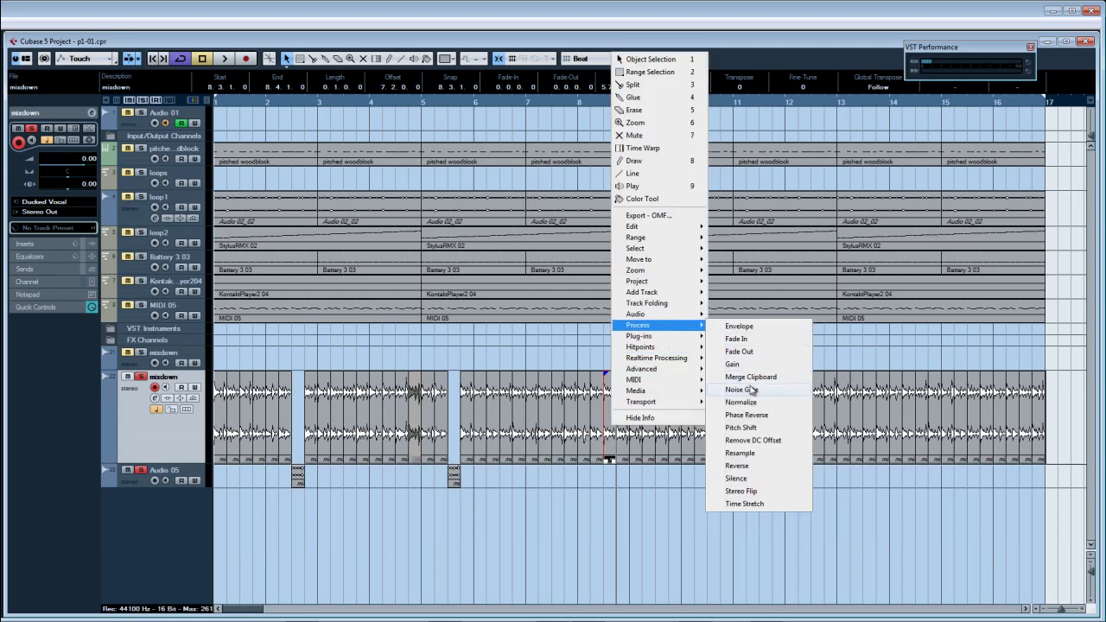
pyautogui.click(743, 467)
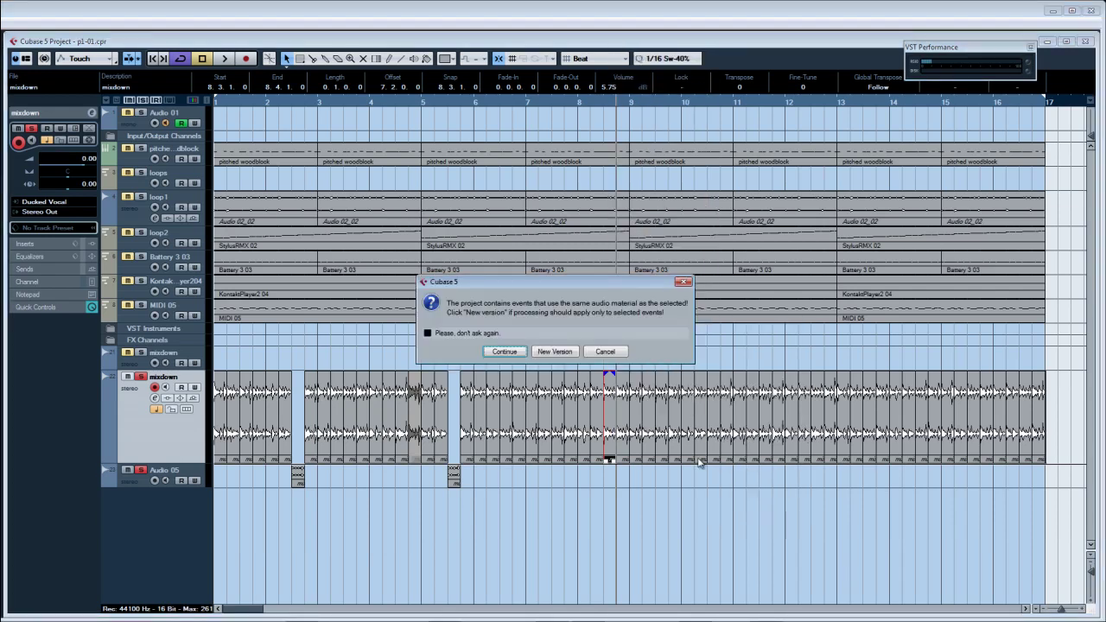
pyautogui.click(555, 356)
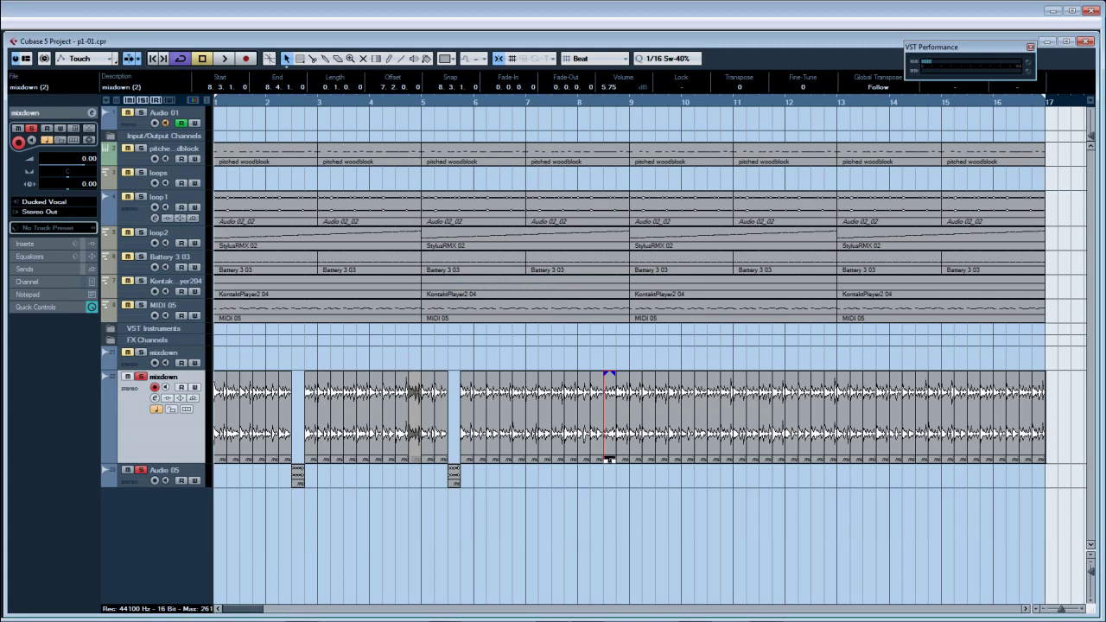
# Step: Solo only the Audio 05 track, play it back past its first slice and stop
pyautogui.click(164, 476)
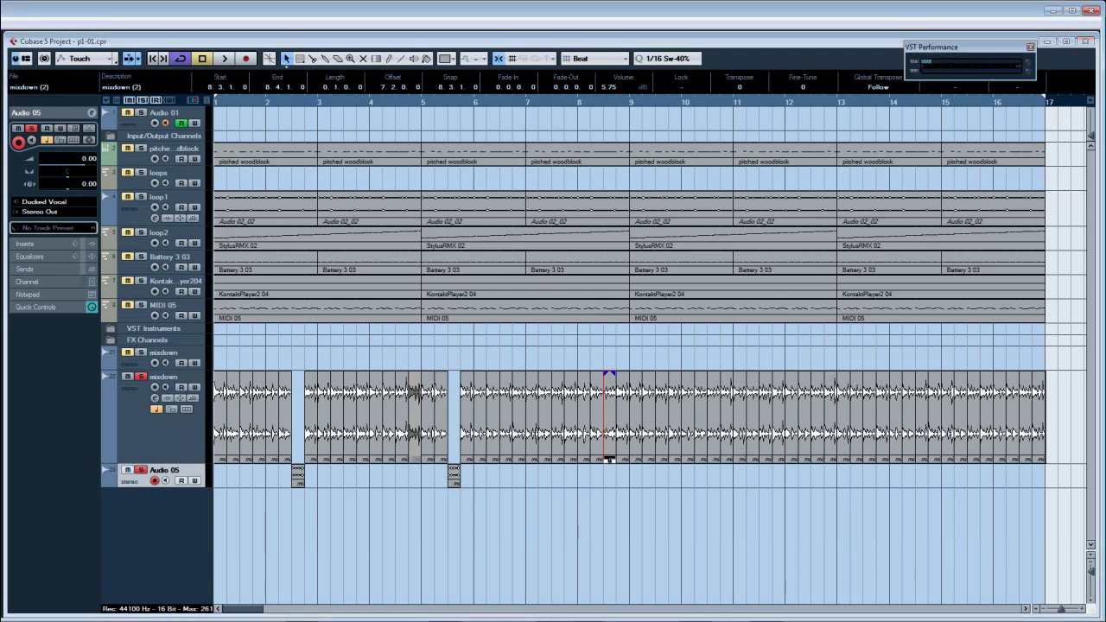
pyautogui.click(143, 472)
pyautogui.press('space')
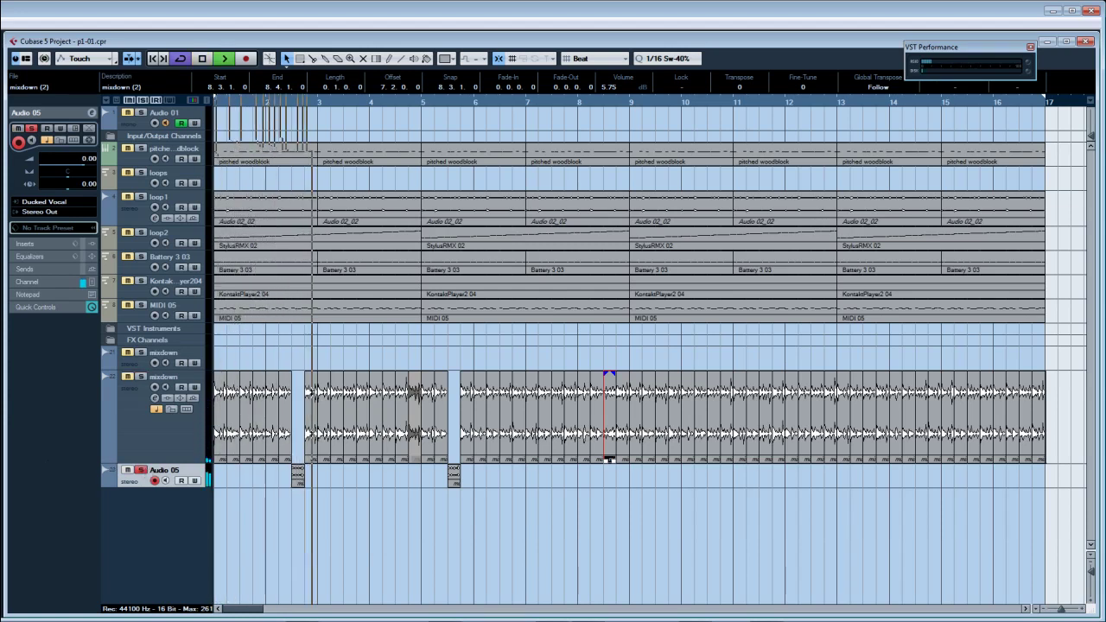
pyautogui.press('space')
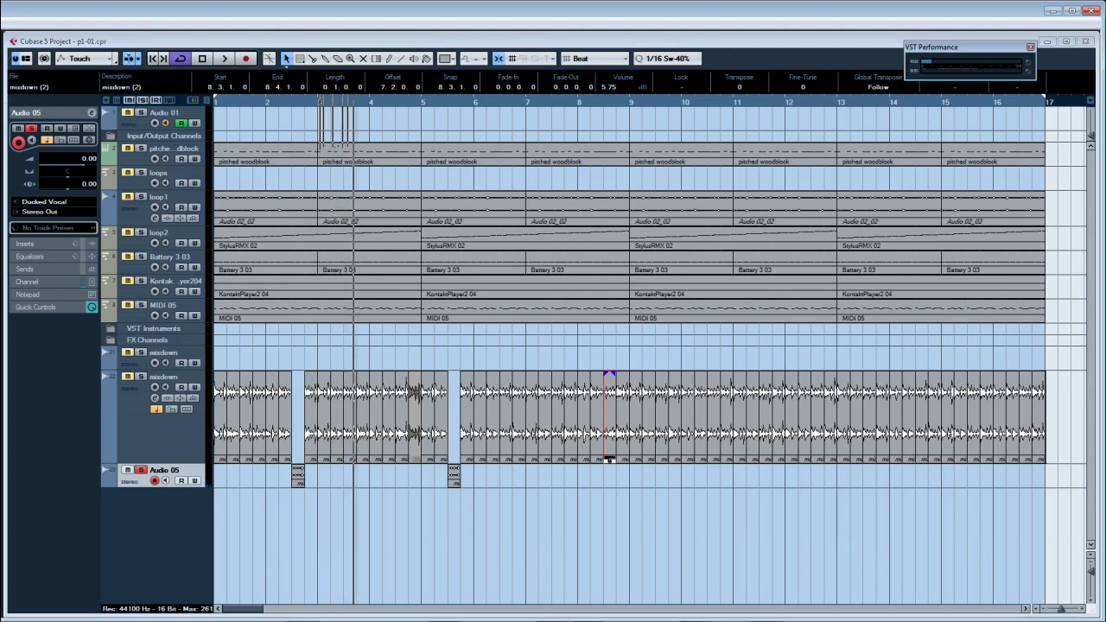
# Step: Open the Audio 05 channel settings, activate the FX 1-DubStation send and set its level to 0.00 during playback
pyautogui.moveTo(2, 134); pyautogui.dragTo(711, 136)
pyautogui.press('space')
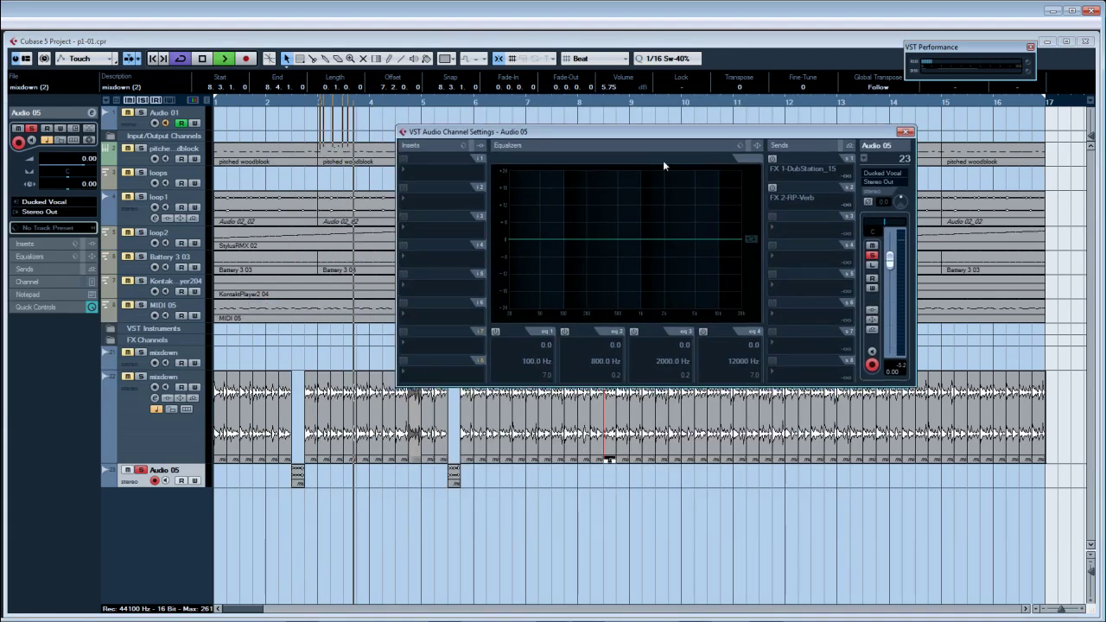
pyautogui.click(773, 165)
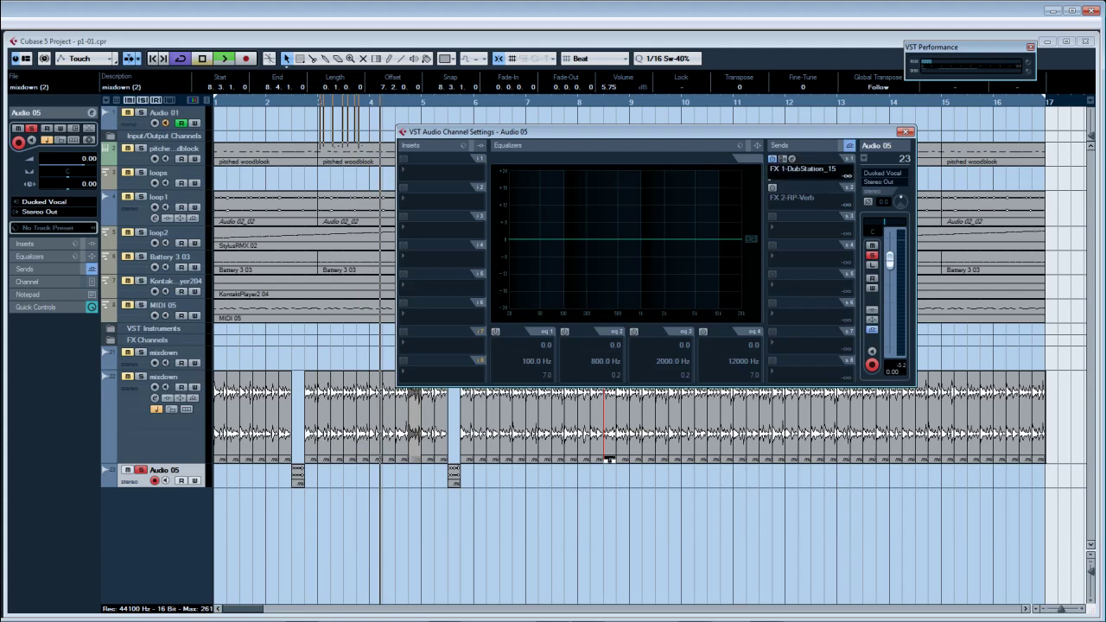
pyautogui.click(609, 459)
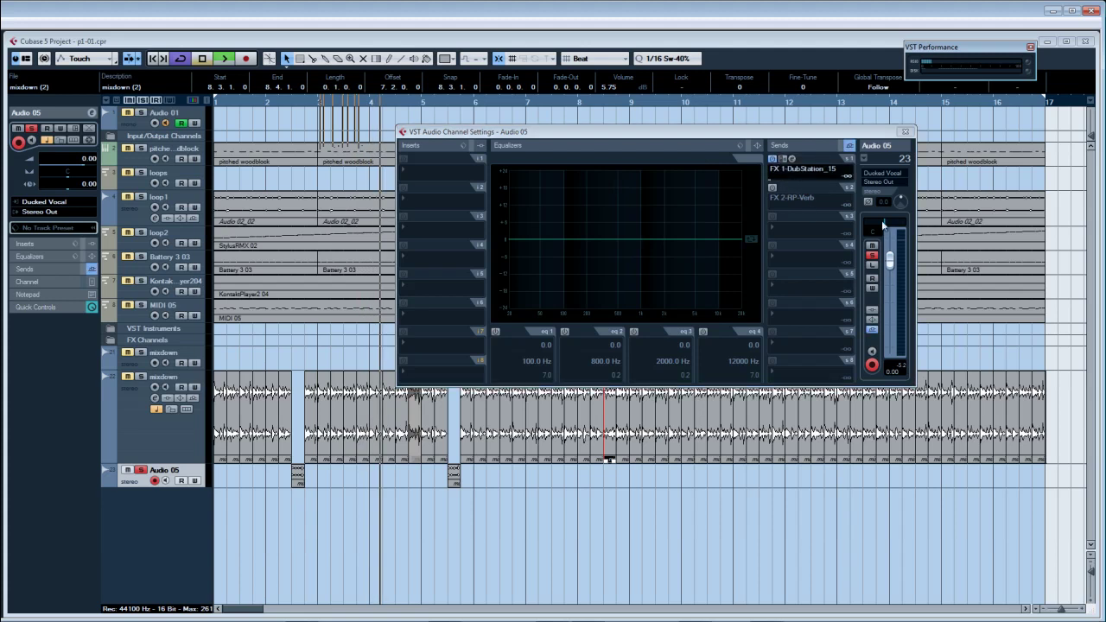
pyautogui.click(832, 180)
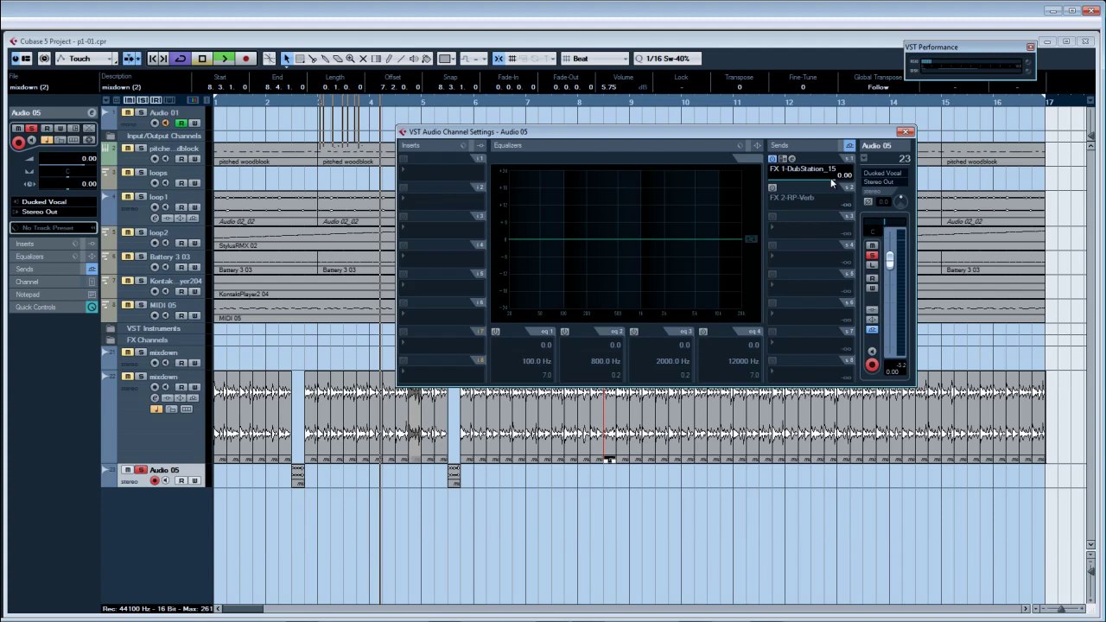
# Step: Solo the sliced mixdown track alongside Audio 05 and play both from the start
pyautogui.click(142, 378)
pyautogui.press('Home')
pyautogui.press('space')
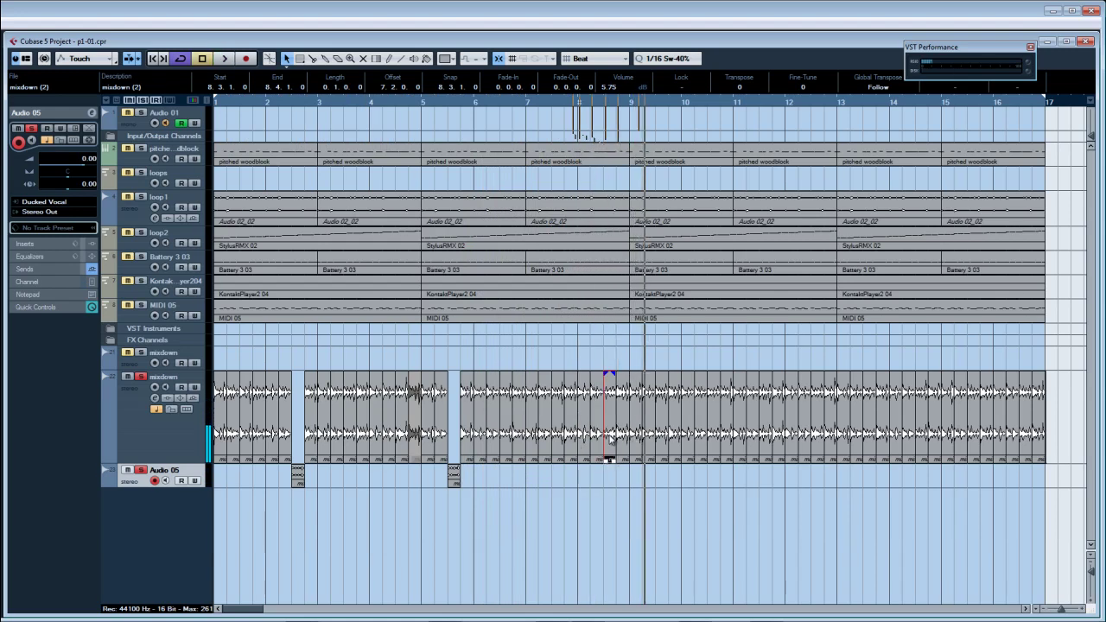
# Step: Undo the last reversal and reverse only the mixdown slice at bar 8, beat 4, processing it as a new version
pyautogui.hotkey('ctrl', 'z')
pyautogui.rightClick(622, 432)
pyautogui.click(622, 407)
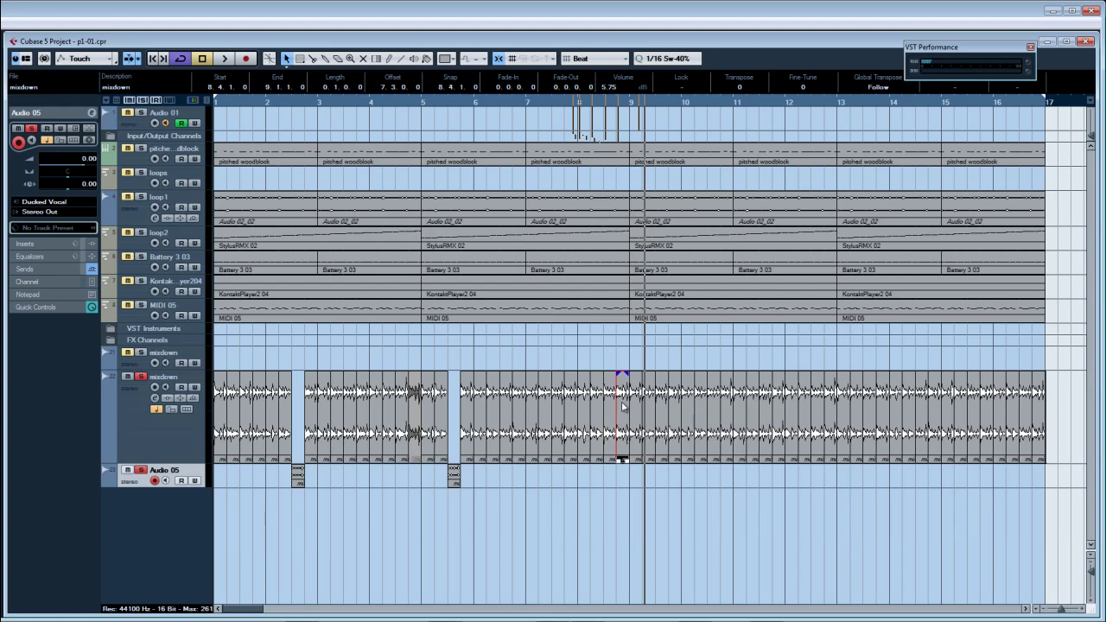
pyautogui.rightClick(623, 432)
pyautogui.moveTo(657, 333)
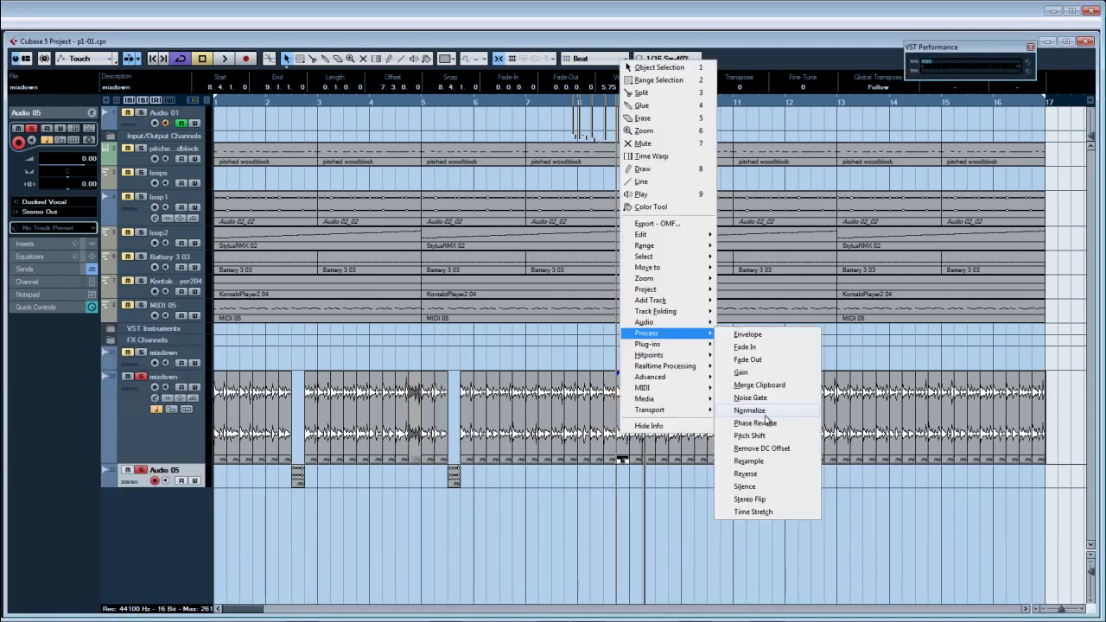
pyautogui.click(762, 441)
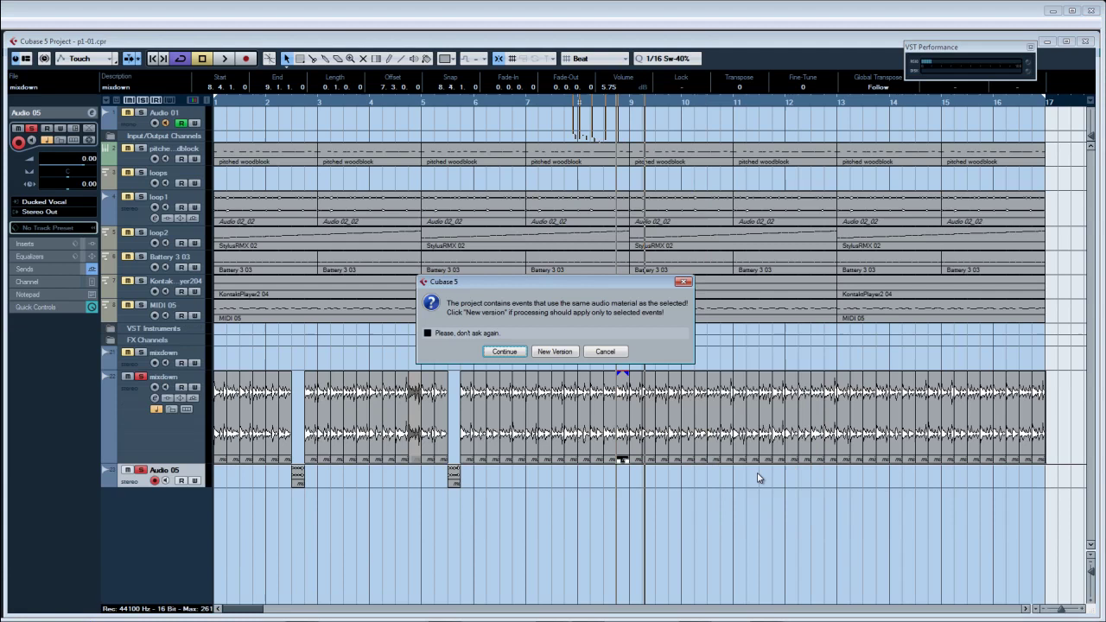
pyautogui.click(557, 354)
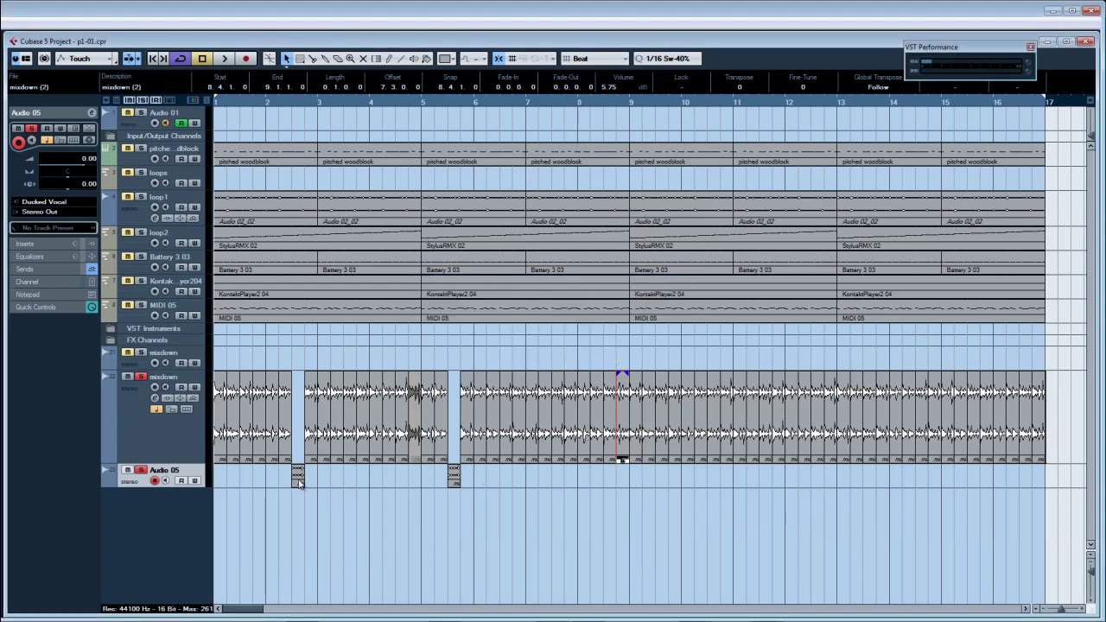
# Step: Return the earlier Audio 05 slices to the mixdown, move the slices starting bars 3, 5 and 7 onto Audio 05, and play the result
pyautogui.moveTo(307, 477)
pyautogui.mouseDown()
pyautogui.moveTo(312, 459)
pyautogui.moveTo(327, 477)
pyautogui.mouseUp()
pyautogui.moveTo(454, 477); pyautogui.dragTo(427, 477)
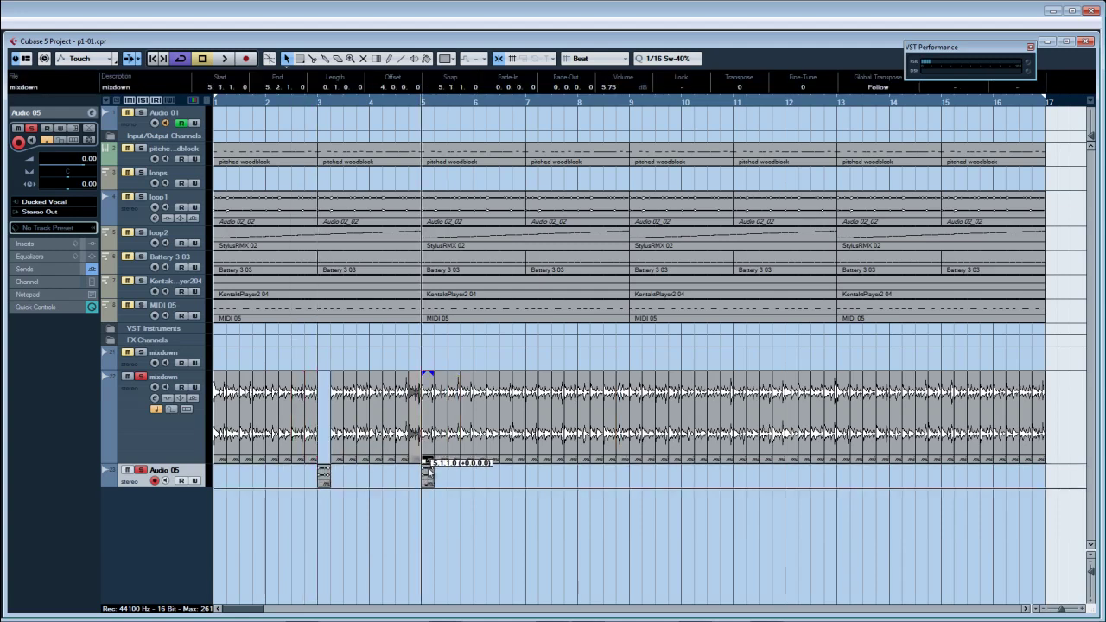
pyautogui.moveTo(533, 459); pyautogui.dragTo(558, 473)
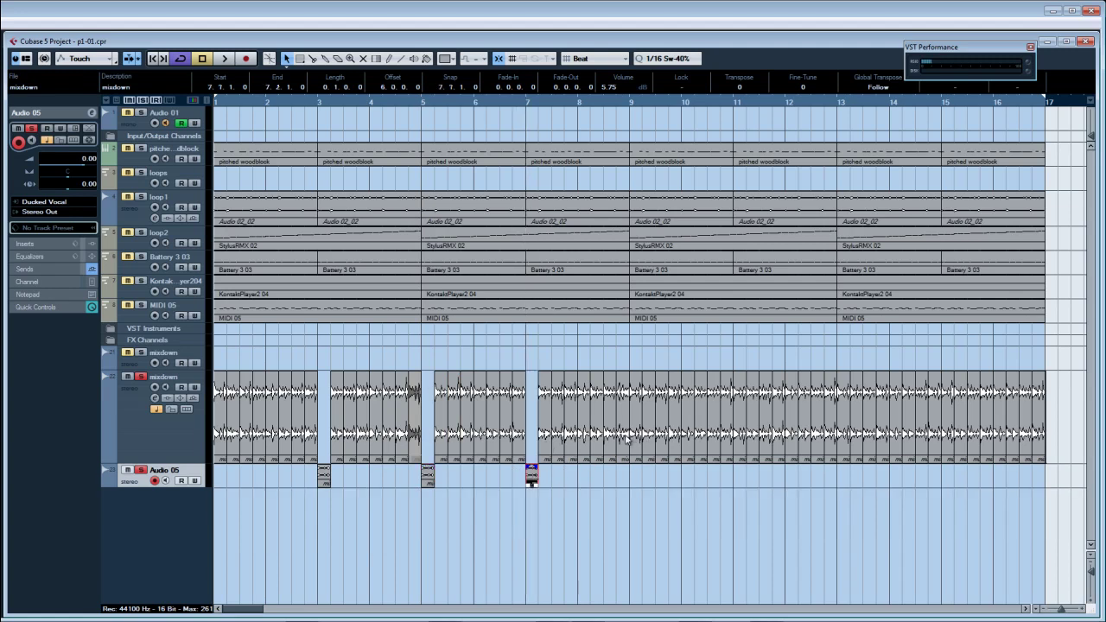
pyautogui.press('space')
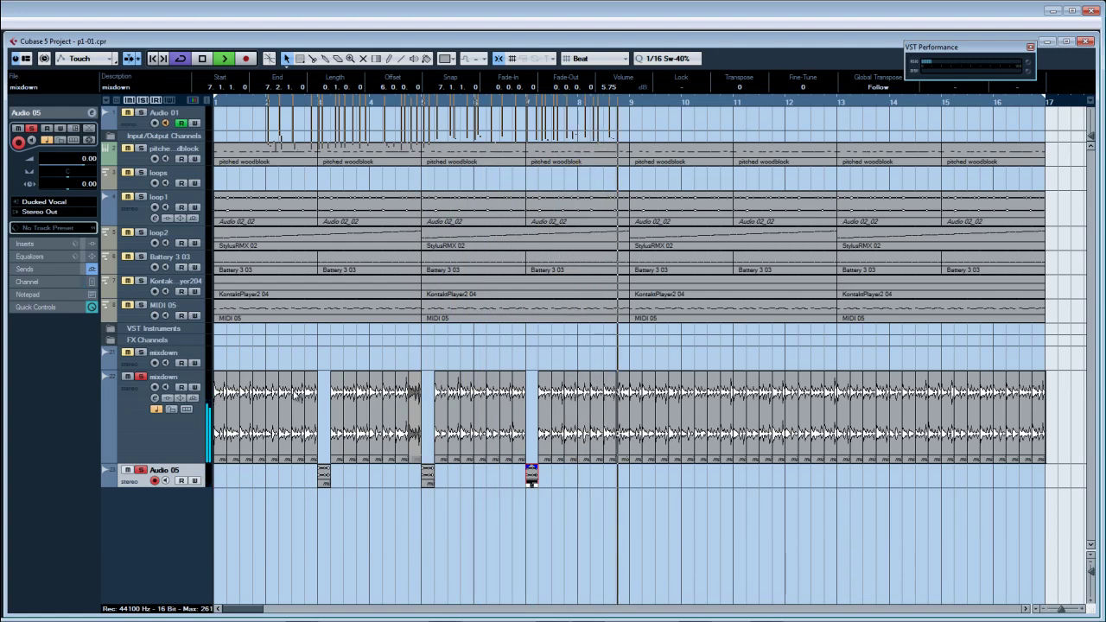
pyautogui.press('space')
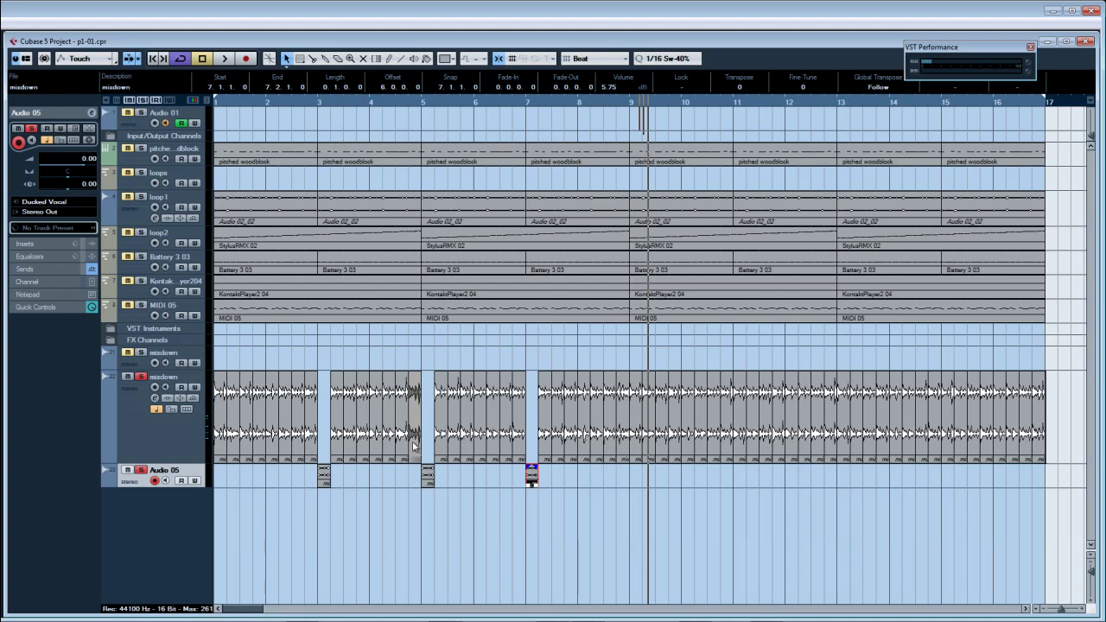
# Step: Load Fast FX 1.3.ens into Reaktor5 FX on Stereo Out insert 2 and enable its automation read and write
pyautogui.click(178, 443)
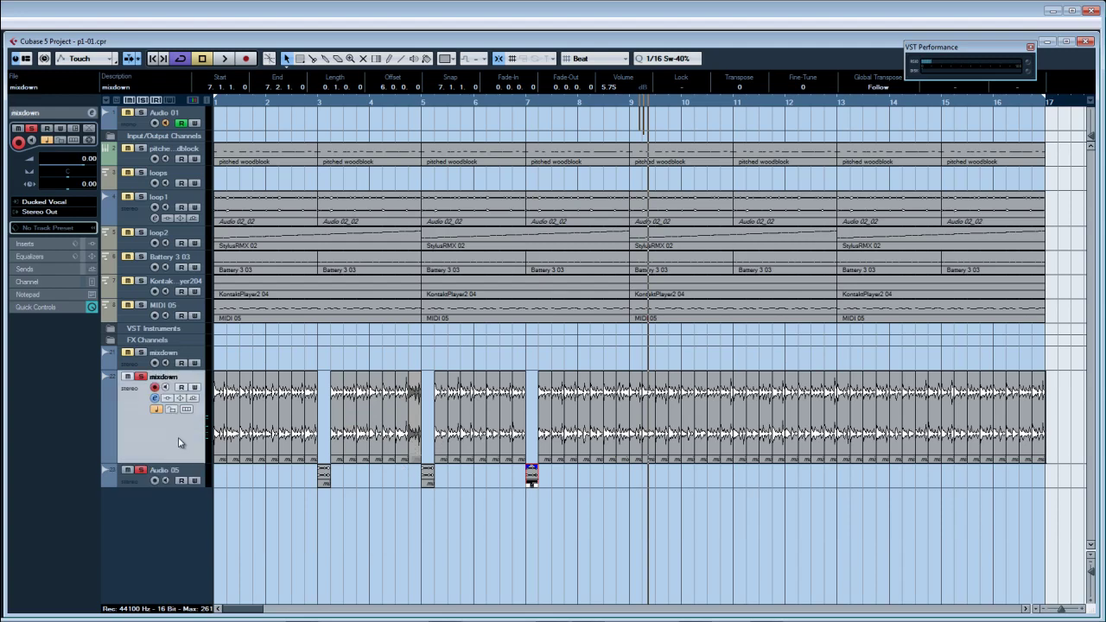
pyautogui.press('KP_Decimal')
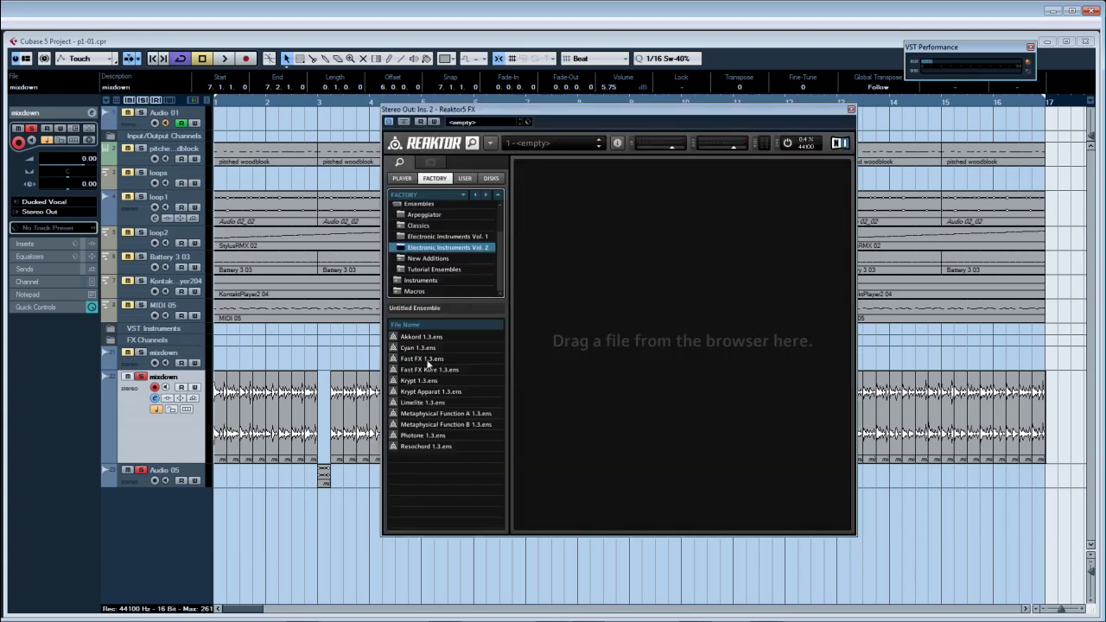
pyautogui.moveTo(428, 359); pyautogui.dragTo(701, 301)
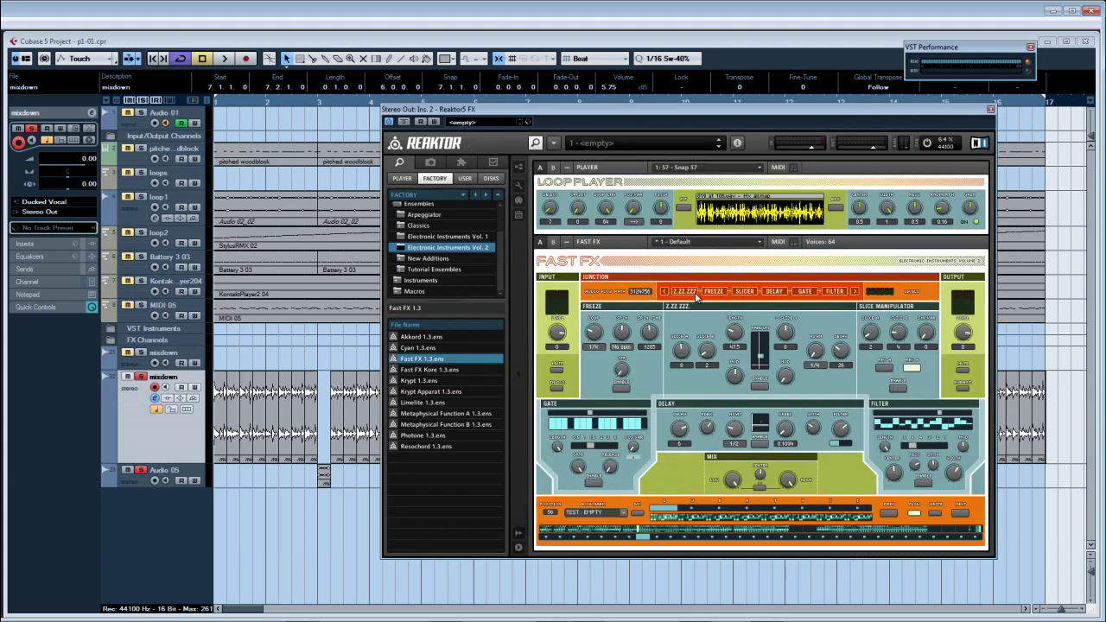
pyautogui.moveTo(594, 113); pyautogui.dragTo(528, 140)
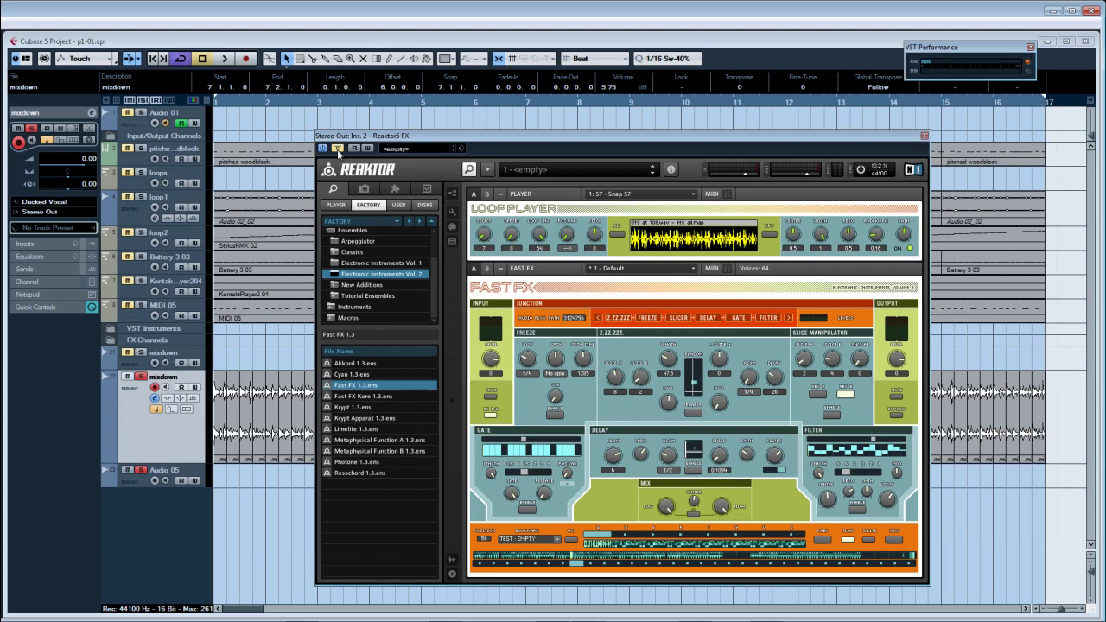
pyautogui.moveTo(339, 152); pyautogui.dragTo(305, 144)
# Step: Record automation during playback by switching Fast FX's Z.ZZ.ZZZ. section on and off and enabling Slice Manipulator and Filter
pyautogui.press('space')
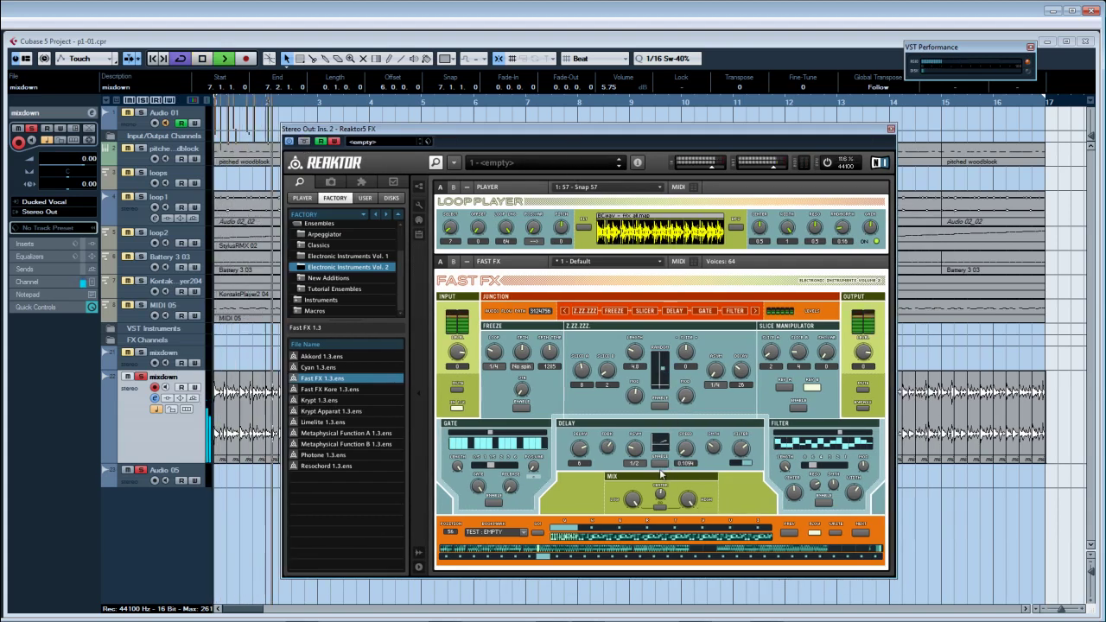
pyautogui.click(660, 407)
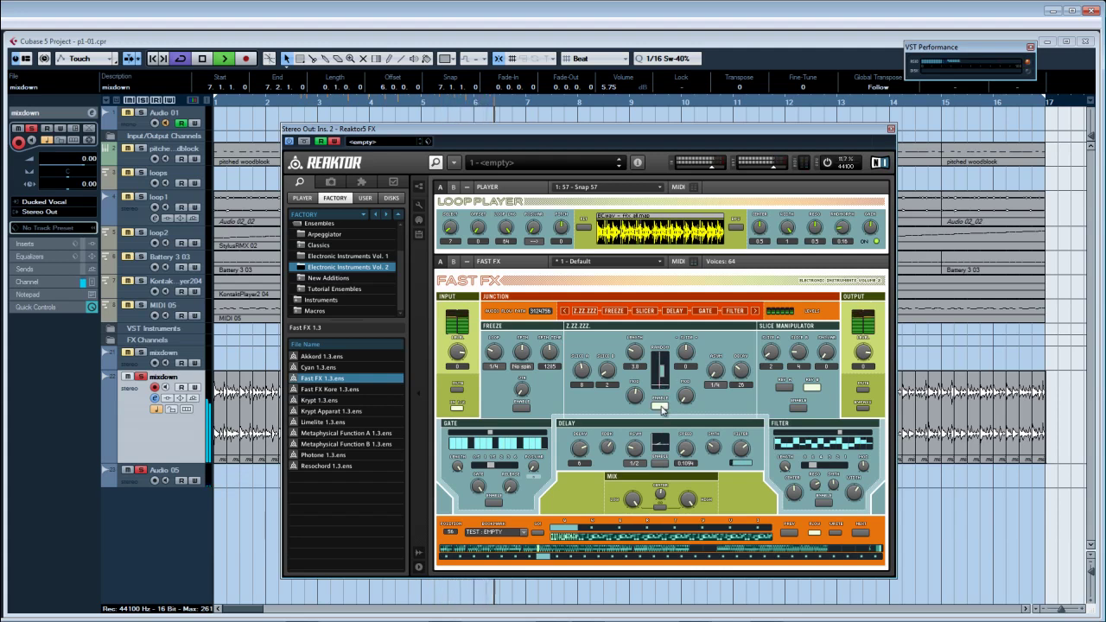
pyautogui.click(662, 408)
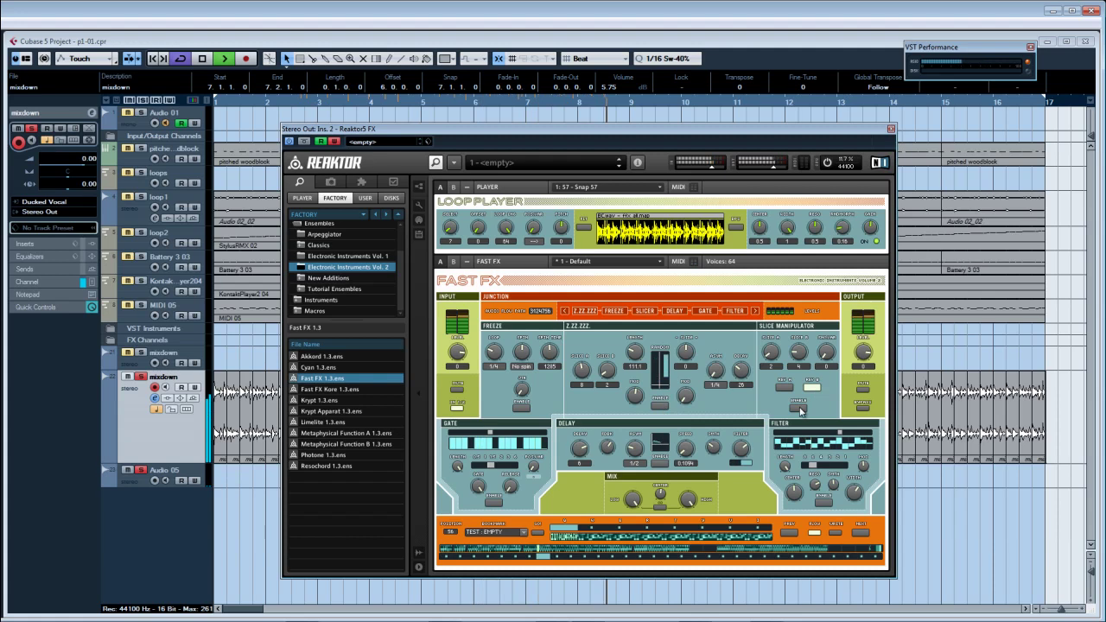
pyautogui.click(800, 408)
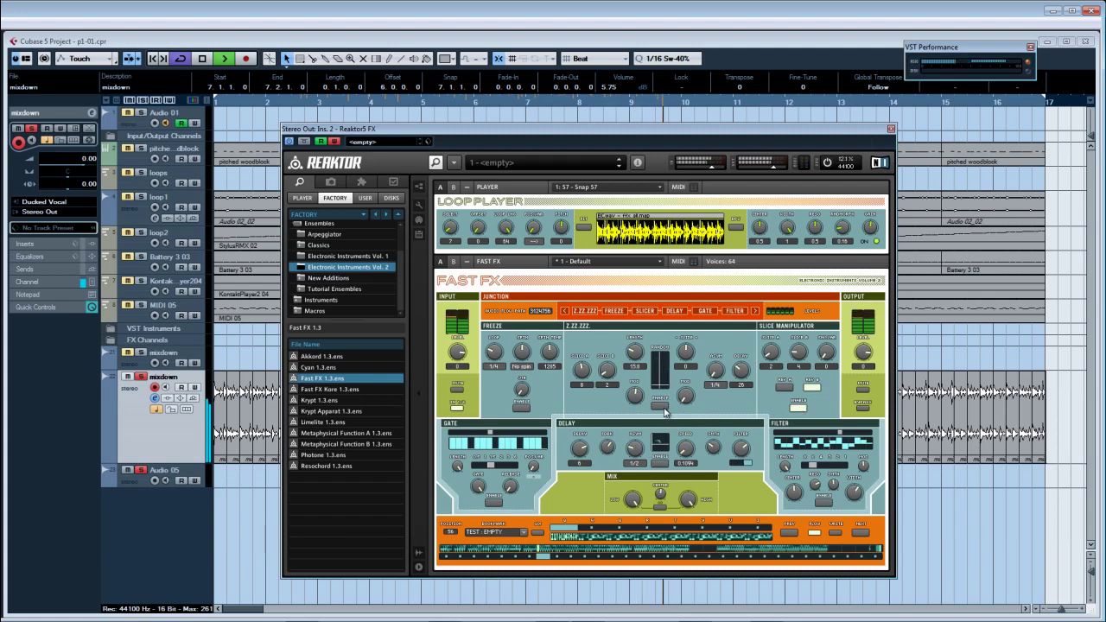
pyautogui.click(823, 503)
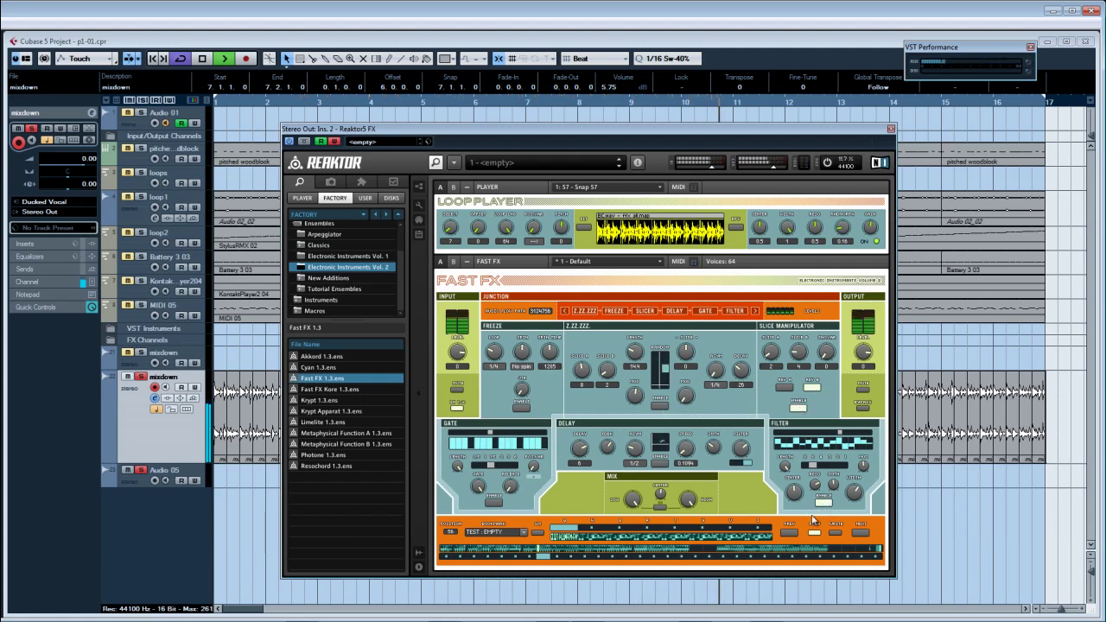
# Step: Enable Freeze, set its loop to 1/16, switch Slice Manipulator and stop the automation pass
pyautogui.click(524, 409)
pyautogui.moveTo(495, 358)
pyautogui.mouseDown()
pyautogui.moveTo(495, 333)
pyautogui.moveTo(495, 369)
pyautogui.mouseUp()
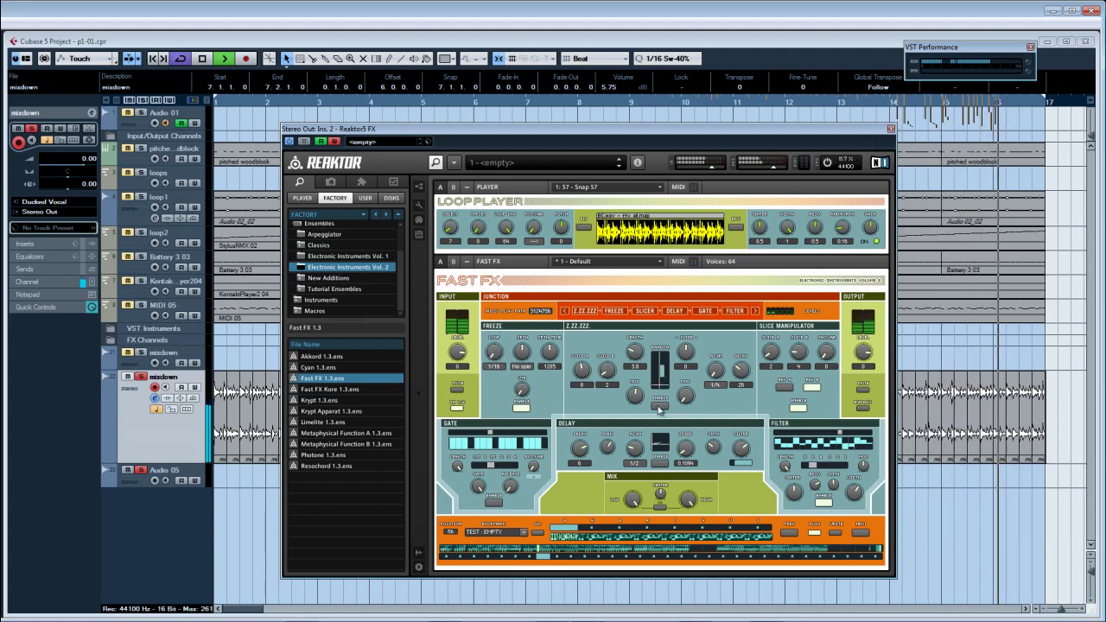
pyautogui.click(799, 409)
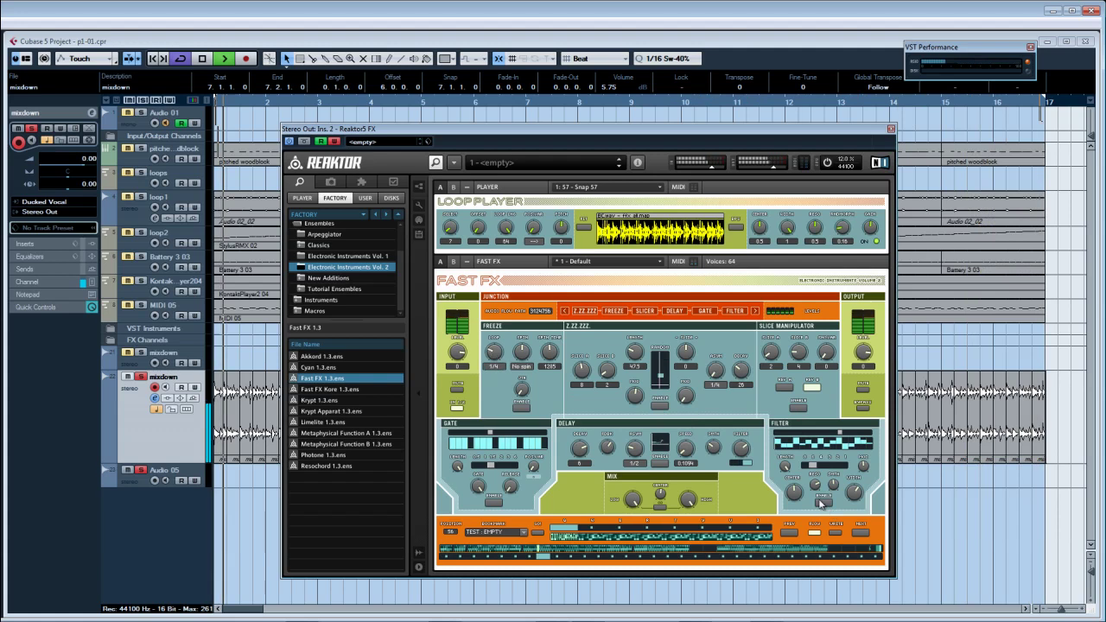
pyautogui.press('space')
# Step: Turn off cycle mode, start a fresh automation pass with write enabled and switch Freeze on and off briefly
pyautogui.click(891, 128)
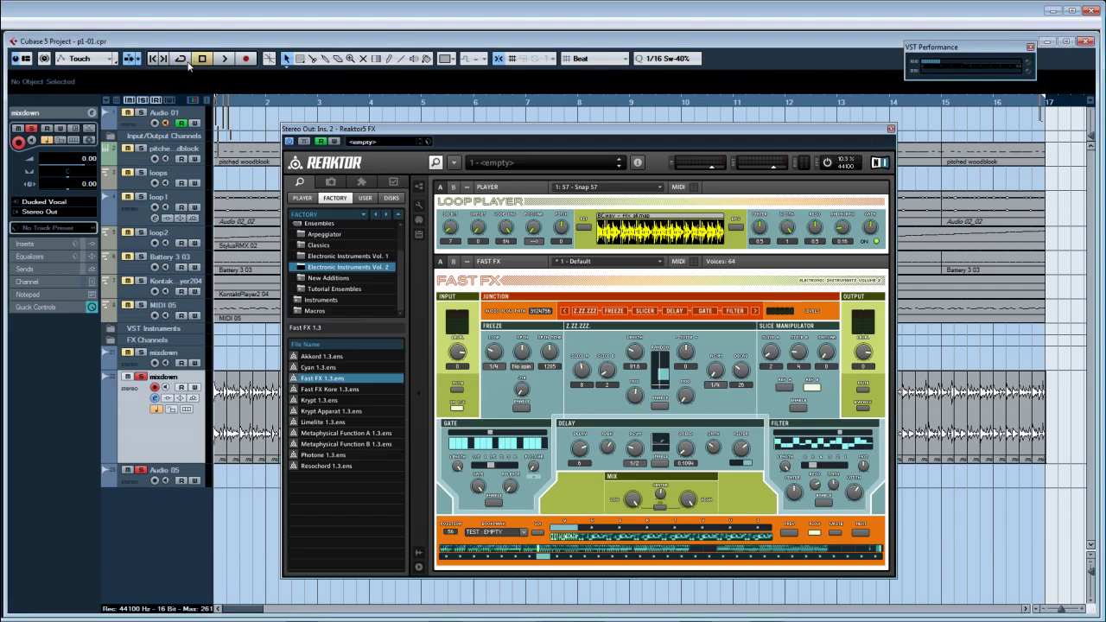
pyautogui.moveTo(460, 139); pyautogui.dragTo(421, 137)
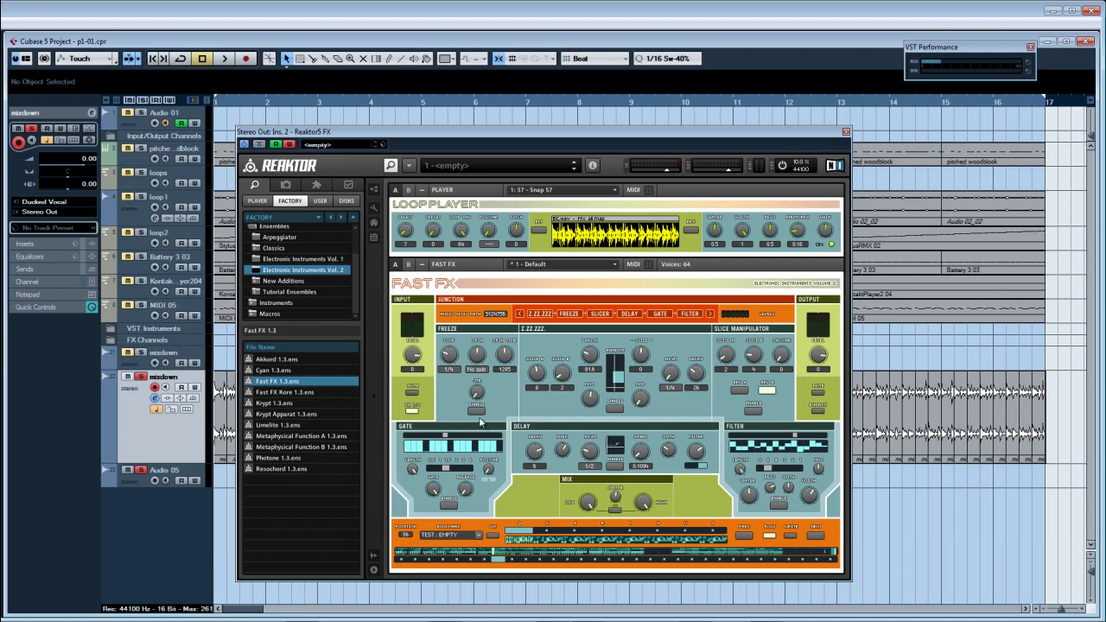
pyautogui.press('space')
pyautogui.click(477, 411)
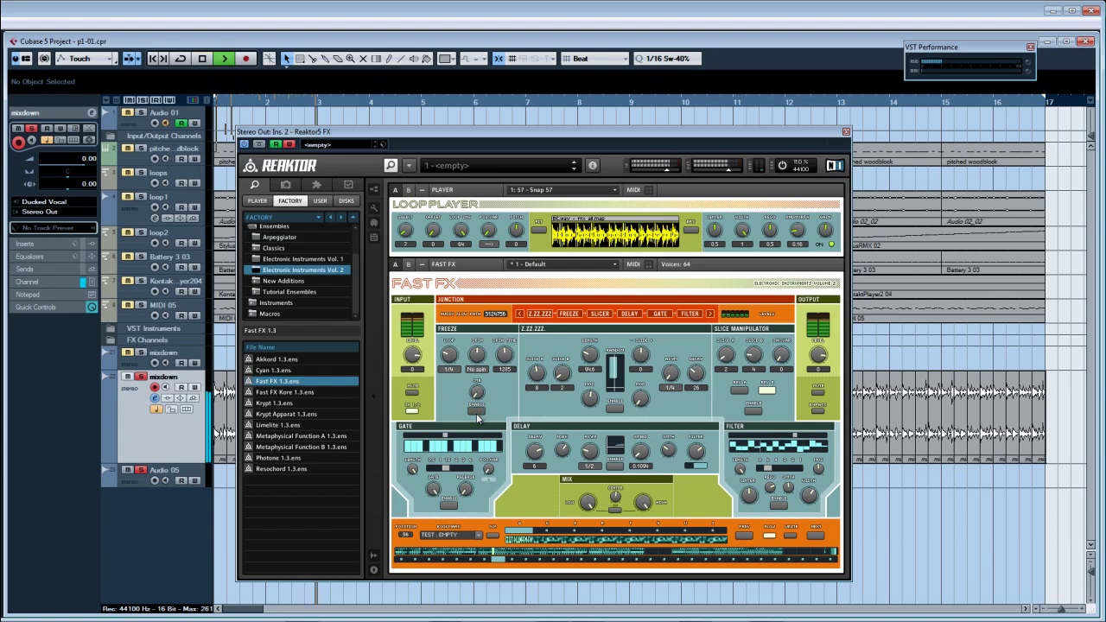
# Step: Enable the Fast FX Delay section, set its note length to 1+1/2 and raise its next dial while recording automation
pyautogui.click(615, 468)
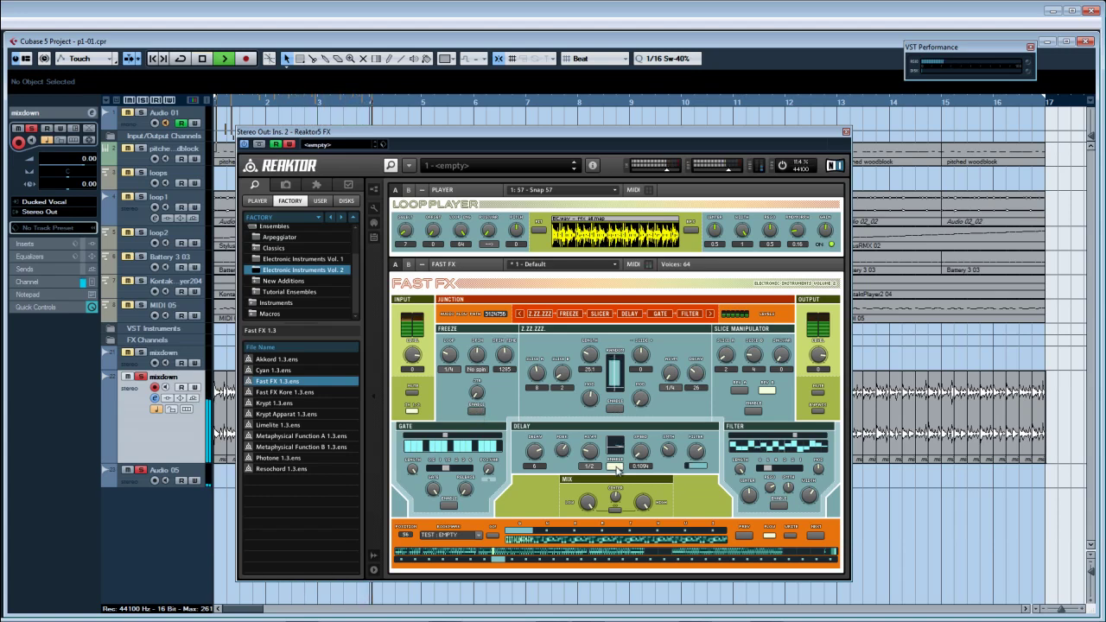
pyautogui.moveTo(595, 464); pyautogui.dragTo(587, 428)
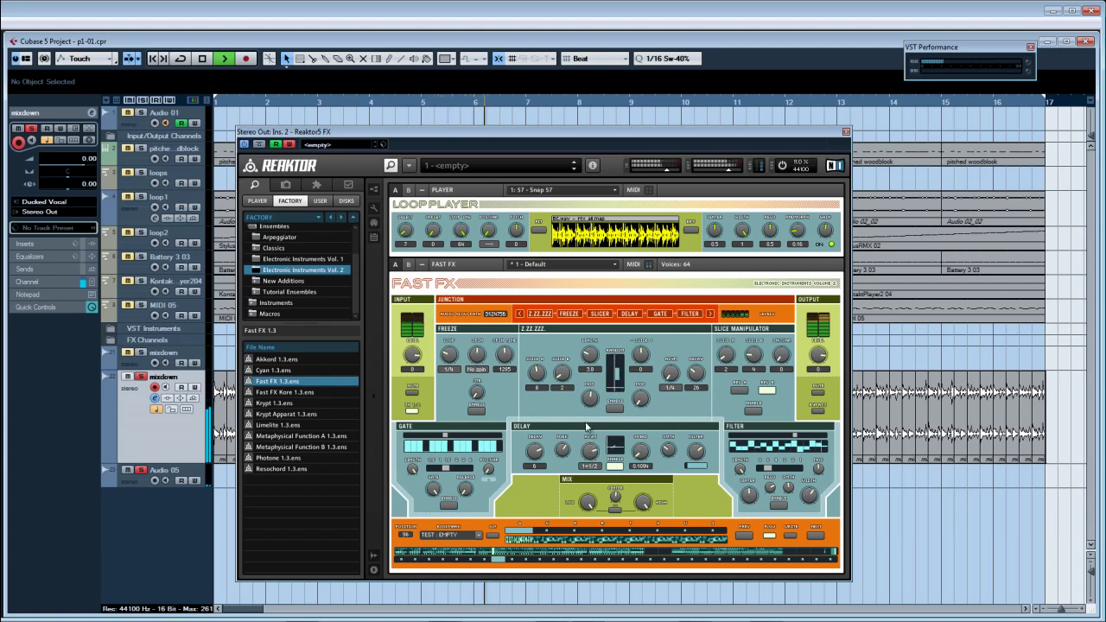
pyautogui.moveTo(642, 451); pyautogui.dragTo(632, 394)
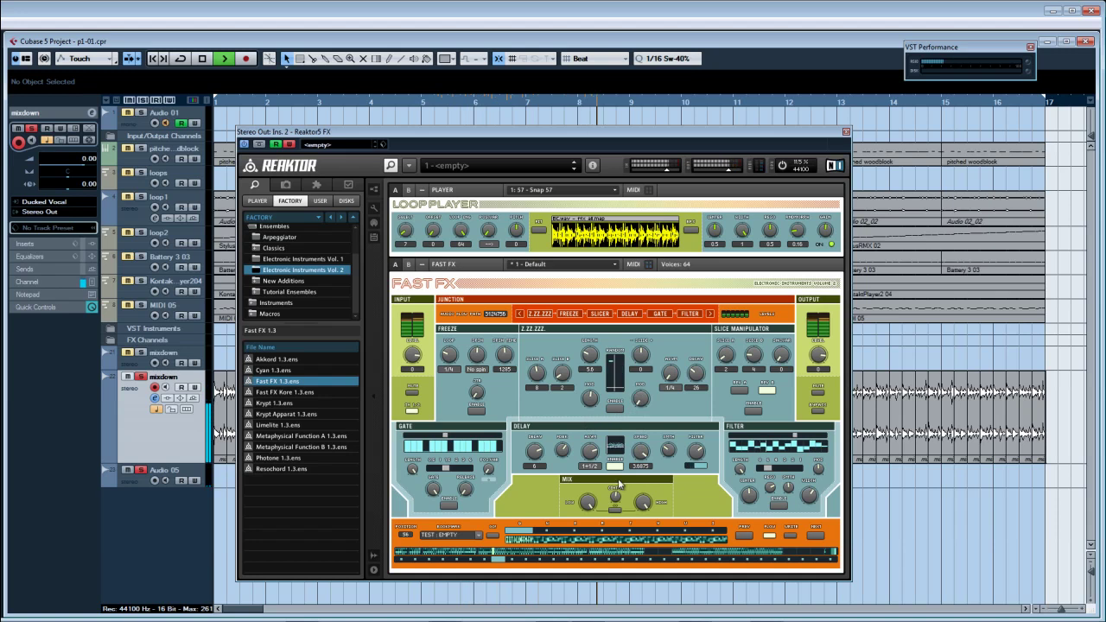
# Step: Replace Delay with Z.ZZ.ZZZ. set to 3 and 12, switch to Freeze with its loop at 1, and stop the pass
pyautogui.click(616, 410)
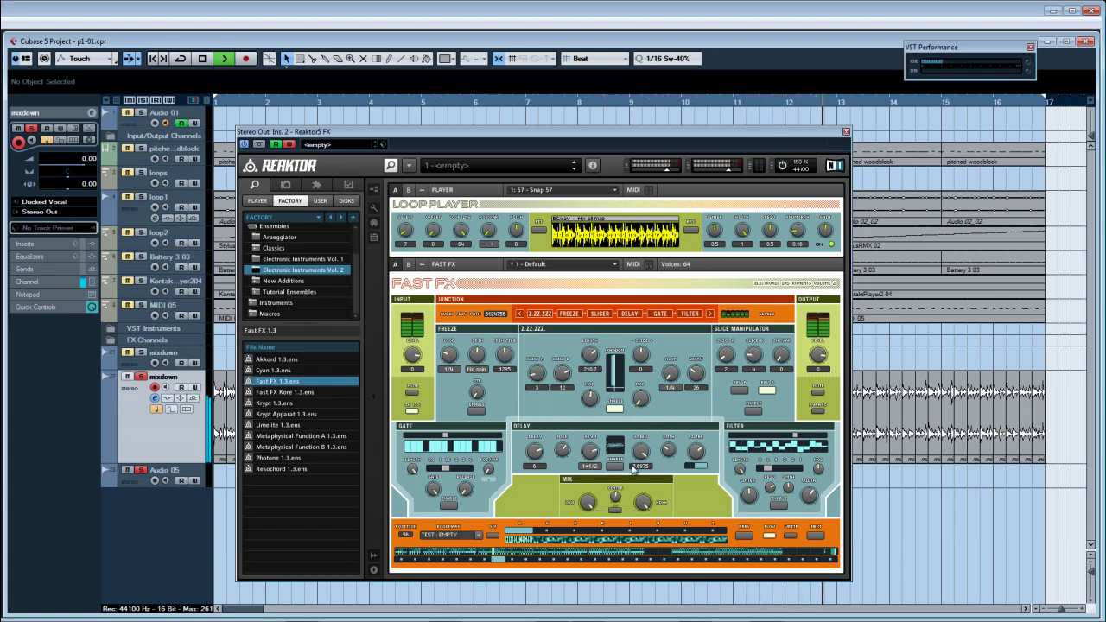
pyautogui.click(615, 410)
pyautogui.click(476, 412)
pyautogui.moveTo(454, 357); pyautogui.dragTo(454, 337)
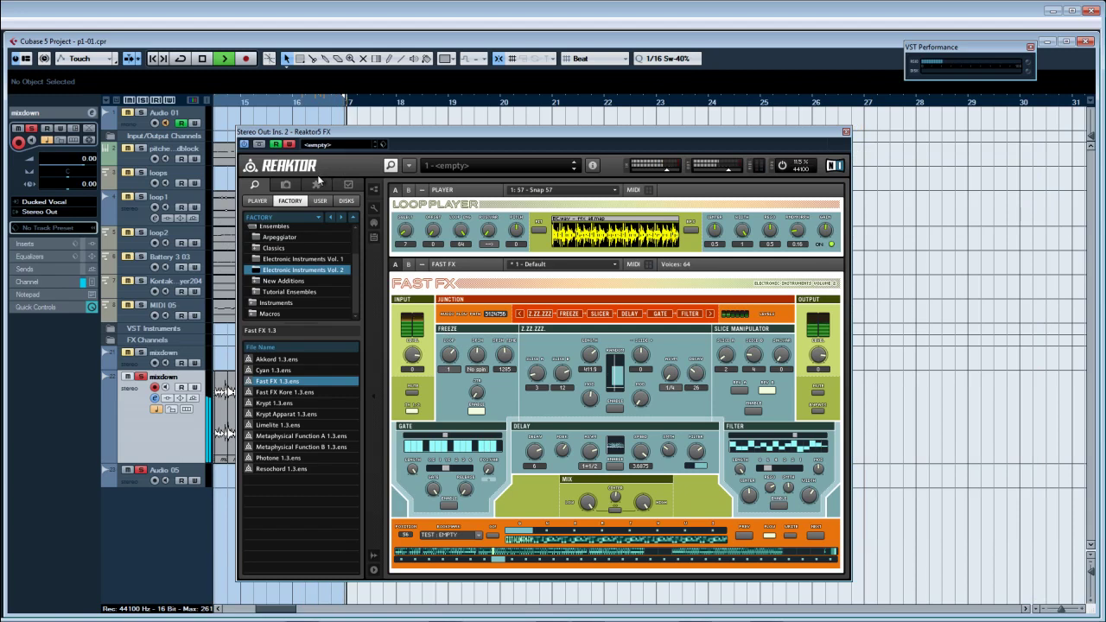
pyautogui.press('space')
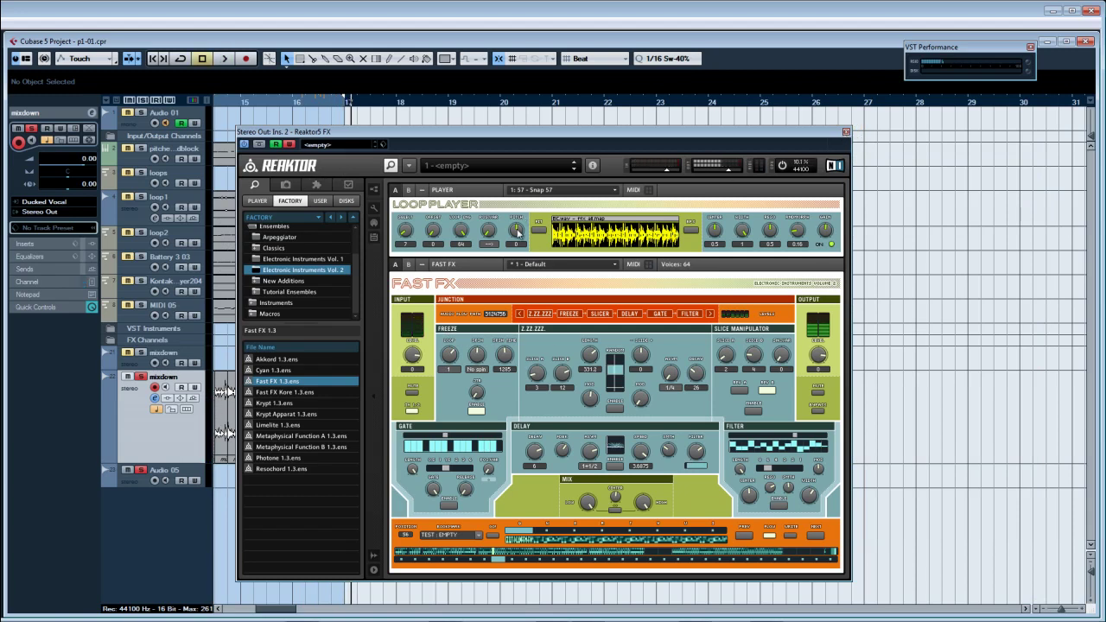
# Step: Return to the project start, briefly play the recorded effect pass and close the Reaktor window
pyautogui.press('KP_Decimal')
pyautogui.press('space')
pyautogui.press('space')
pyautogui.click(846, 132)
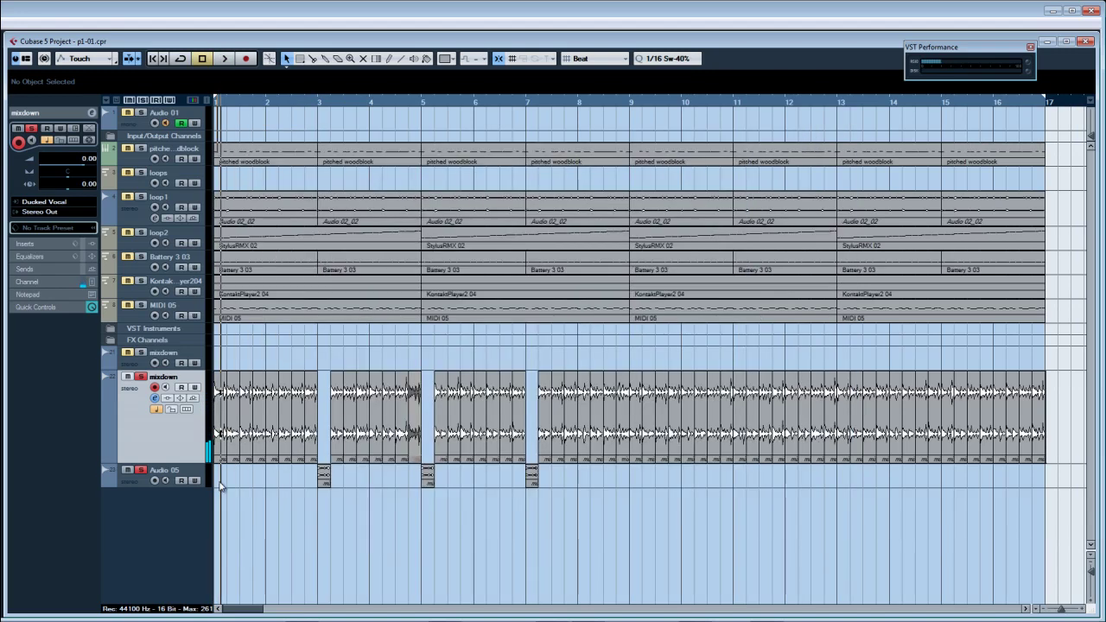
# Step: Show the automation lanes recorded for Fast FX in the track list and play the project
pyautogui.rightClick(164, 529)
pyautogui.click(201, 512)
pyautogui.scroll(-2, 516, 379)
pyautogui.scroll(2, 517, 382)
pyautogui.scroll(-2, 516, 379)
pyautogui.press('space')
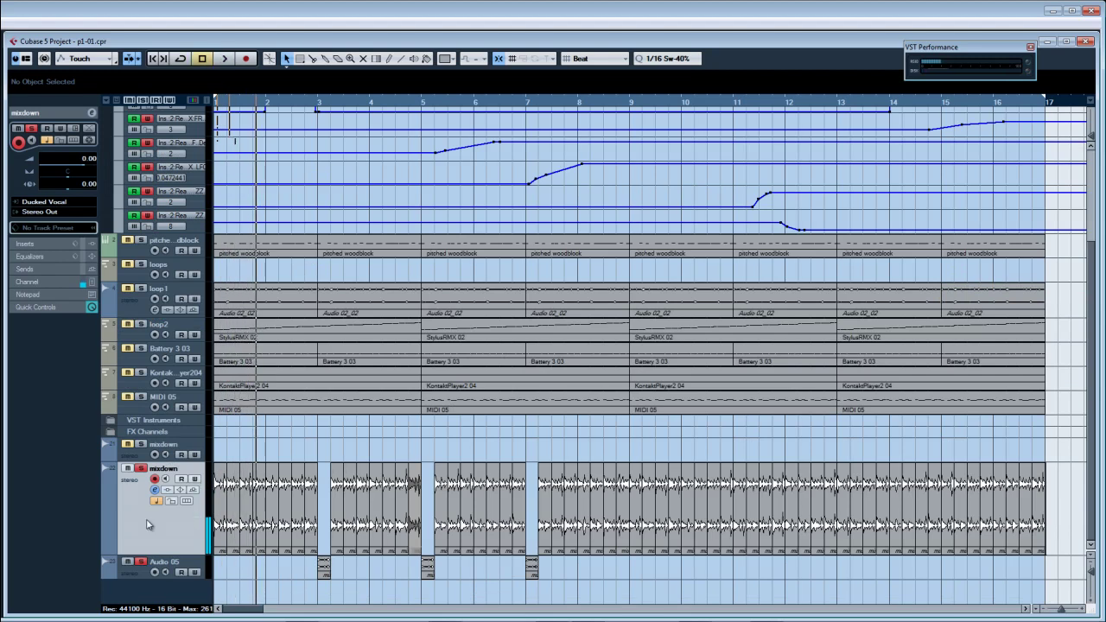
# Step: Stop playback and export the Stereo Out mix as the wave file mixdown ffx, importing it into the pool and an audio track
pyautogui.press('space')
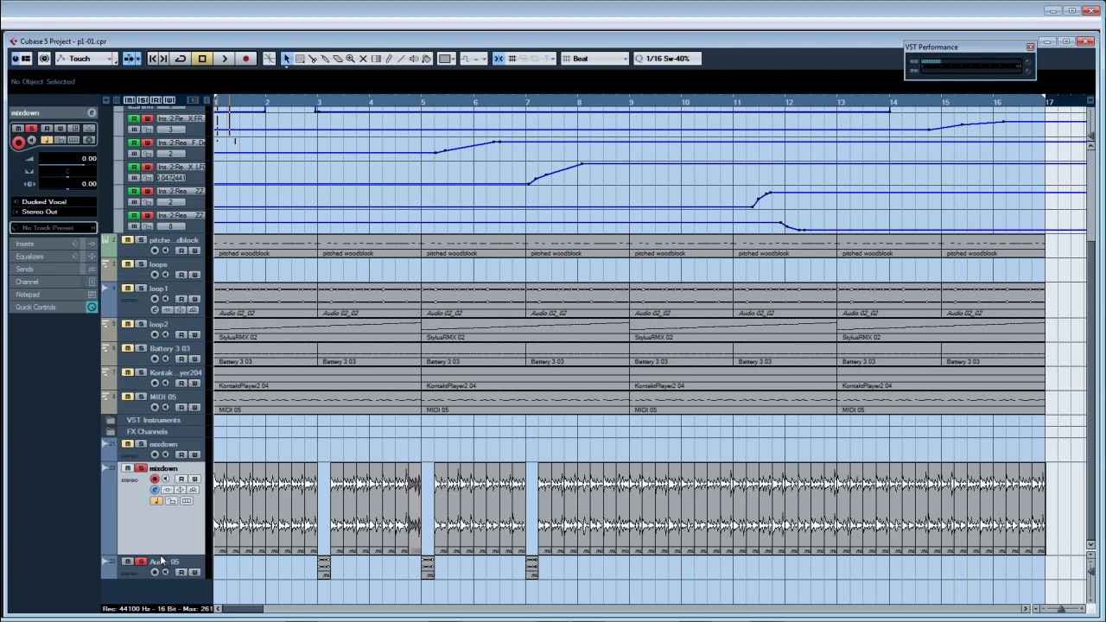
pyautogui.hotkey('ctrl', 'shift', 'e')
pyautogui.click(659, 230)
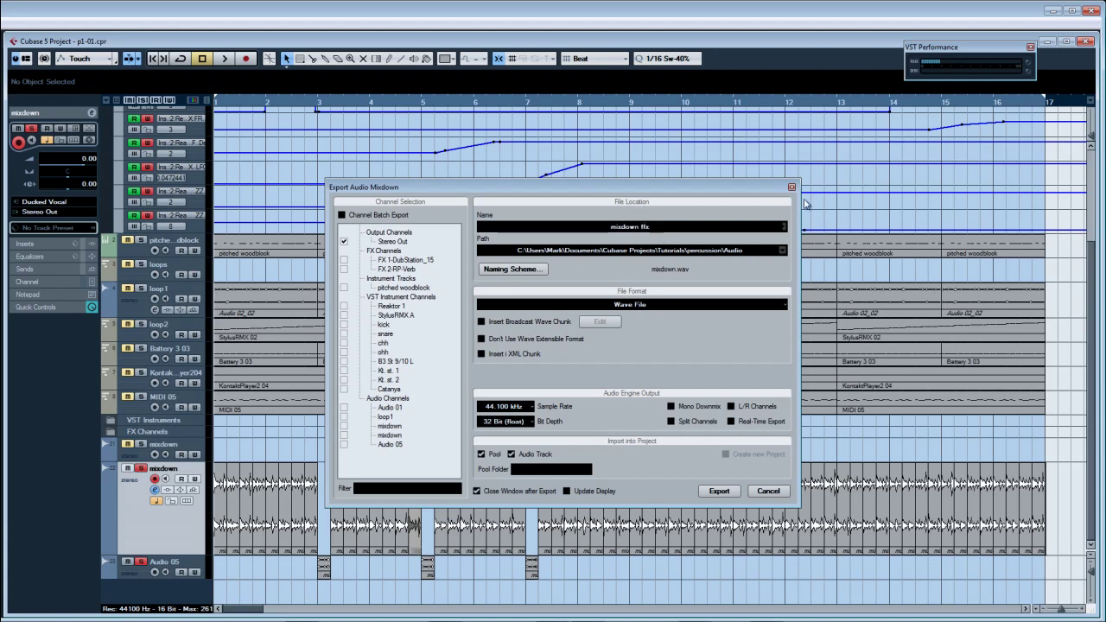
pyautogui.click(730, 492)
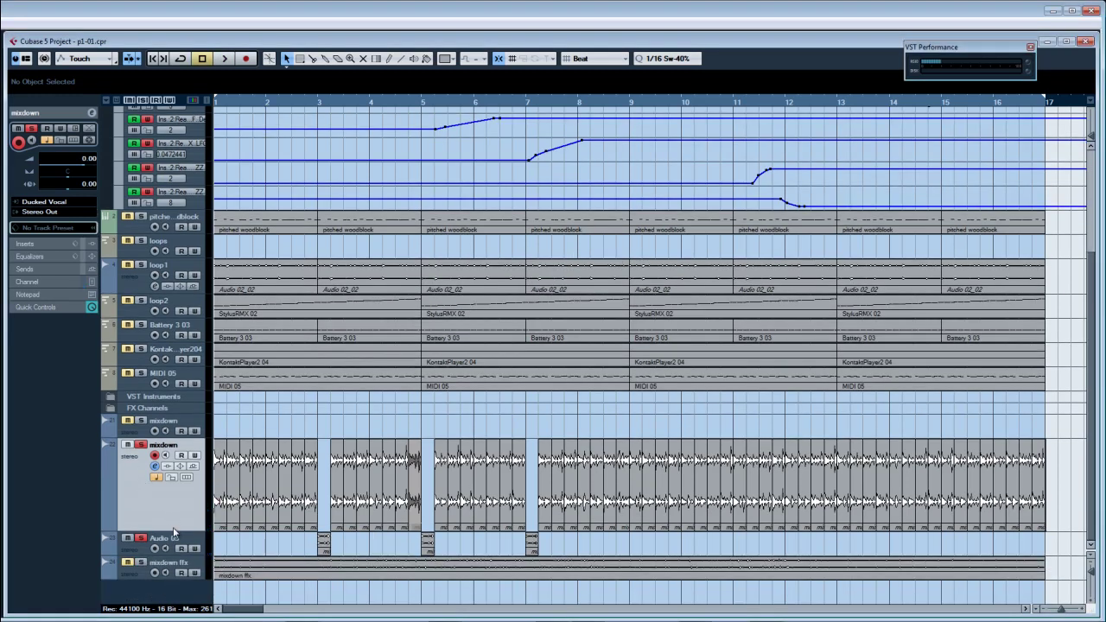
# Step: Adjust the heights of the lower audio tracks and raise the mixdown ffx clip's volume to 9.48
pyautogui.moveTo(174, 522); pyautogui.dragTo(174, 501)
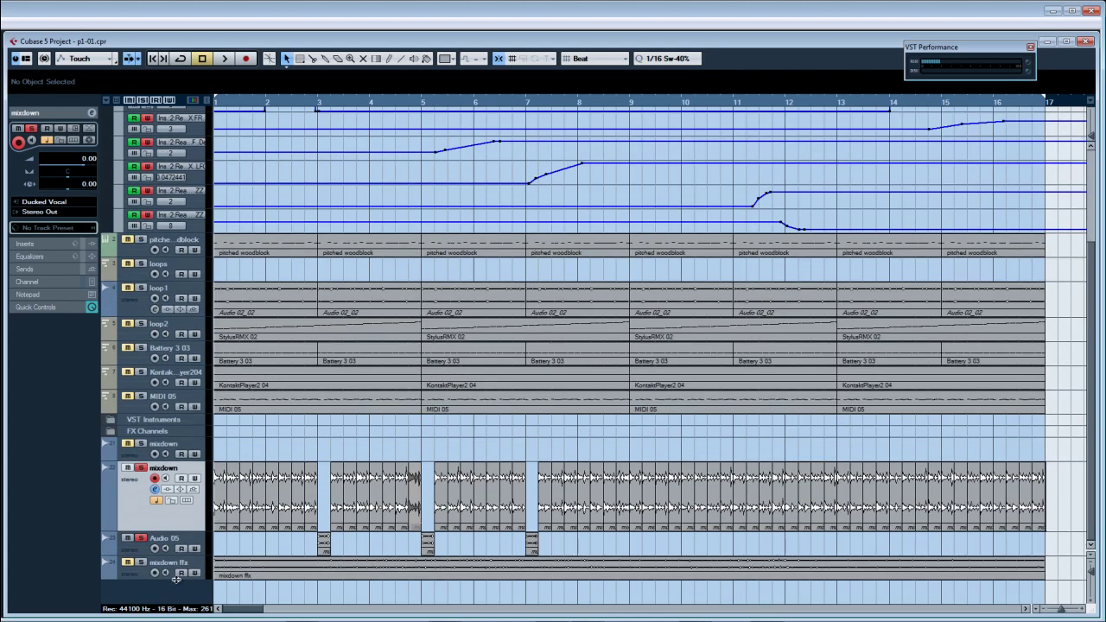
pyautogui.moveTo(176, 579); pyautogui.dragTo(175, 593)
pyautogui.scroll(-1, 413, 428)
pyautogui.click(467, 567)
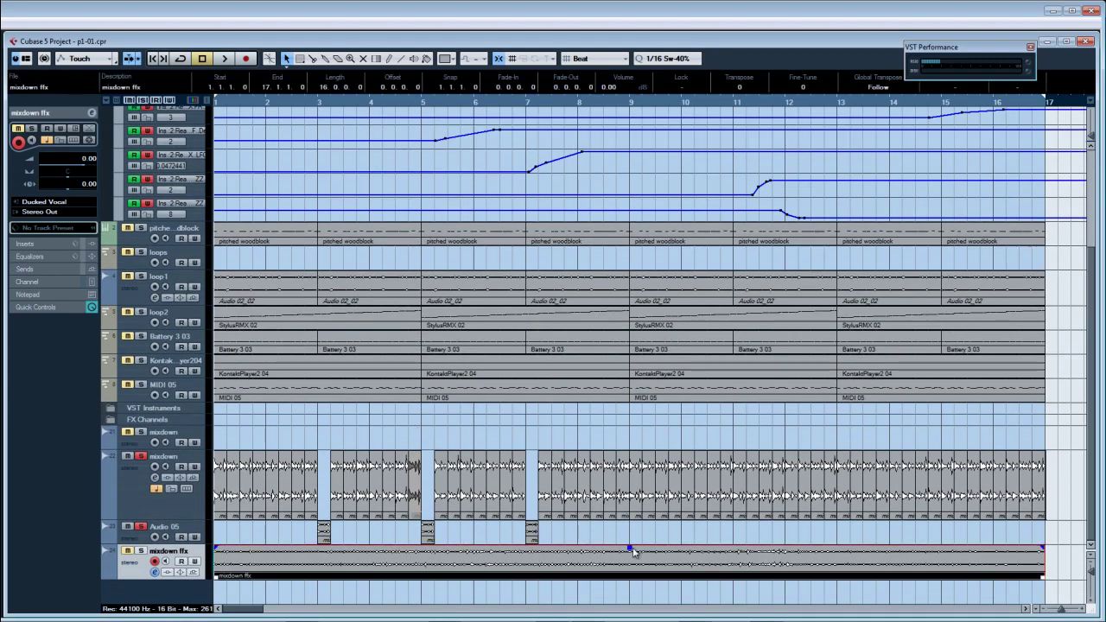
pyautogui.moveTo(630, 550); pyautogui.dragTo(632, 510)
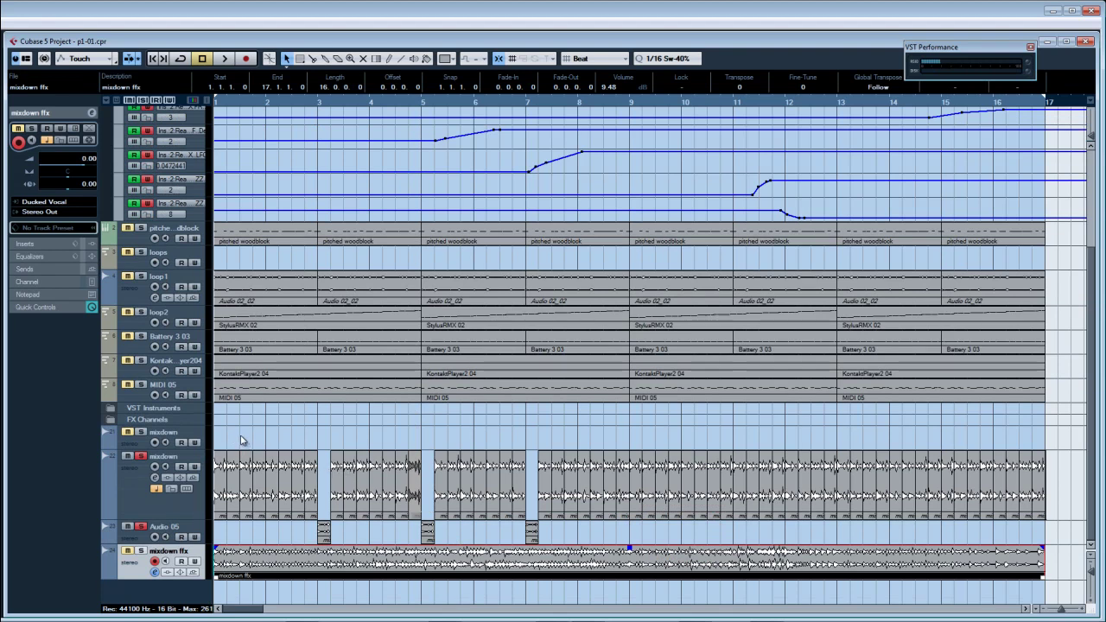
# Step: Delete the opening slices of the sliced mixdown and remove that whole track from the project
pyautogui.click(143, 492)
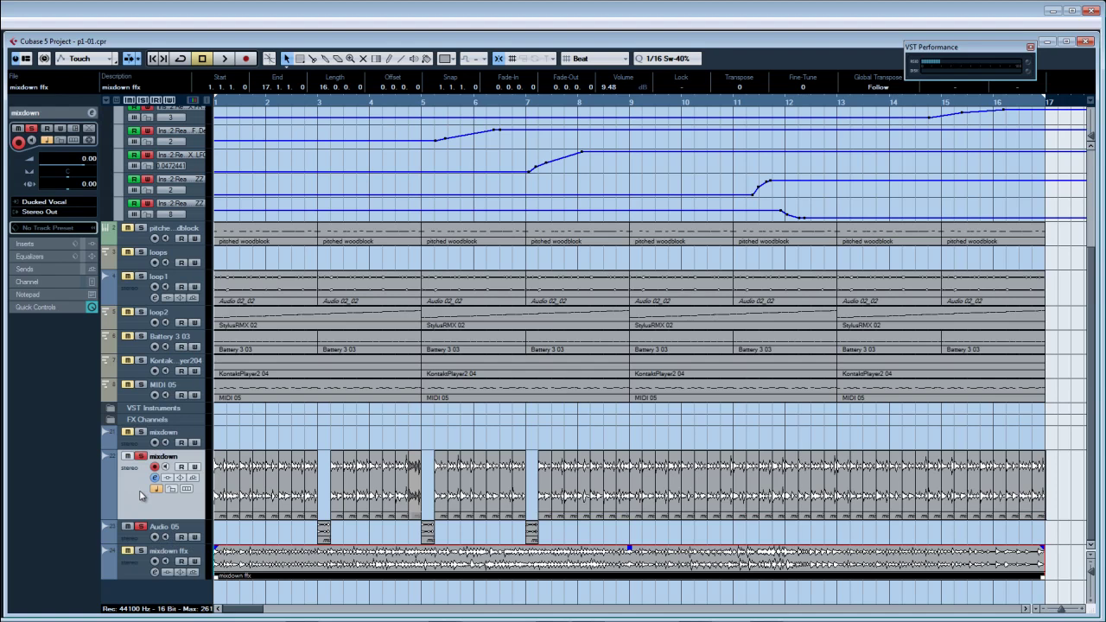
pyautogui.click(221, 455)
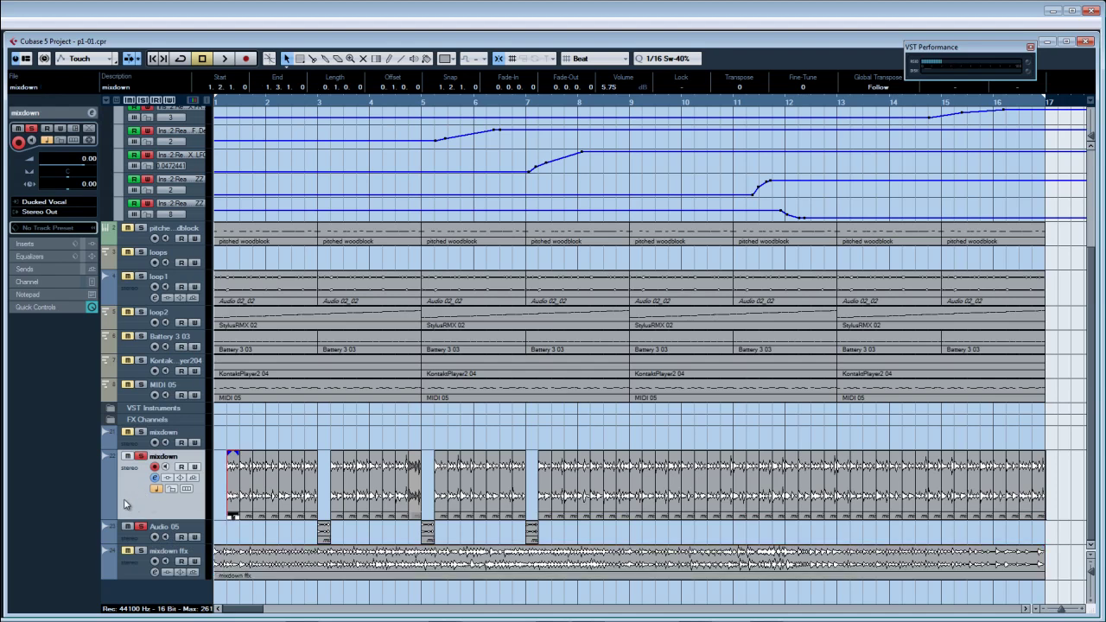
pyautogui.click(222, 474)
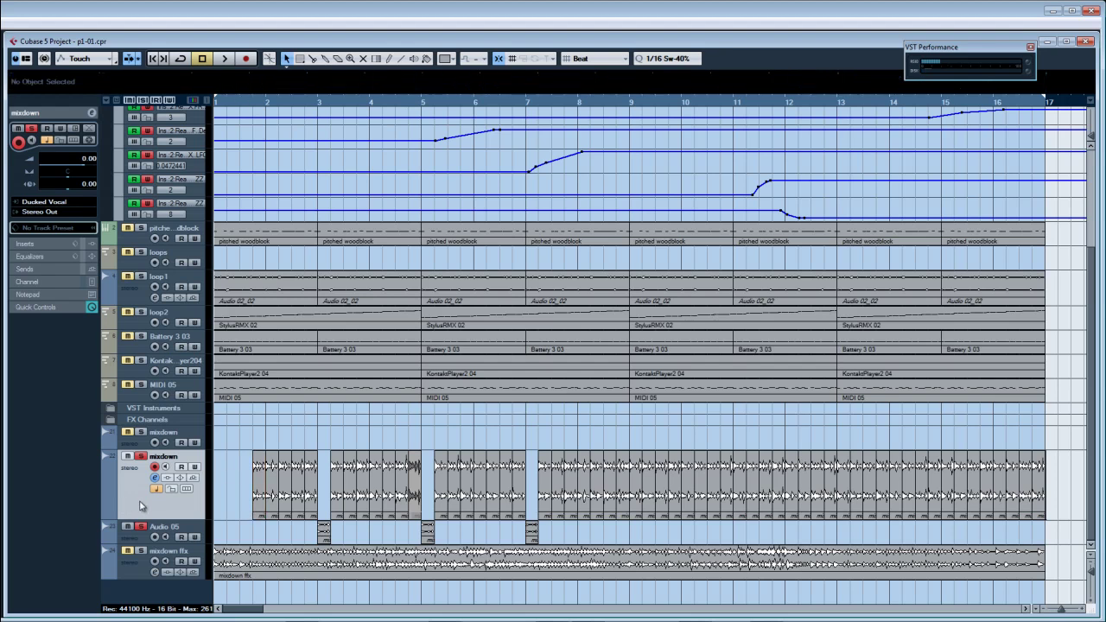
pyautogui.hotkey('shift', 'Delete')
# Step: Play the bounced mixdown ffx clip, return to the project start and replay its first two bars
pyautogui.press('space')
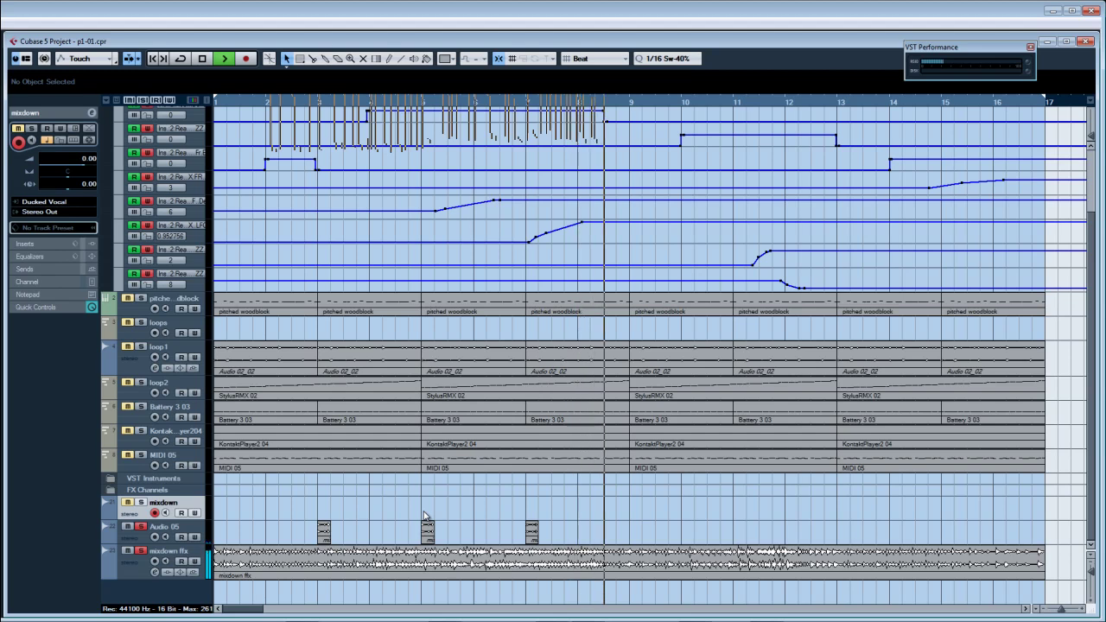
pyautogui.press('space')
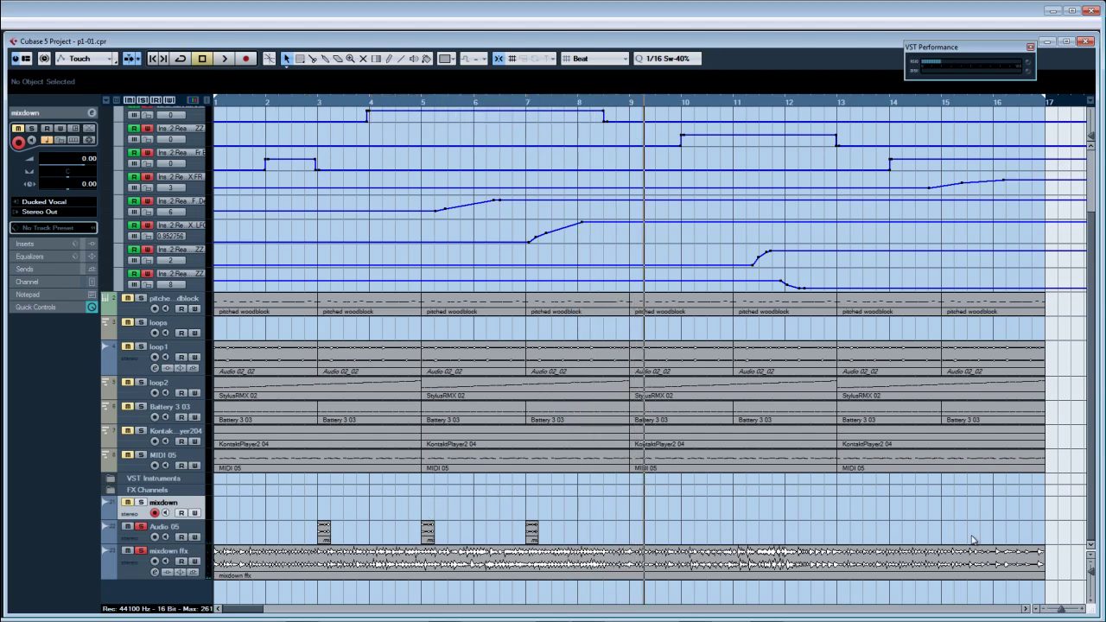
pyautogui.press('Home')
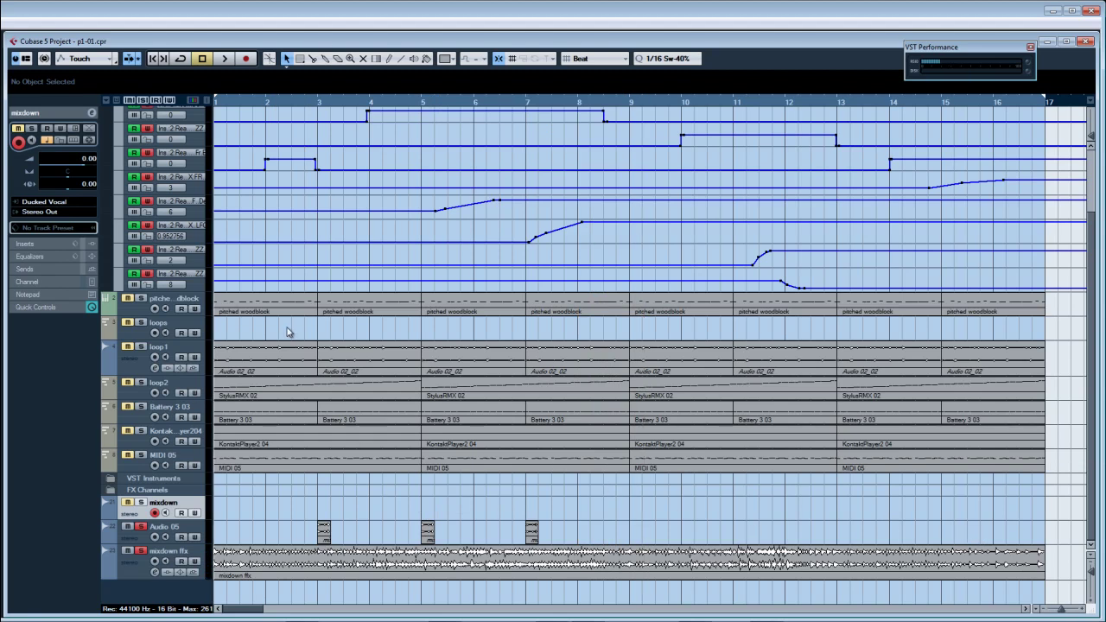
pyautogui.press('space')
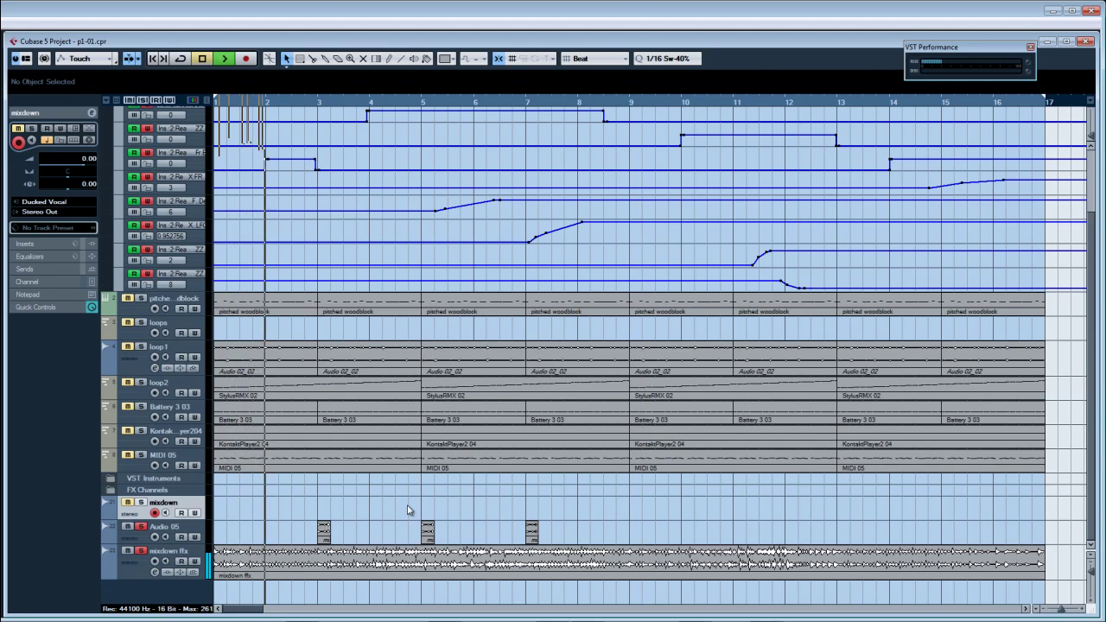
pyautogui.press('space')
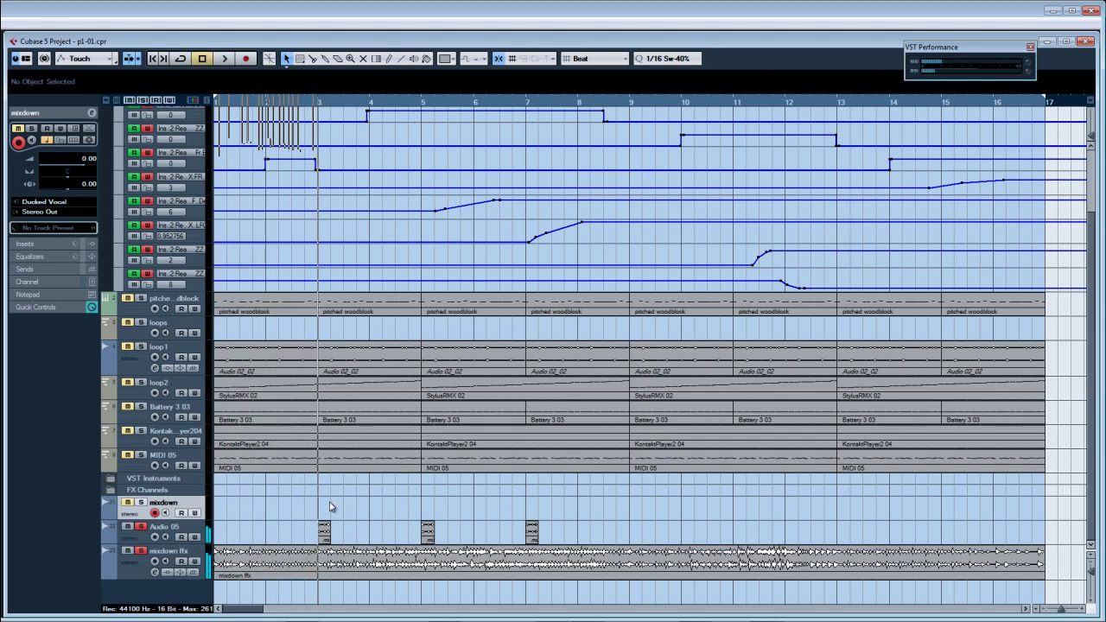
# Step: Split the mixdown ffx clip at bars 2 and 3 and delete its first bar
pyautogui.click(376, 507)
pyautogui.click(268, 562)
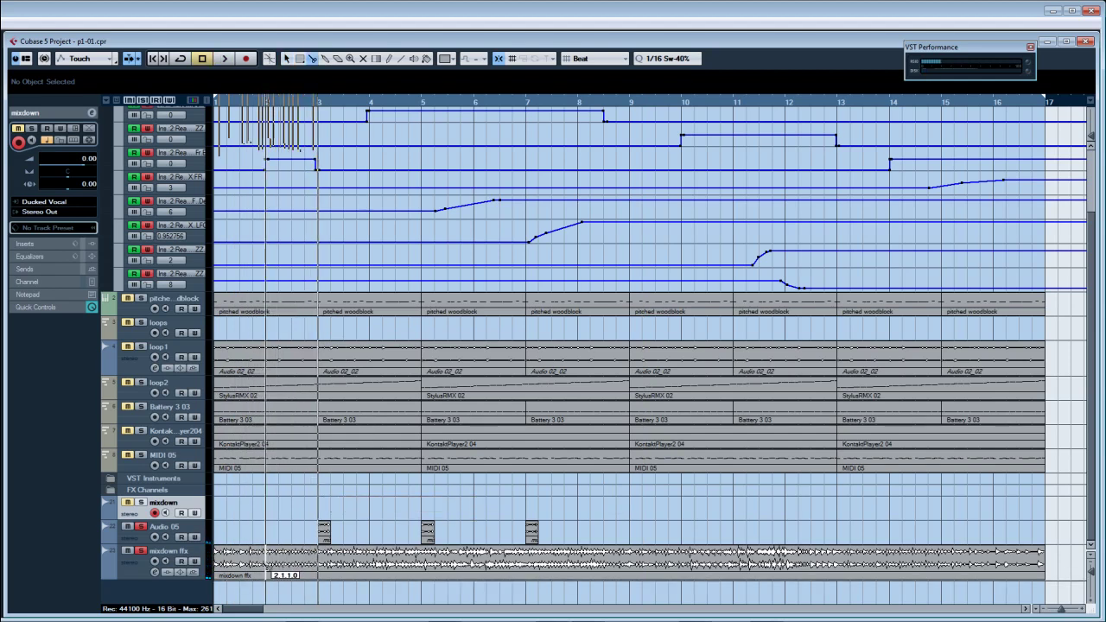
pyautogui.click(318, 561)
pyautogui.rightClick(318, 560)
pyautogui.click(319, 560)
pyautogui.click(240, 566)
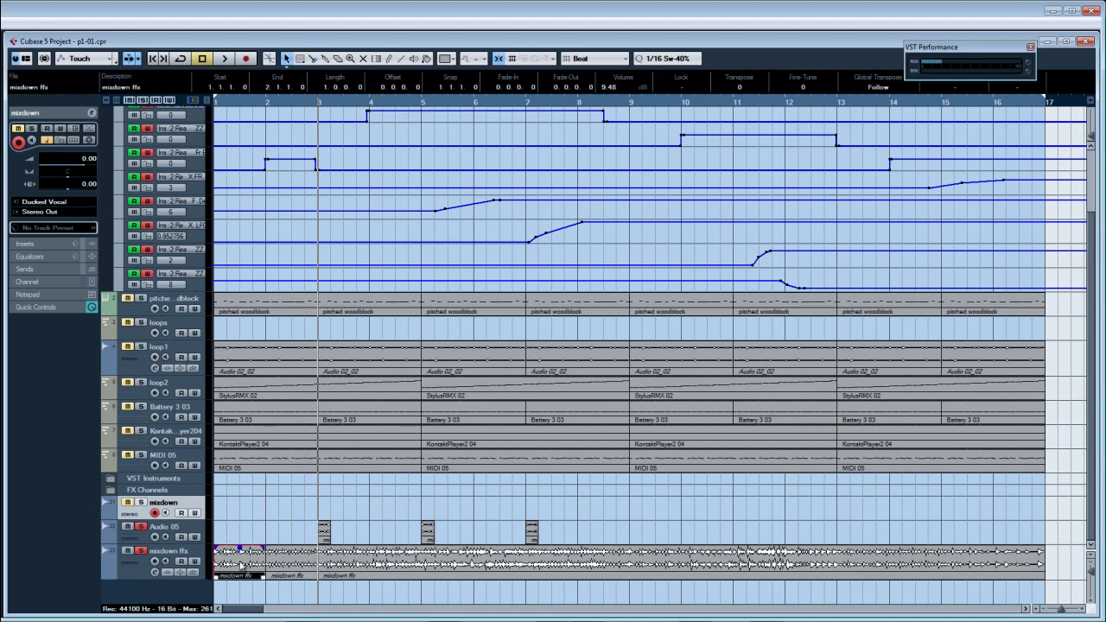
pyautogui.press('Delete')
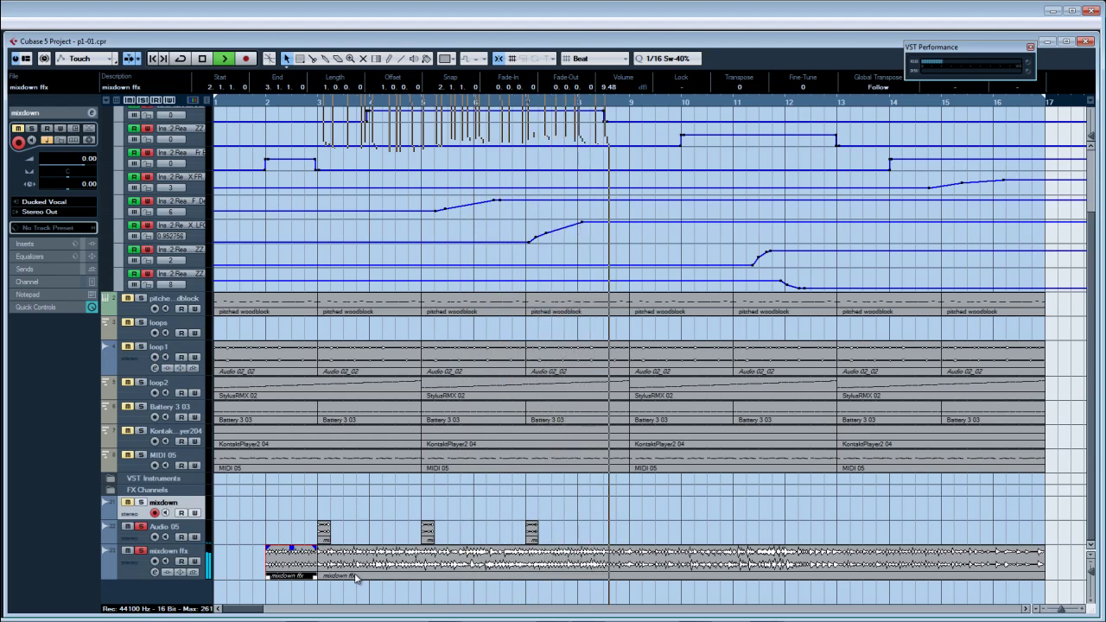
# Step: Stop playback, split the mixdown ffx clip midway through bar 8 and mute the section from bar 3 to that cut
pyautogui.press('space')
pyautogui.rightClick(574, 534)
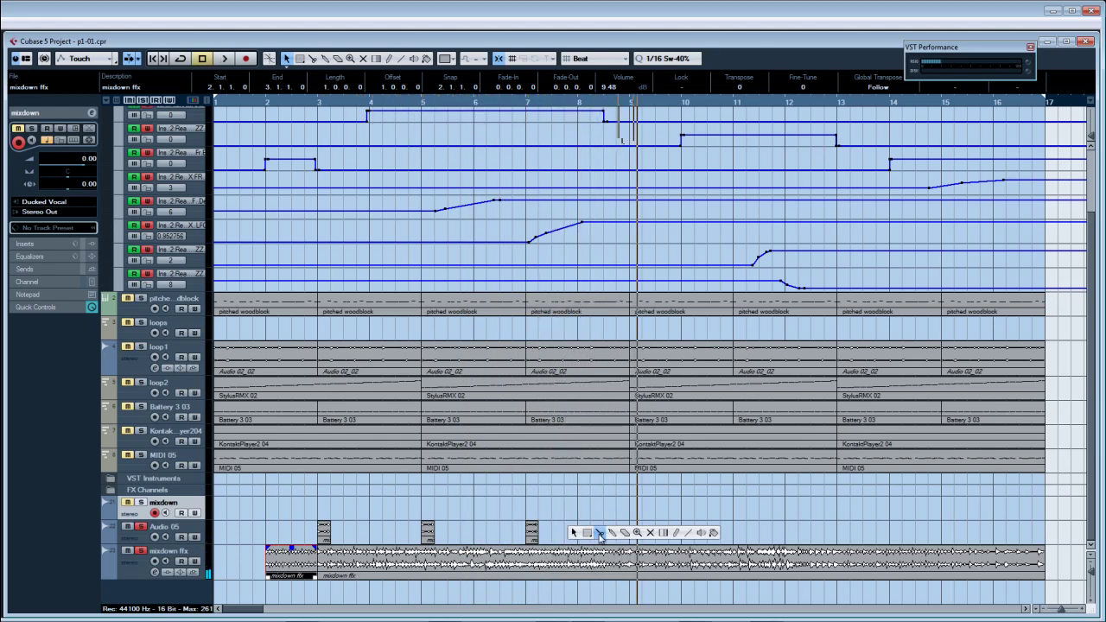
pyautogui.click(600, 533)
pyautogui.click(611, 567)
pyautogui.press('1')
pyautogui.click(553, 566)
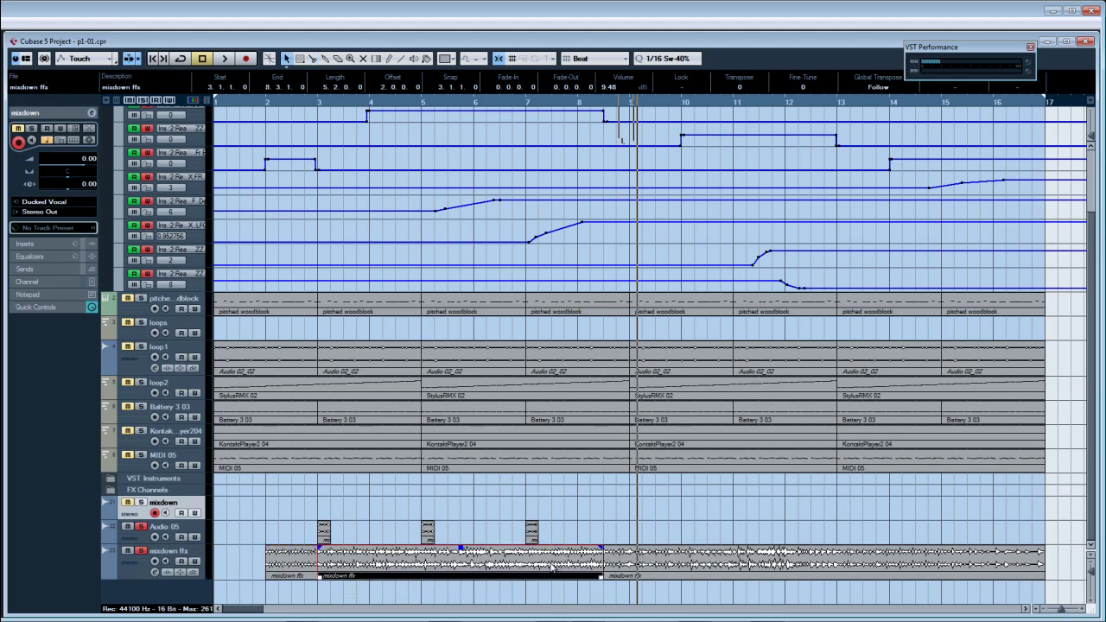
pyautogui.rightClick(553, 566)
pyautogui.click(627, 563)
pyautogui.click(570, 562)
# Step: Split the mixdown ffx clip at bar 9 and play the project from that bar
pyautogui.rightClick(624, 560)
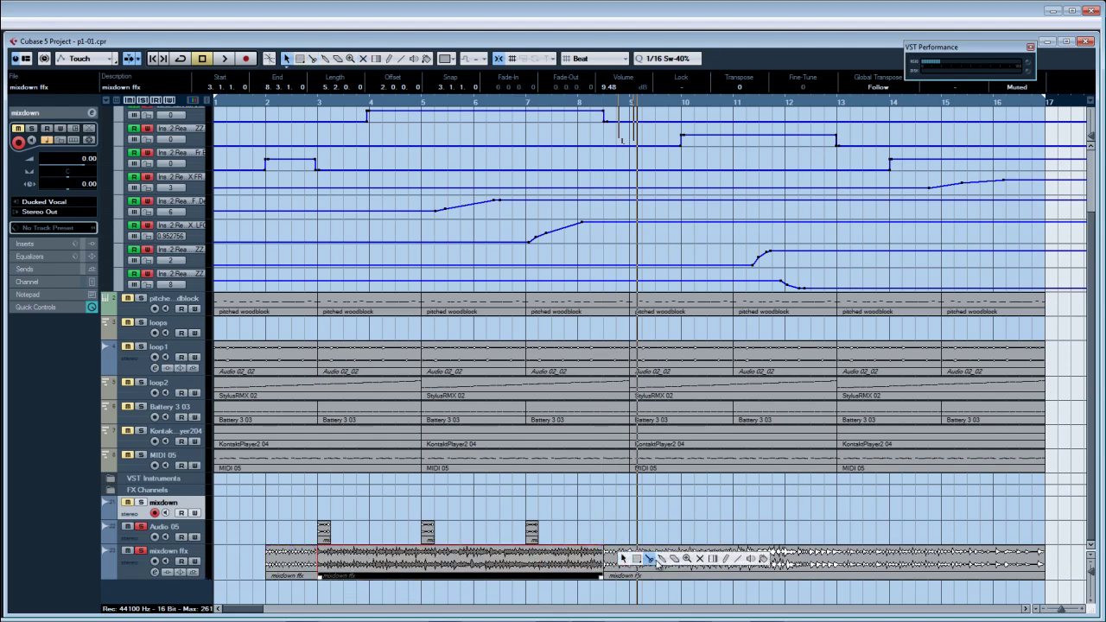
pyautogui.click(649, 560)
pyautogui.click(658, 570)
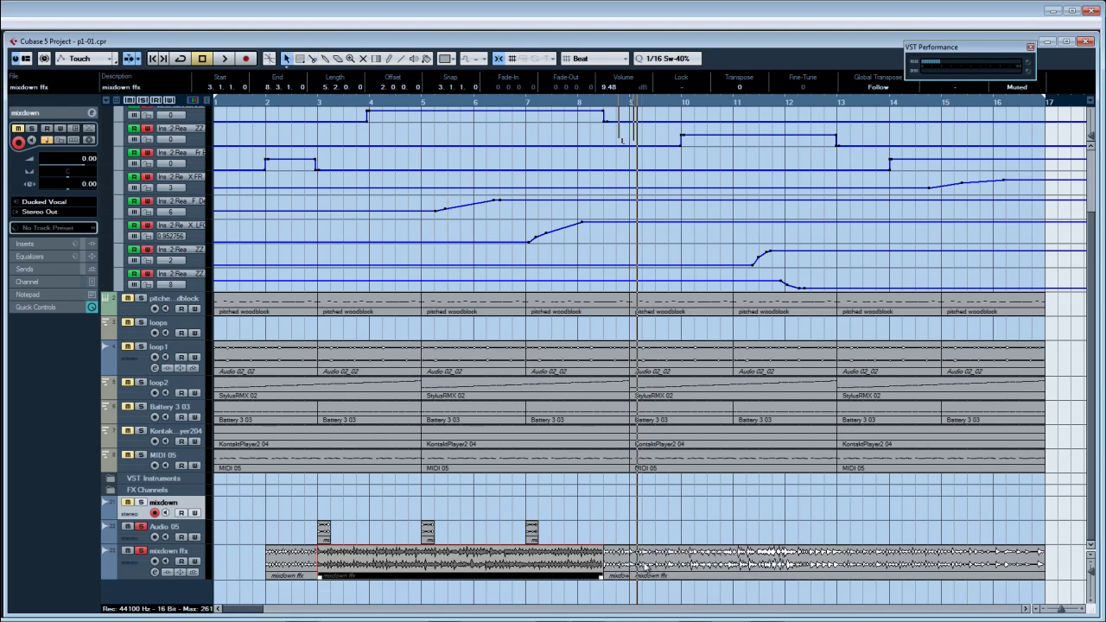
pyautogui.click(631, 104)
pyautogui.press('space')
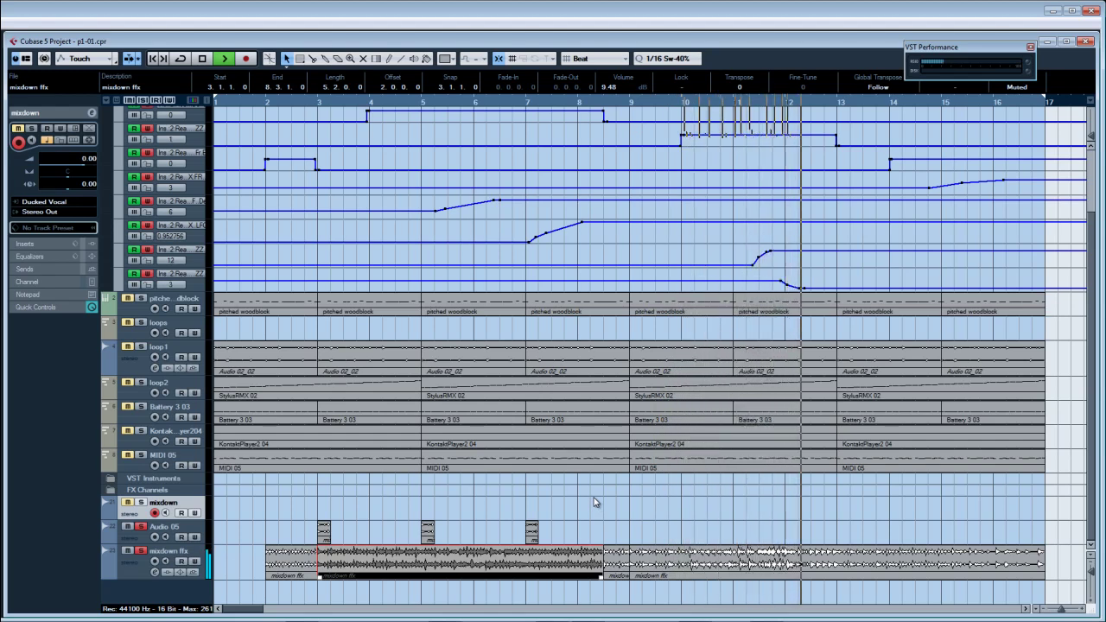
# Step: Split the mixdown ffx clip at bars 10, 11, 12 and the last beat of bar 12, and delete the bar 9 piece
pyautogui.press('space')
pyautogui.rightClick(698, 508)
pyautogui.click(720, 508)
pyautogui.click(683, 558)
pyautogui.click(734, 557)
pyautogui.click(786, 566)
pyautogui.click(825, 566)
pyautogui.press('1')
pyautogui.click(661, 563)
pyautogui.press('Delete')
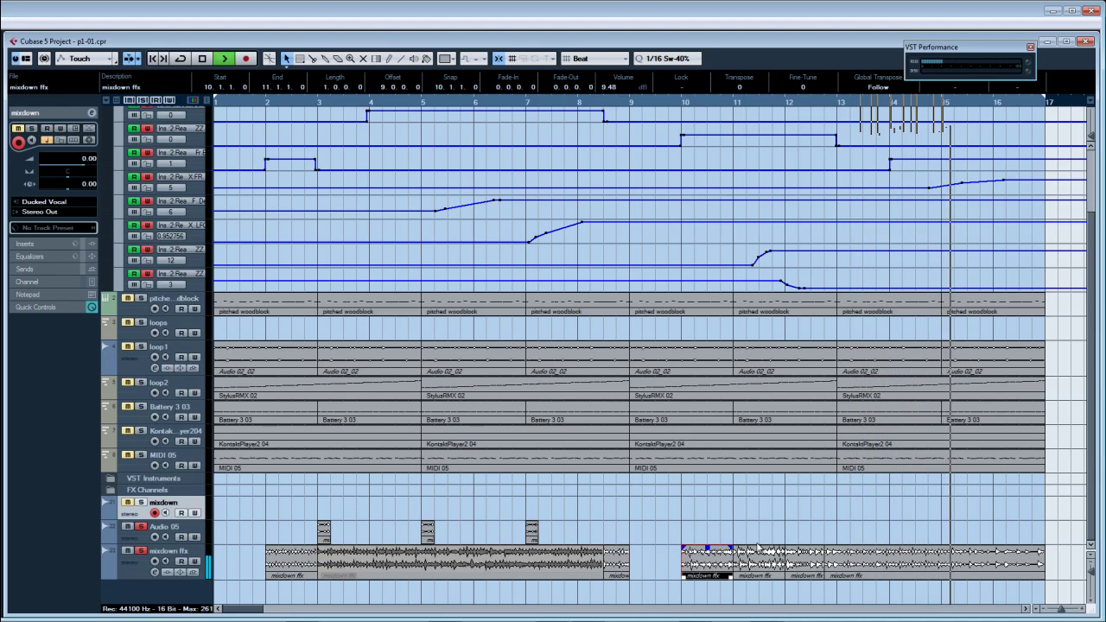
# Step: Listen to the end of the mixdown ffx part and briefly to its opening, and return to Object Selection
pyautogui.rightClick(890, 518)
pyautogui.click(914, 517)
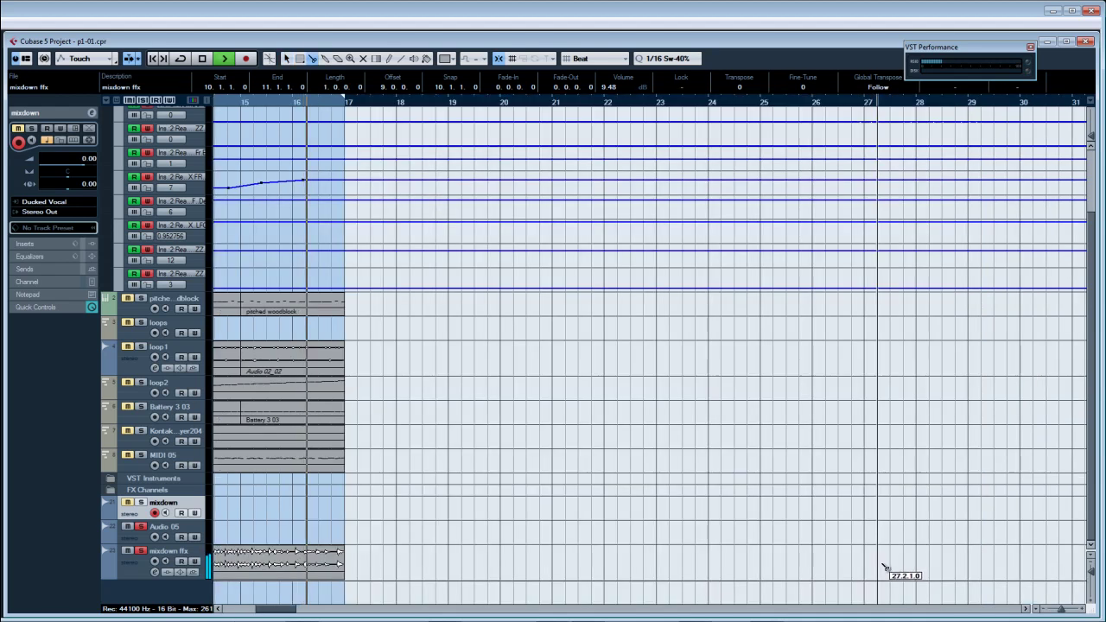
pyautogui.press('space')
pyautogui.moveTo(279, 610); pyautogui.dragTo(267, 610)
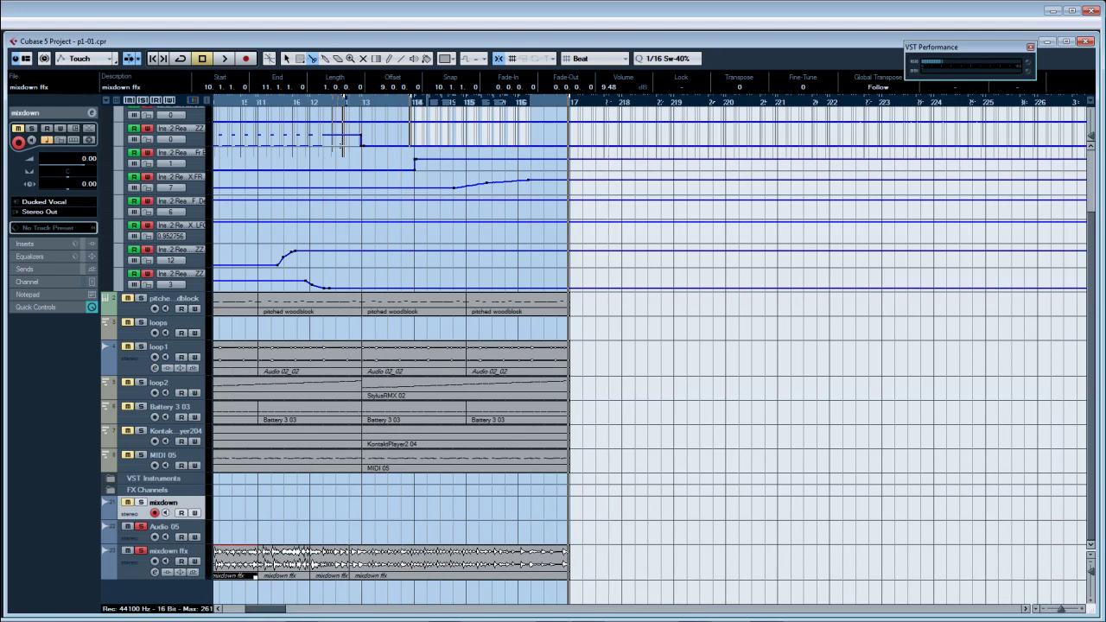
pyautogui.press('space')
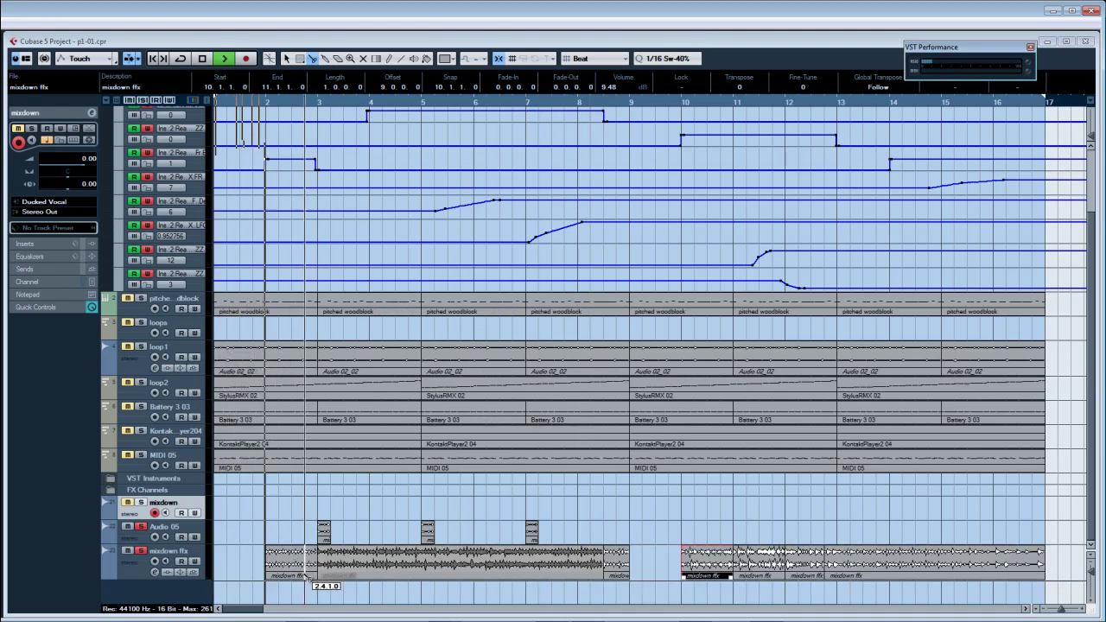
pyautogui.press('space')
pyautogui.press('1')
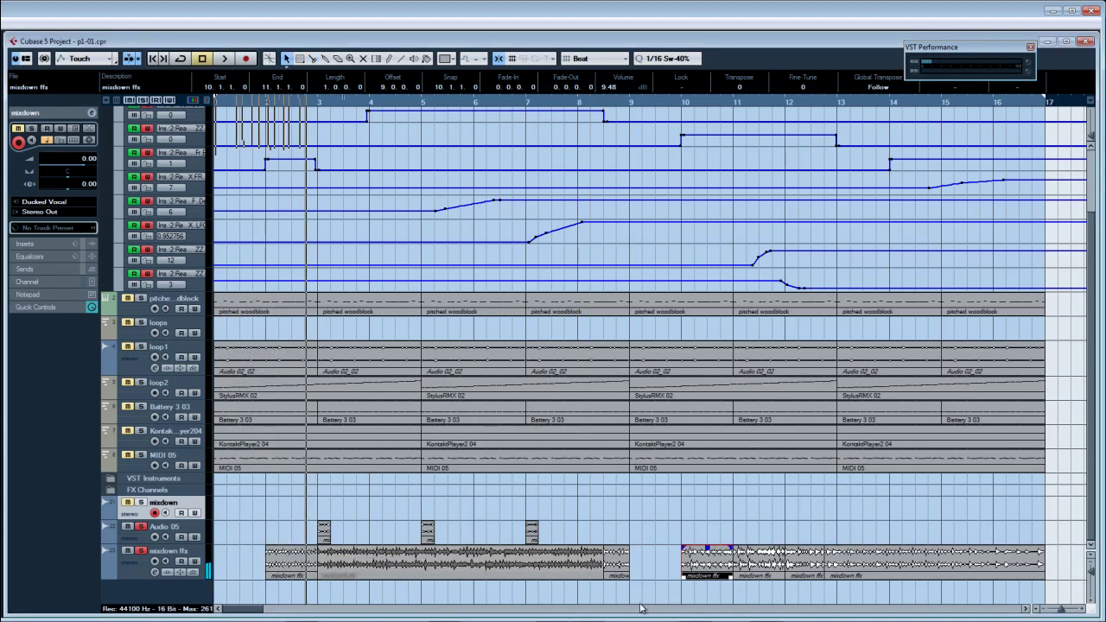
# Step: Audition the mixdown ffx pieces around bars 11 and 12 to check the split points
pyautogui.click(811, 104)
pyautogui.press('space')
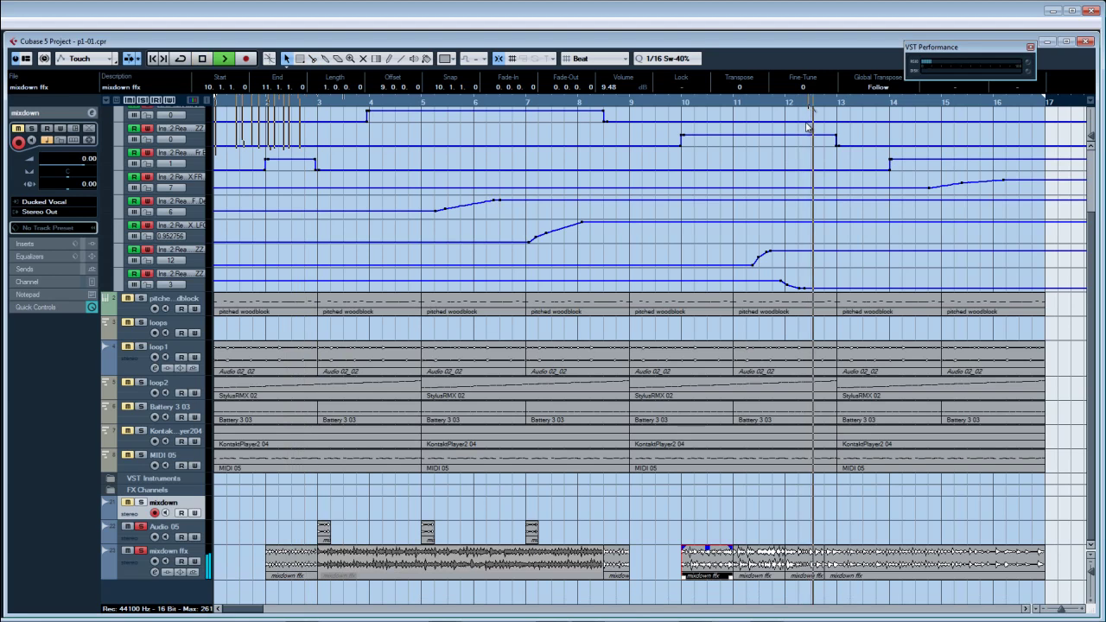
pyautogui.press('space')
pyautogui.click(753, 112)
pyautogui.press('space')
pyautogui.click(731, 102)
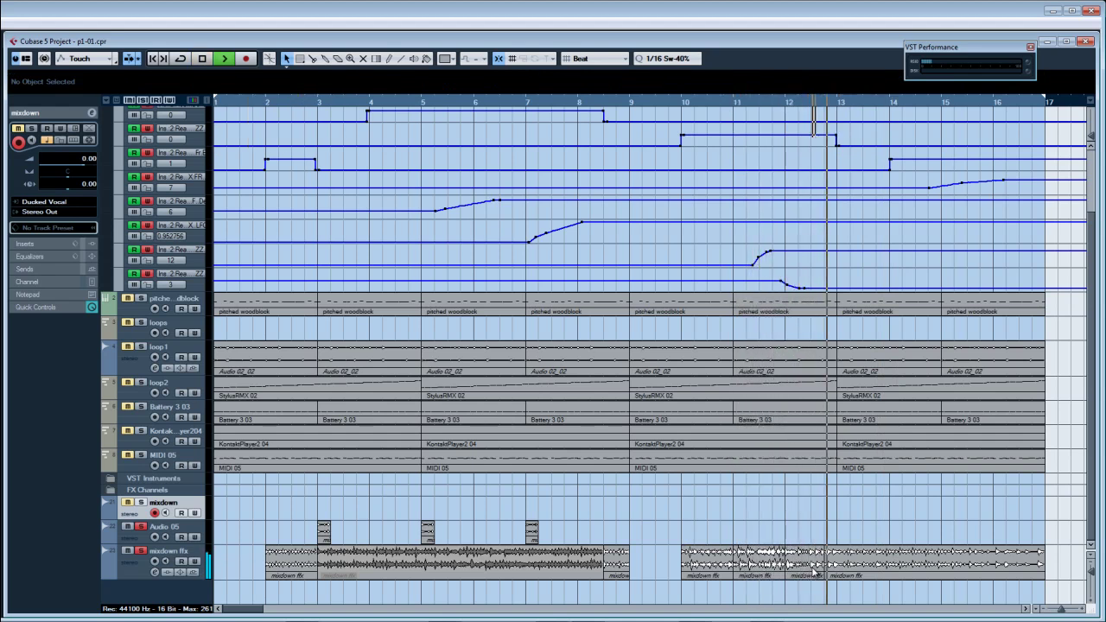
# Step: Split the mixdown ffx clip at bar 13 and undo the earlier bar 9 deletion and the cut late in bar 12
pyautogui.rightClick(828, 525)
pyautogui.click(871, 523)
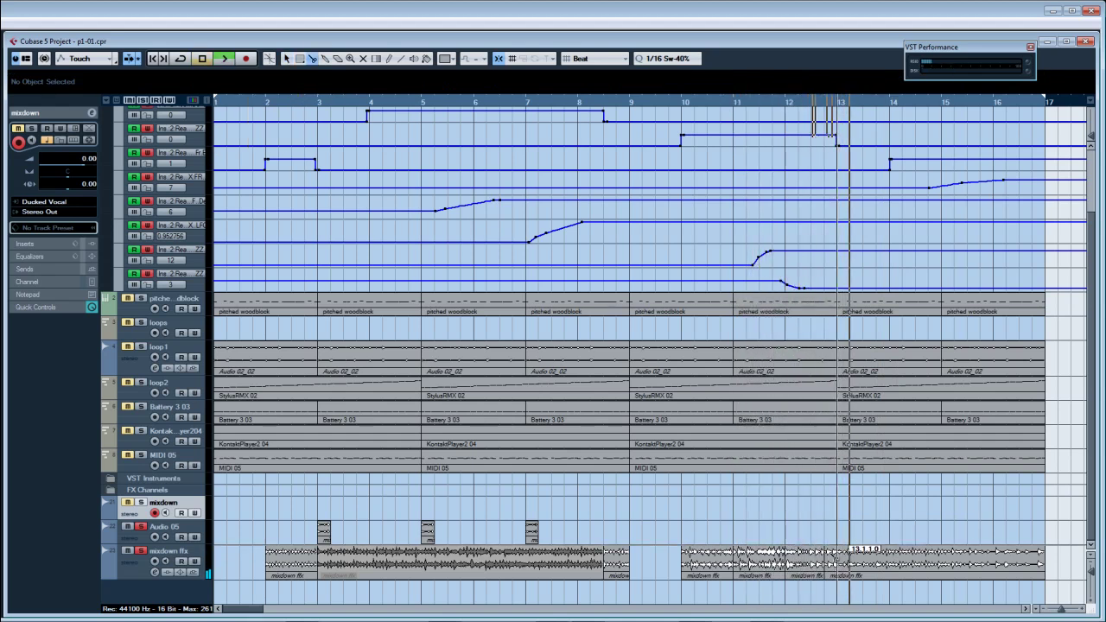
pyautogui.hotkey('ctrl', 'z')
pyautogui.hotkey('ctrl', 'z')
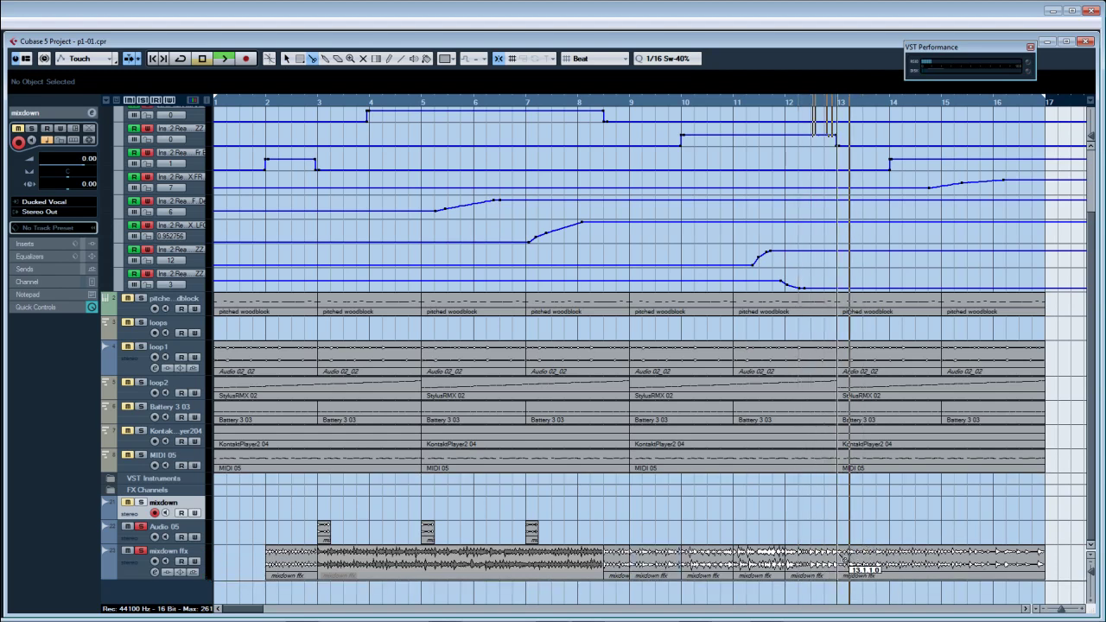
# Step: Select the restored bar 9 piece of mixdown ffx and delete it again
pyautogui.rightClick(772, 460)
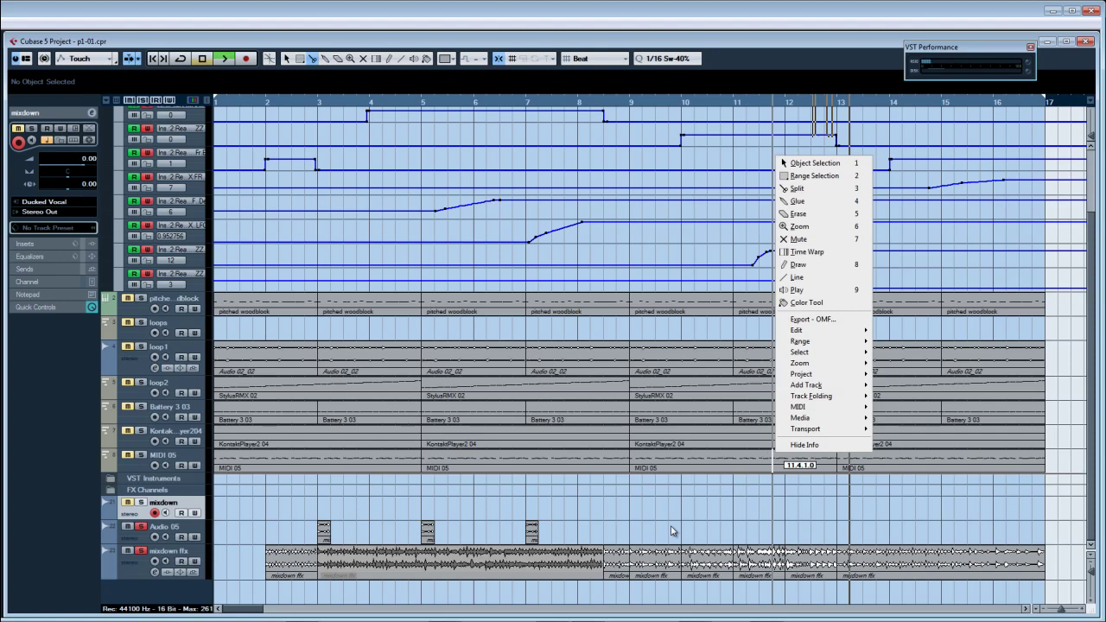
pyautogui.press('1')
pyautogui.click(666, 564)
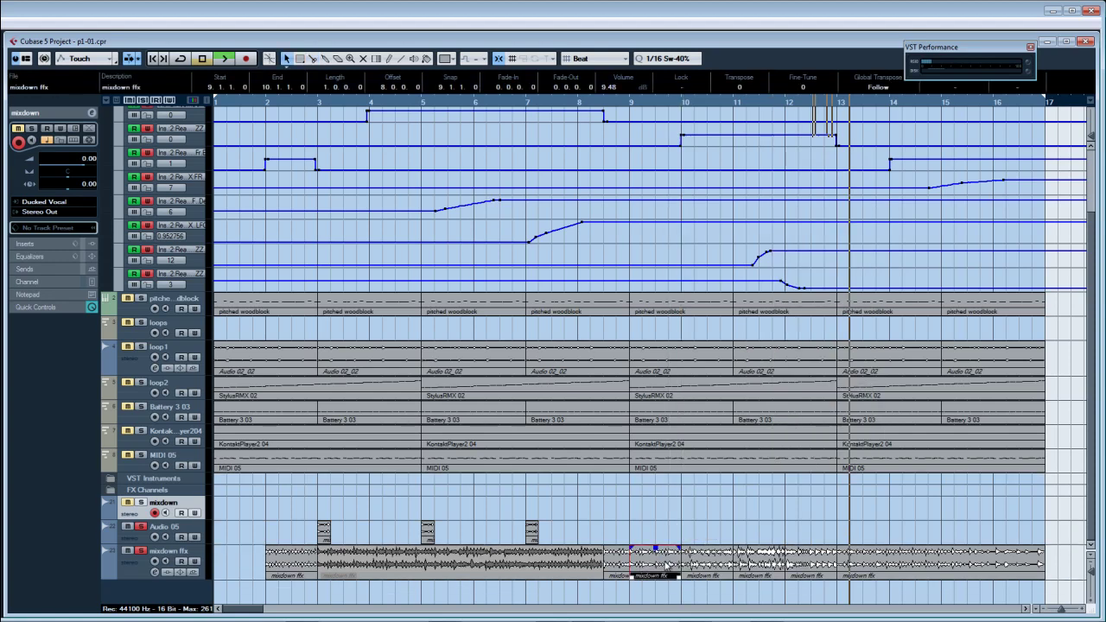
pyautogui.moveTo(665, 577); pyautogui.dragTo(718, 577)
# Step: Split the mixdown ffx clip at bar 14 and delete the piece between bars 13 and 14
pyautogui.press('space')
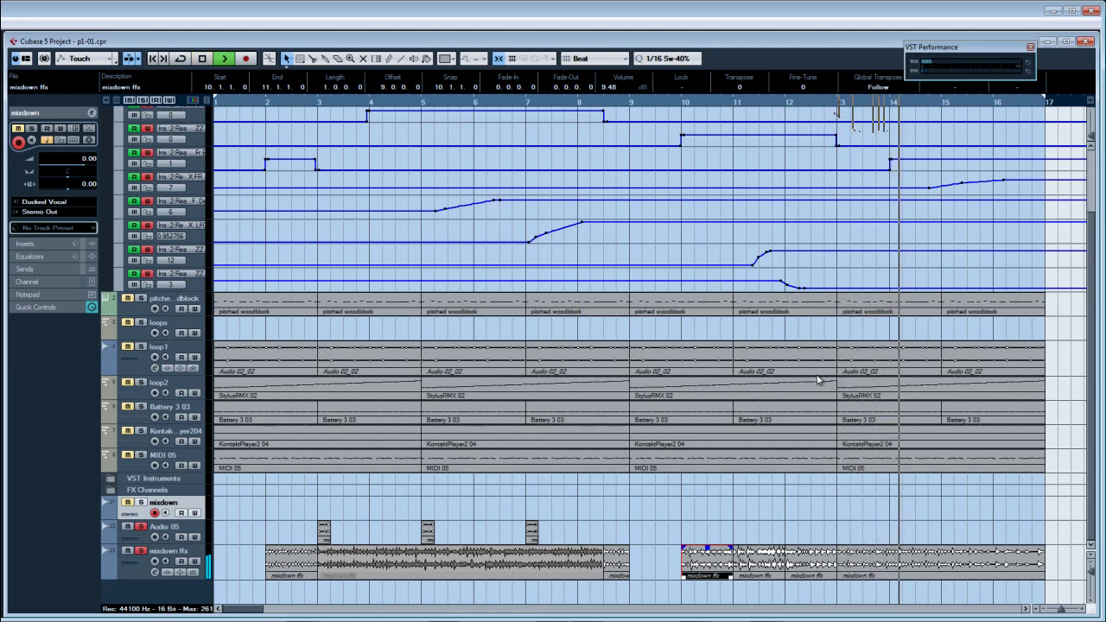
pyautogui.rightClick(815, 409)
pyautogui.click(848, 419)
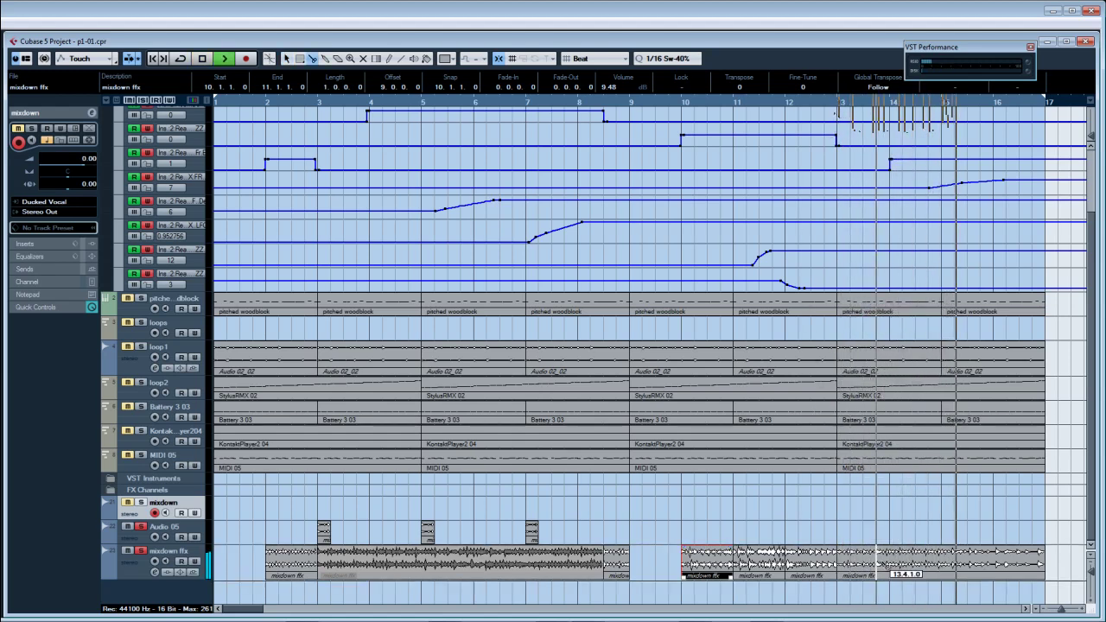
pyautogui.click(864, 567)
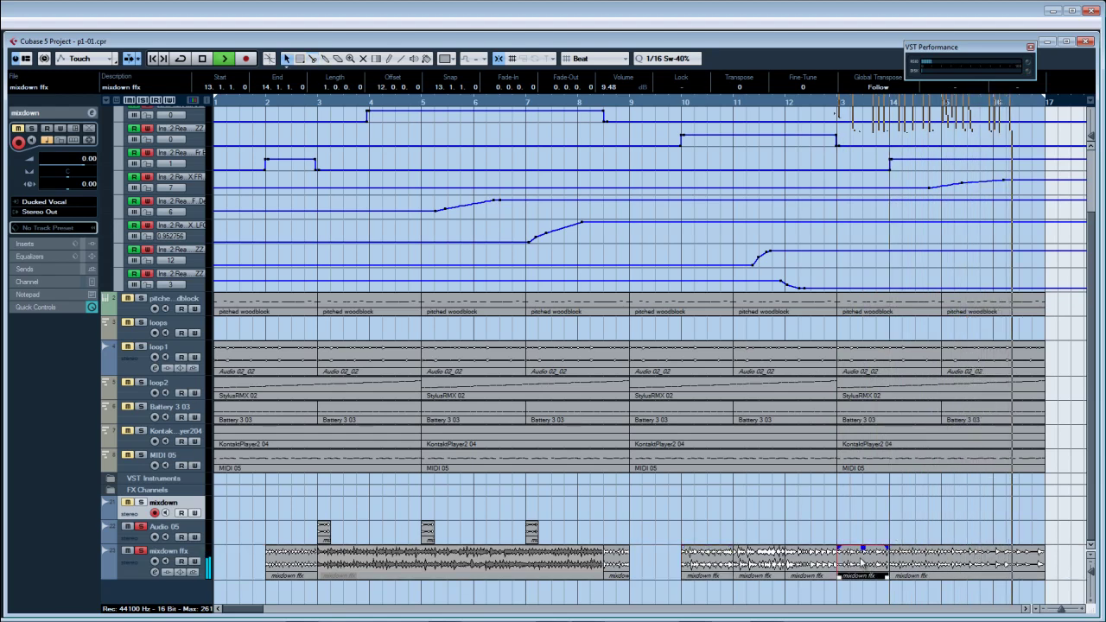
pyautogui.press('Delete')
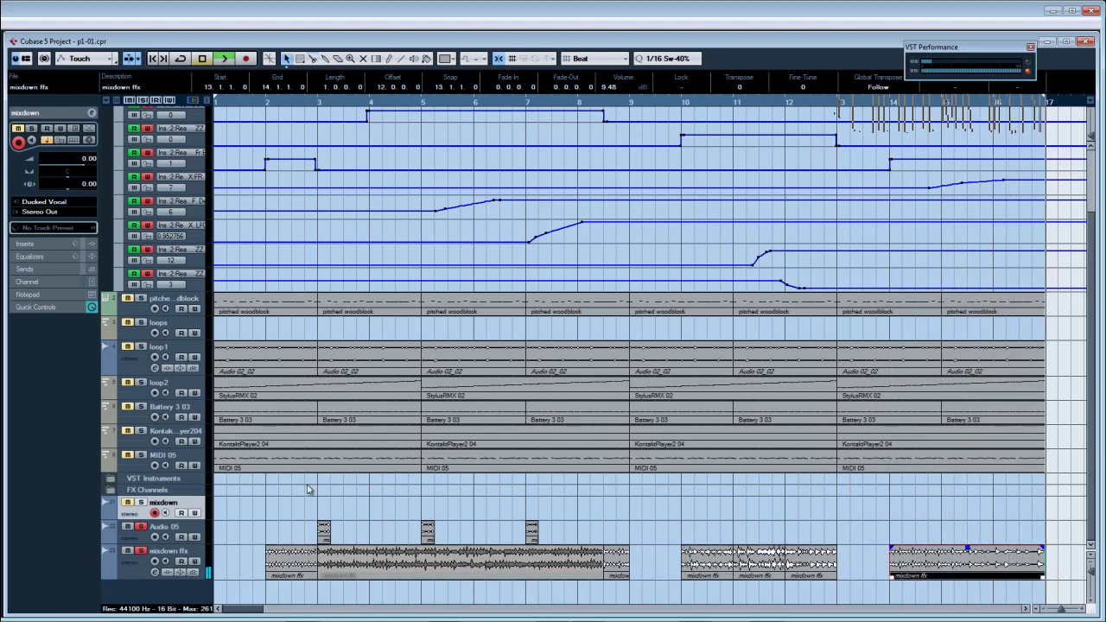
# Step: Fold the Input/Output Channels folder to hide its automation lanes and unmute the instrument and loop tracks
pyautogui.click(374, 571)
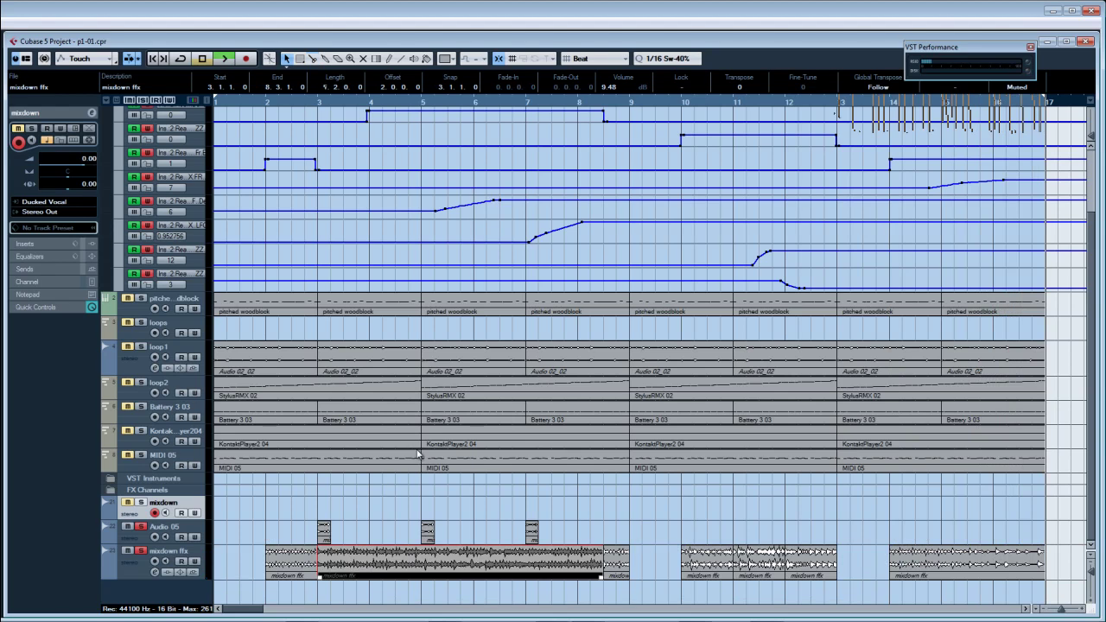
pyautogui.scroll(2, 166, 183)
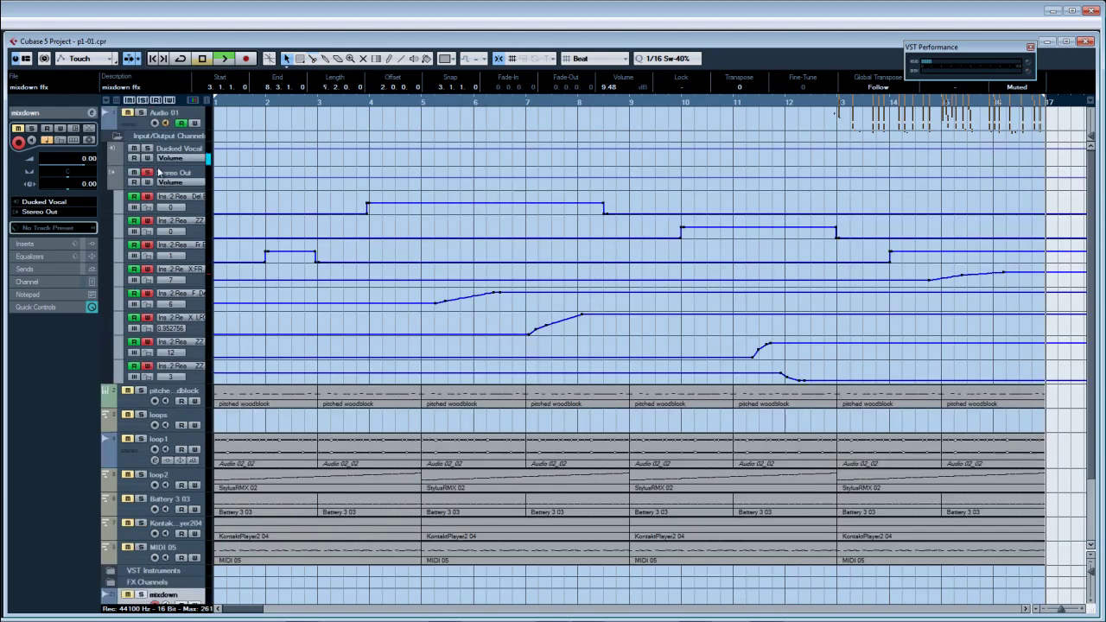
pyautogui.click(115, 137)
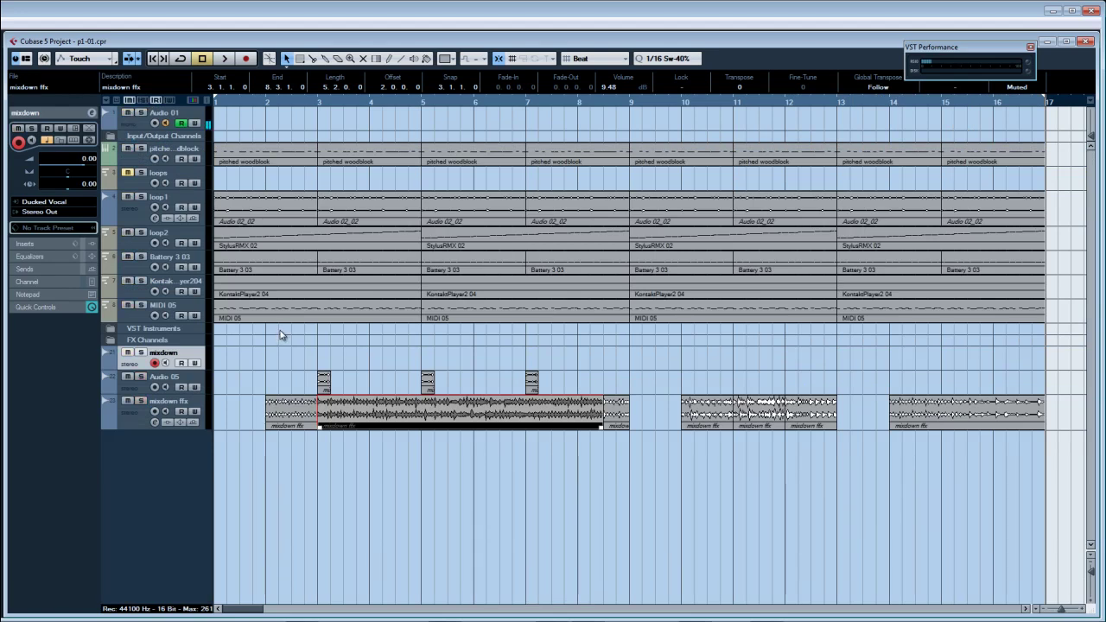
# Step: Listen to the opening of the arrangement and split the first MIDI 05 part at bars 2 and 3
pyautogui.press('space')
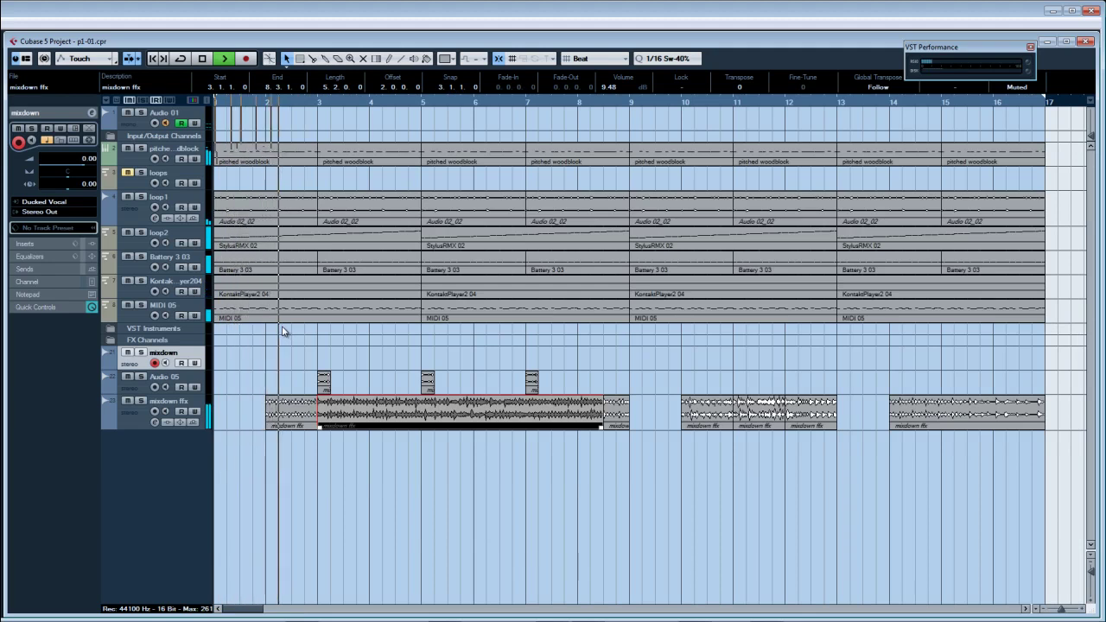
pyautogui.press('space')
pyautogui.rightClick(275, 325)
pyautogui.click(301, 325)
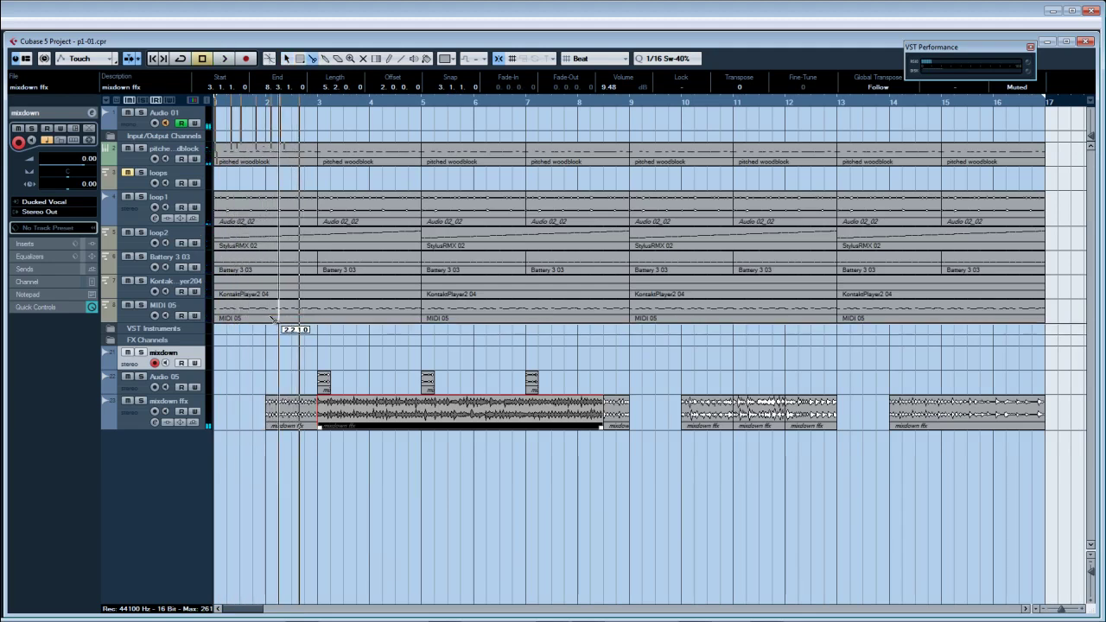
# Step: Shorten the F3 note in the first KontaktPlayer2 04 part so it ends at bar 2
pyautogui.click(267, 290)
pyautogui.doubleClick(270, 291)
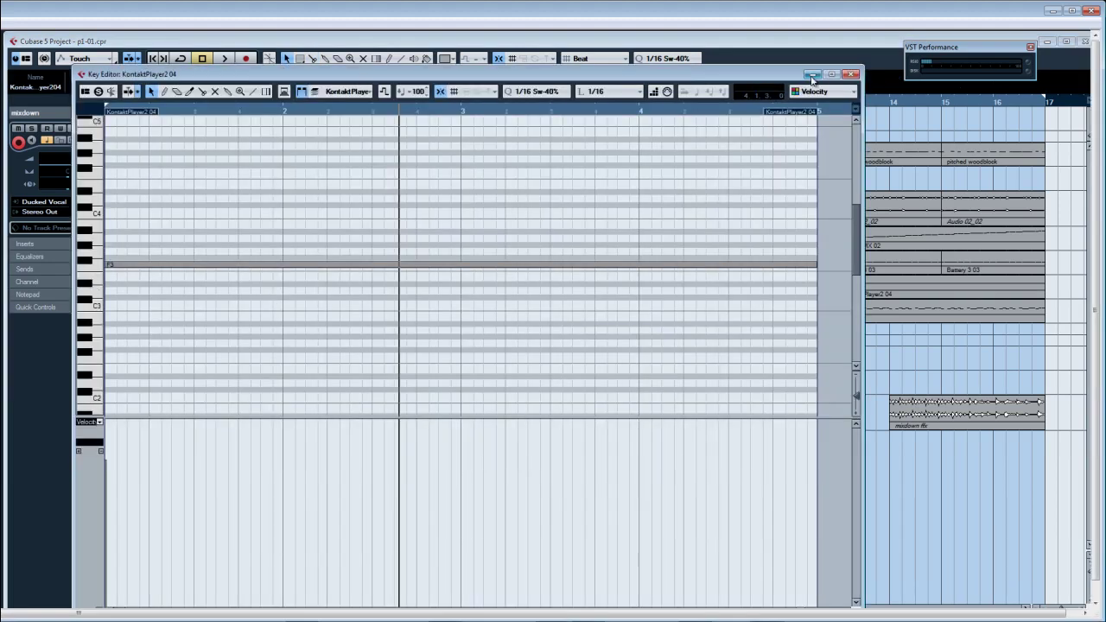
pyautogui.click(853, 75)
pyautogui.click(265, 105)
pyautogui.doubleClick(296, 291)
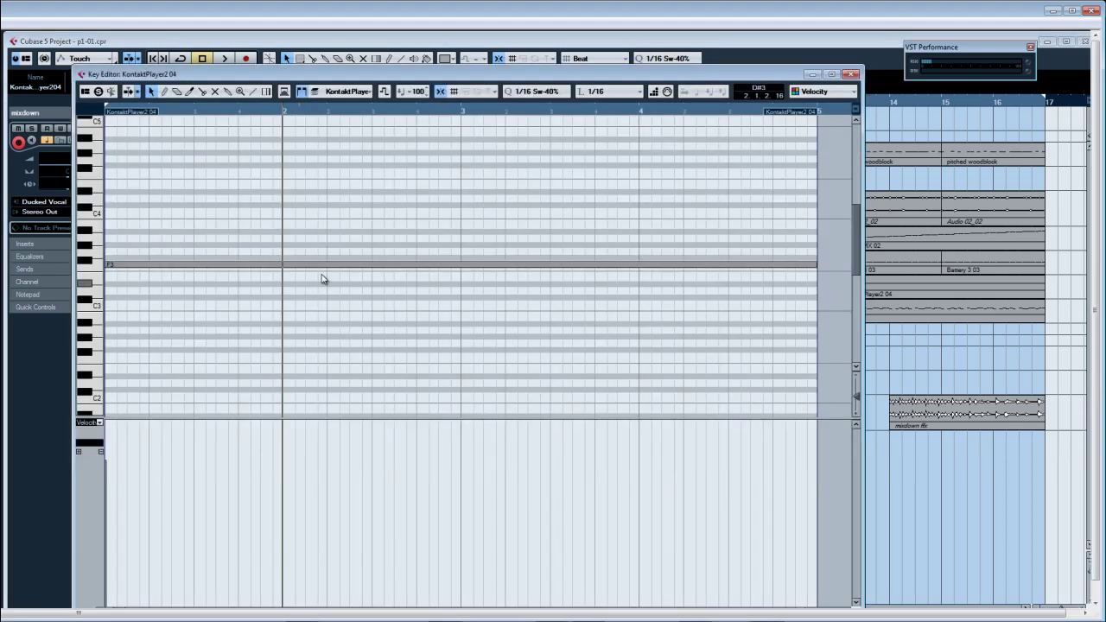
pyautogui.moveTo(815, 267); pyautogui.dragTo(282, 265)
pyautogui.click(852, 74)
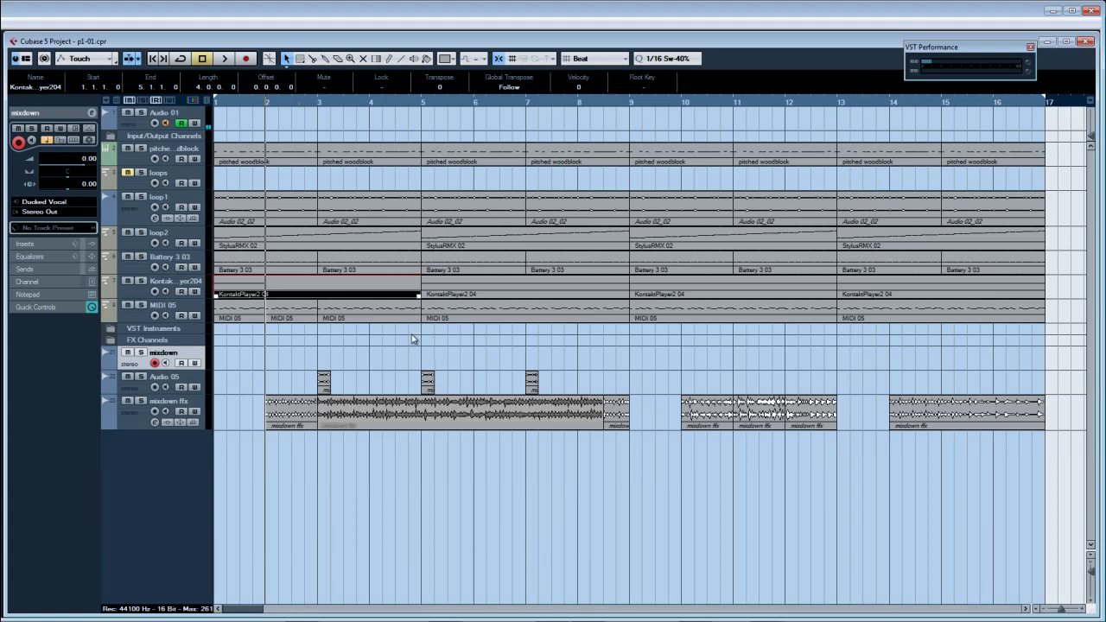
# Step: Split the Battery 3 03, StylusRMX 02, Audio 02_02 and pitched woodblock parts at bar 2
pyautogui.rightClick(273, 248)
pyautogui.click(298, 248)
pyautogui.click(266, 270)
pyautogui.click(266, 245)
pyautogui.click(266, 221)
# Step: Try erasing the bar 2 pieces on the pitched woodblock and loop tracks, and undo the erasing
pyautogui.rightClick(267, 162)
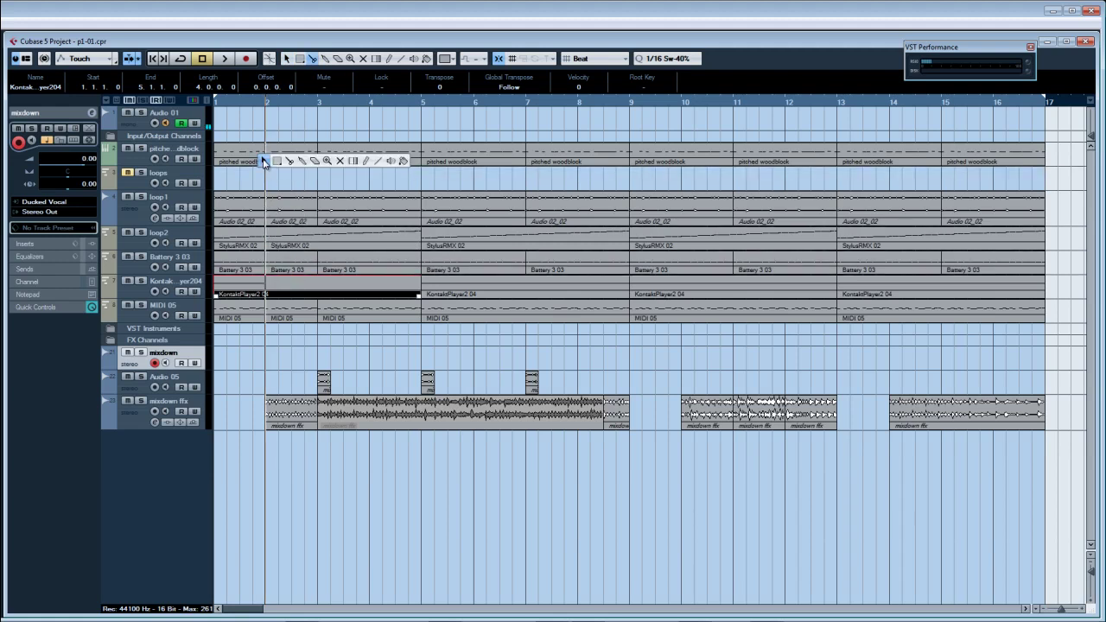
pyautogui.click(317, 161)
pyautogui.click(288, 163)
pyautogui.click(287, 208)
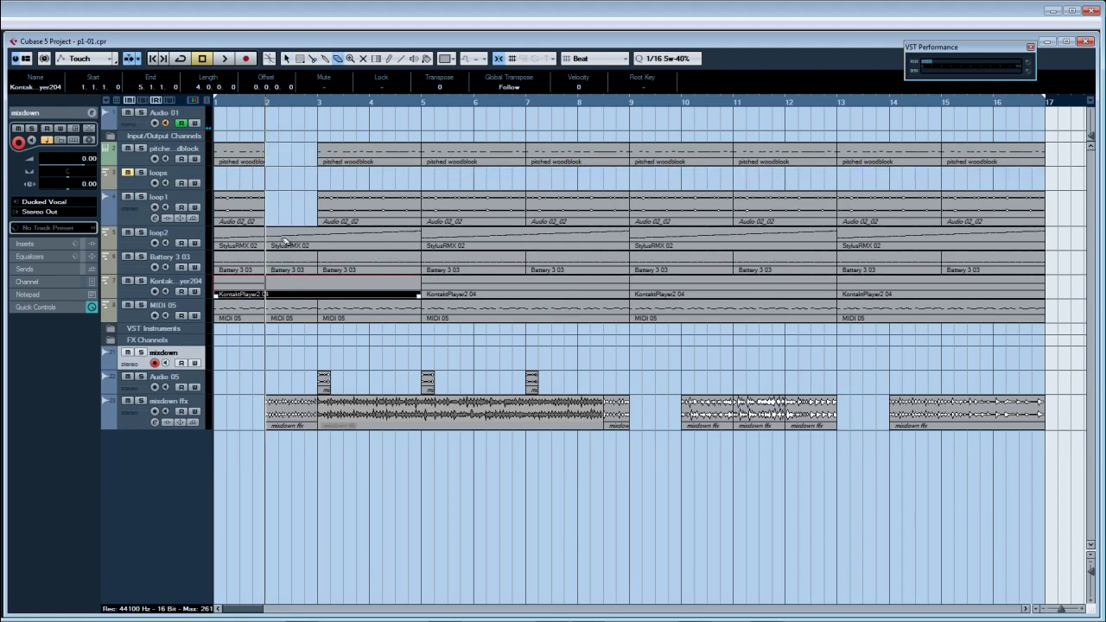
pyautogui.click(288, 247)
pyautogui.hotkey('ctrl', 'z')
pyautogui.hotkey('ctrl', 'z')
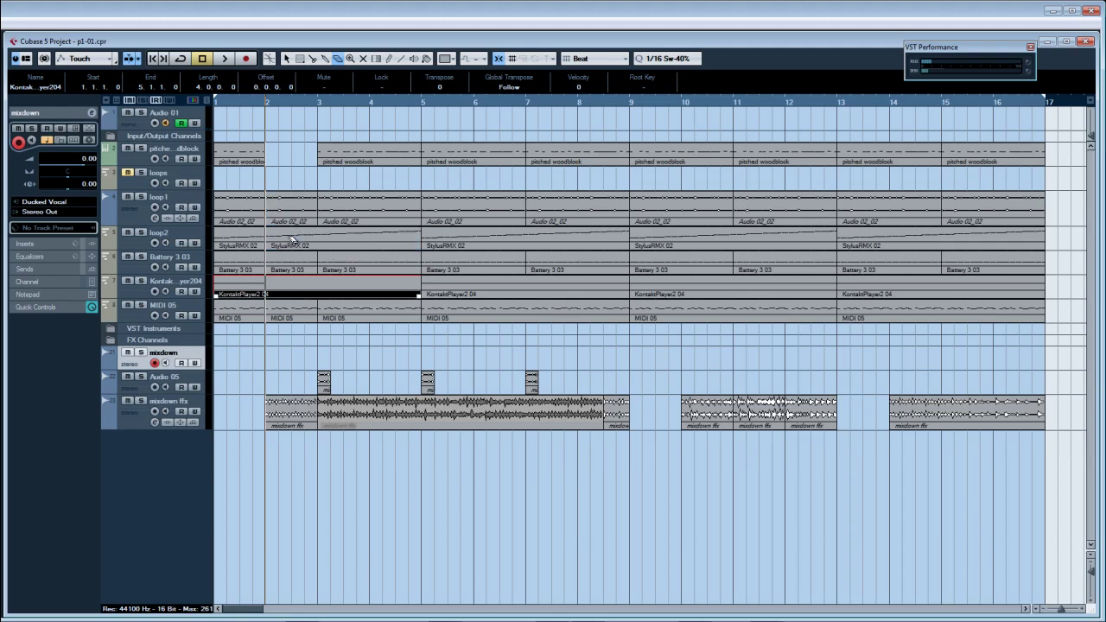
# Step: Mute the bar 2 pieces of pitched woodblock and Audio 02_02
pyautogui.rightClick(296, 195)
pyautogui.click(374, 187)
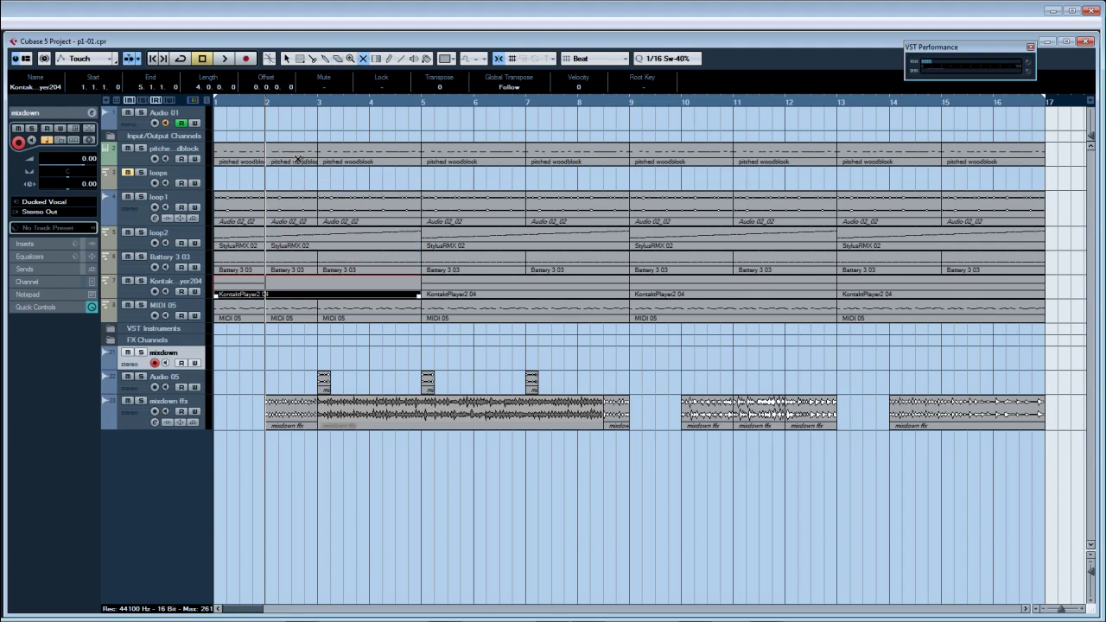
pyautogui.click(288, 156)
pyautogui.click(288, 208)
# Step: Split StylusRMX 02 at bar 3 and mute the bar 2 pieces of StylusRMX 02 and Battery 3 03
pyautogui.rightClick(296, 233)
pyautogui.click(324, 236)
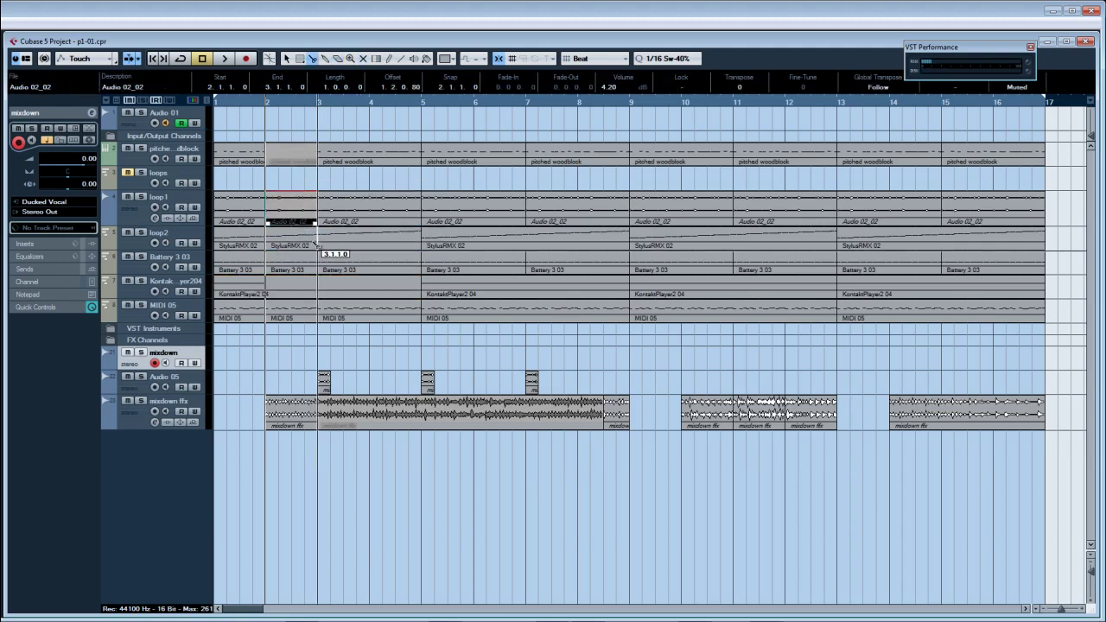
pyautogui.rightClick(316, 246)
pyautogui.click(389, 243)
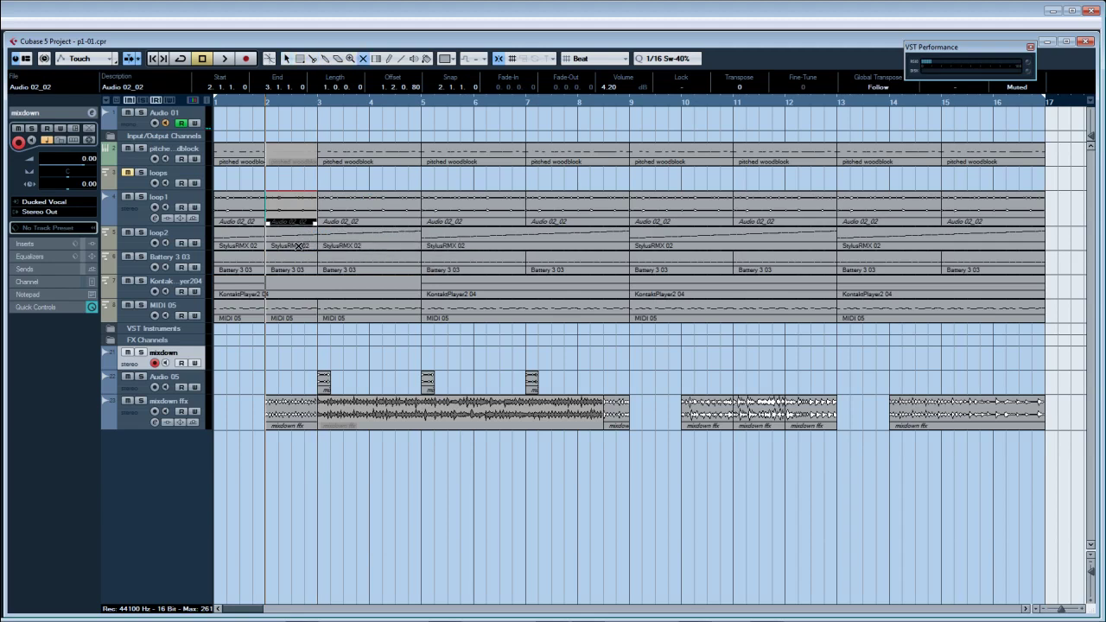
pyautogui.click(298, 247)
pyautogui.rightClick(325, 285)
pyautogui.click(327, 285)
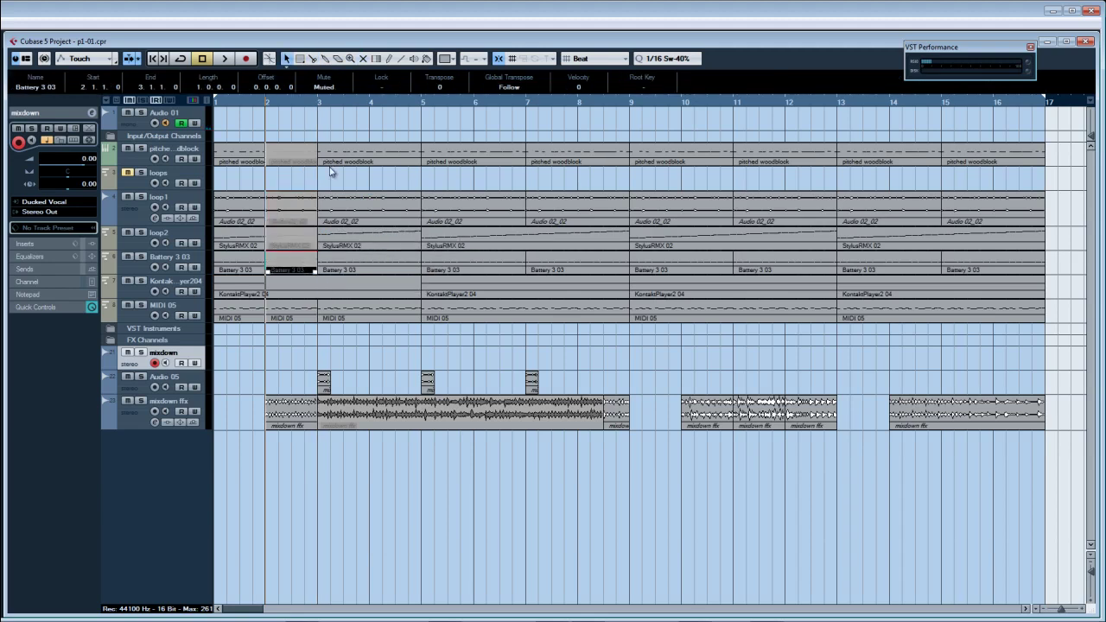
# Step: Draw an F3 note in the first KontaktPlayer2 04 part from bar 3 to the part's end
pyautogui.click(319, 112)
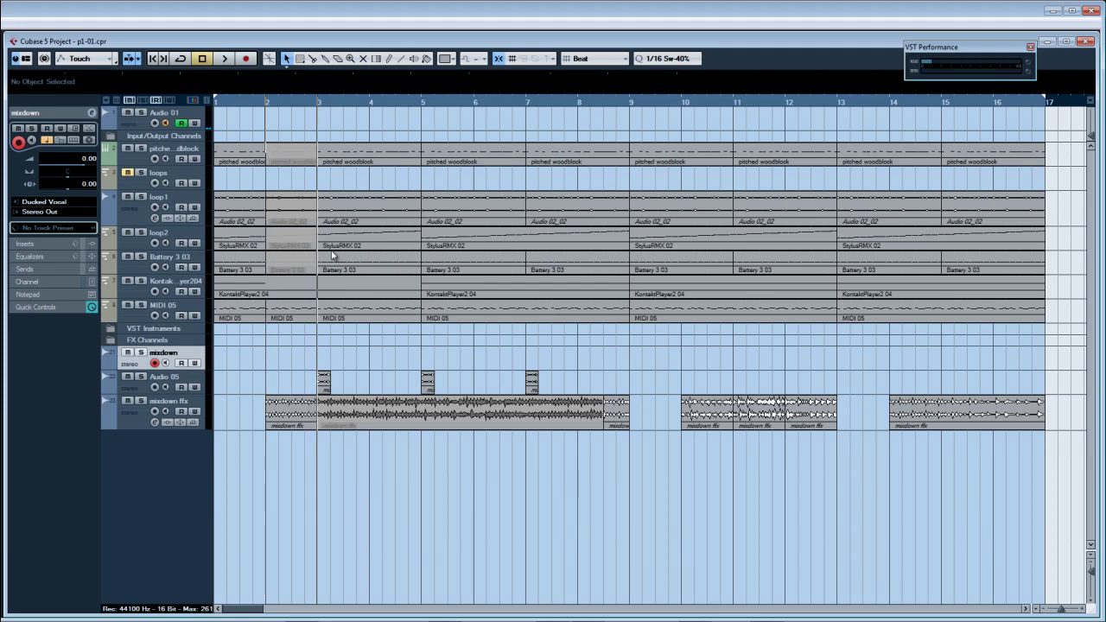
pyautogui.doubleClick(328, 288)
pyautogui.rightClick(432, 274)
pyautogui.click(448, 268)
pyautogui.moveTo(463, 257)
pyautogui.mouseDown()
pyautogui.moveTo(544, 274)
pyautogui.moveTo(811, 291)
pyautogui.mouseUp()
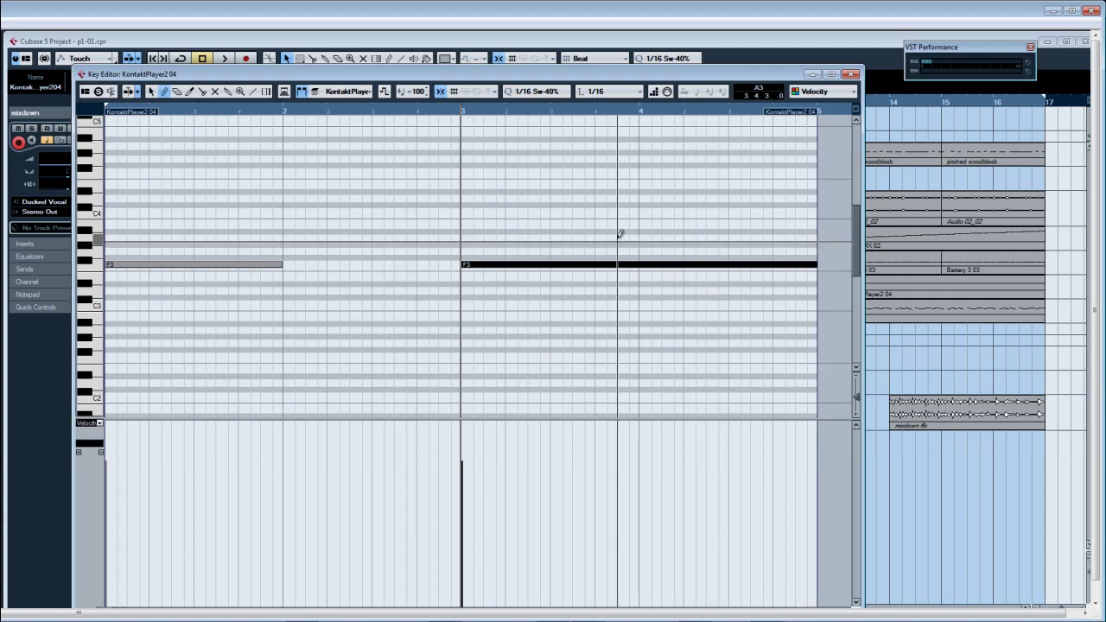
pyautogui.click(851, 76)
# Step: Mute the bar 2 piece of MIDI 05 and listen to the arrangement from bar 2 onward
pyautogui.rightClick(329, 332)
pyautogui.click(353, 337)
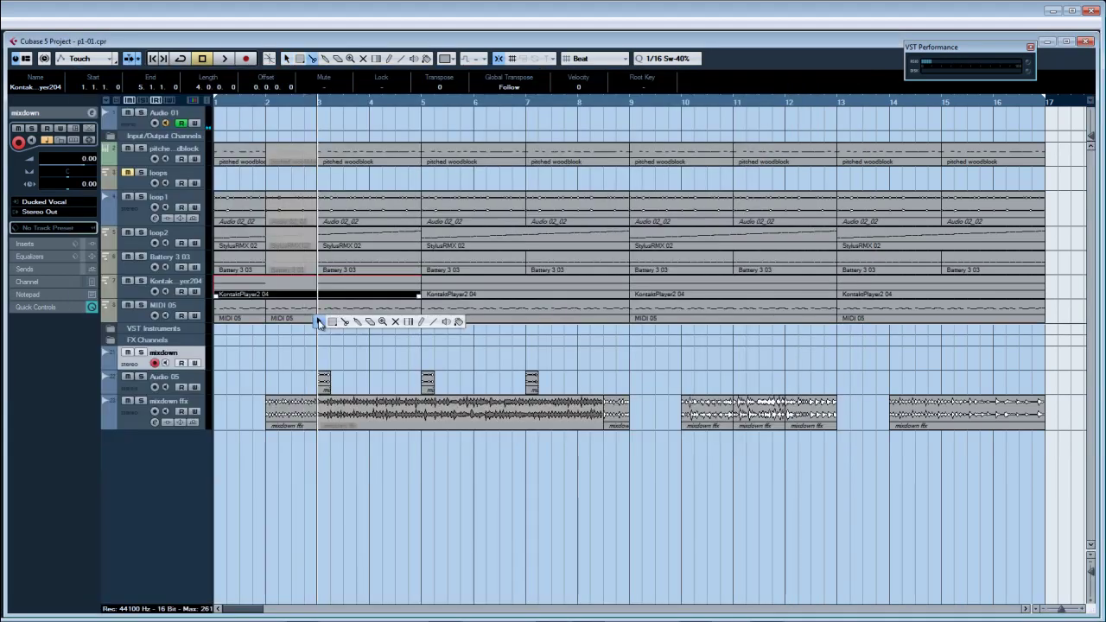
pyautogui.rightClick(327, 332)
pyautogui.click(404, 335)
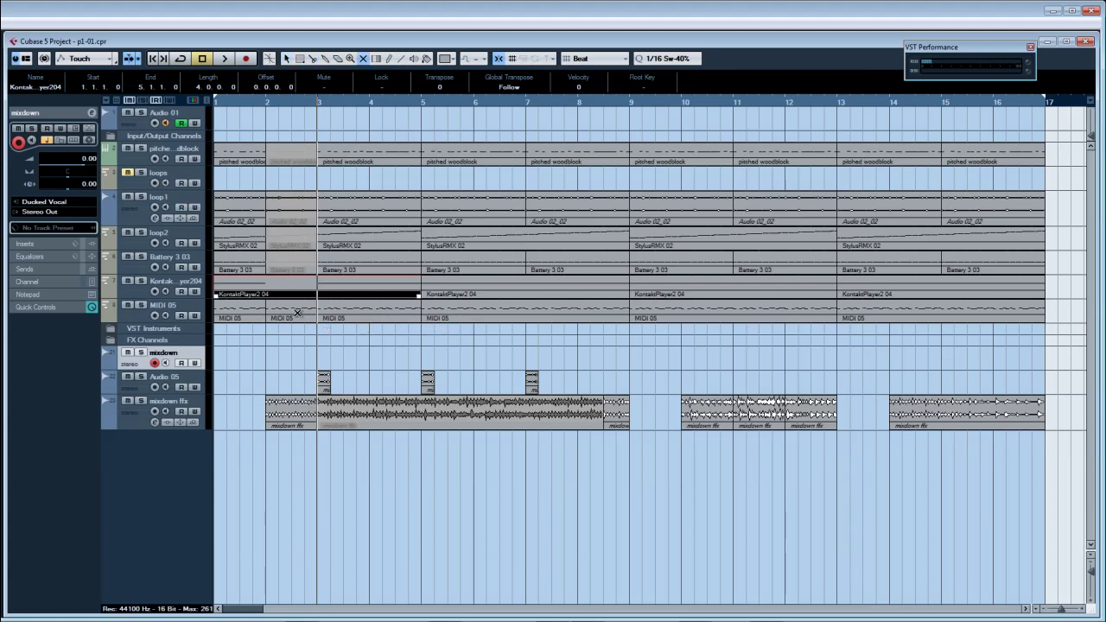
pyautogui.click(294, 313)
pyautogui.rightClick(296, 314)
pyautogui.click(296, 314)
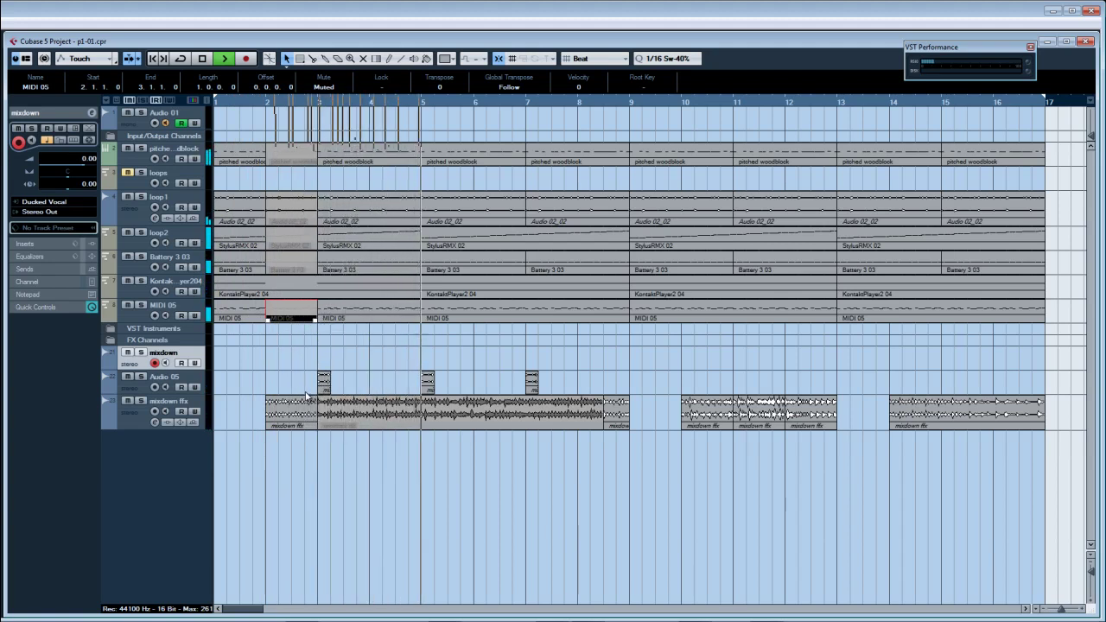
pyautogui.press('space')
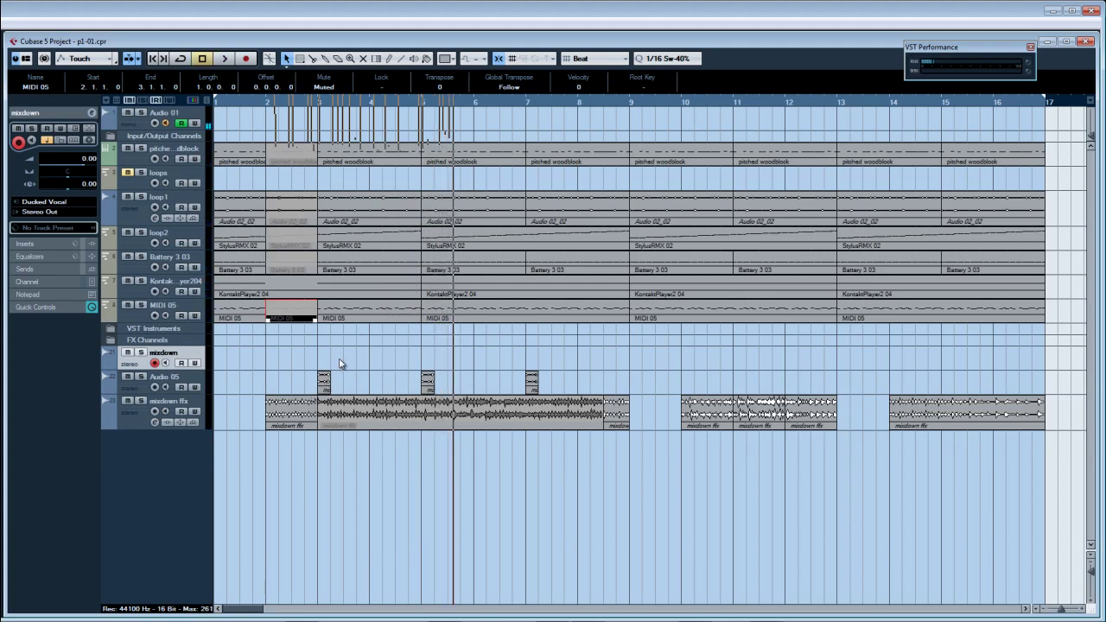
# Step: Split the MIDI 05 part at 3.2.1.0 and select the Audio 05 track
pyautogui.rightClick(329, 360)
pyautogui.click(354, 358)
pyautogui.click(331, 311)
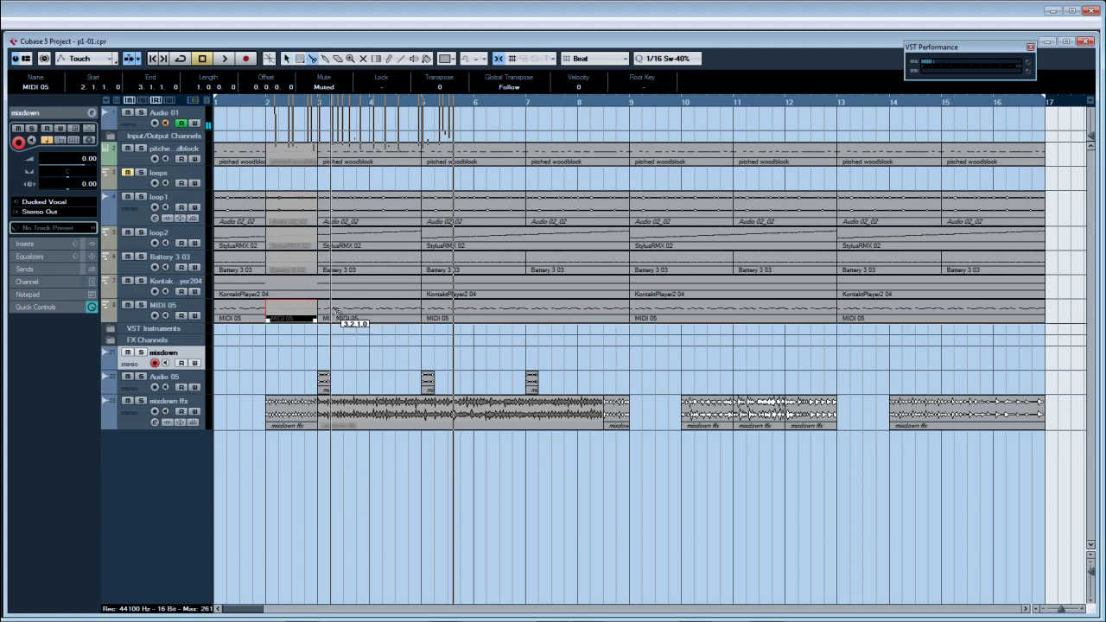
pyautogui.press('1')
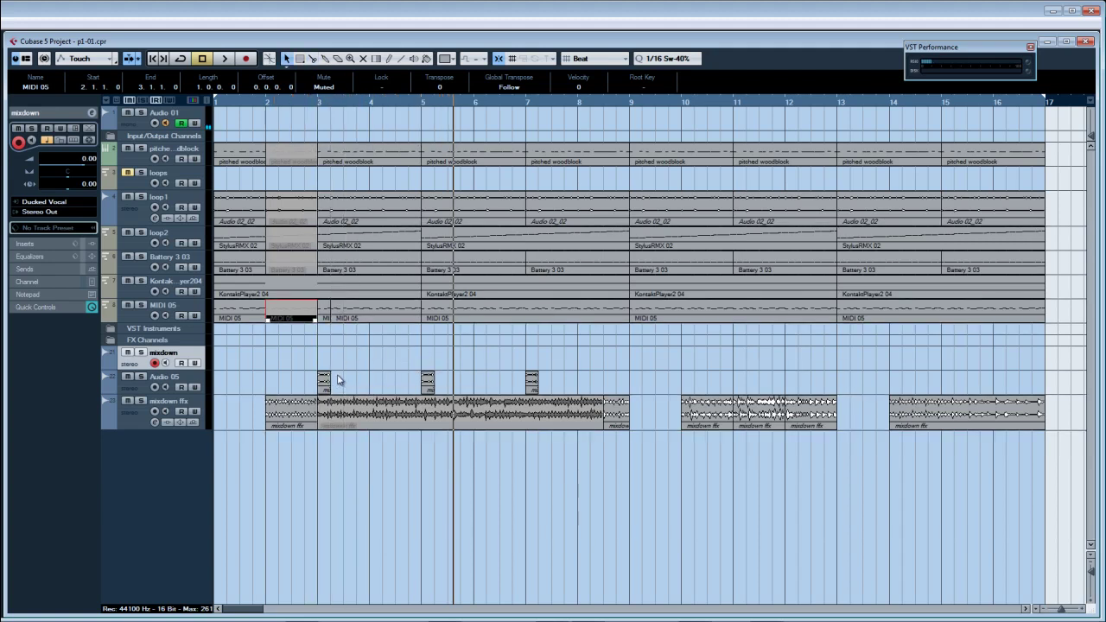
pyautogui.click(135, 393)
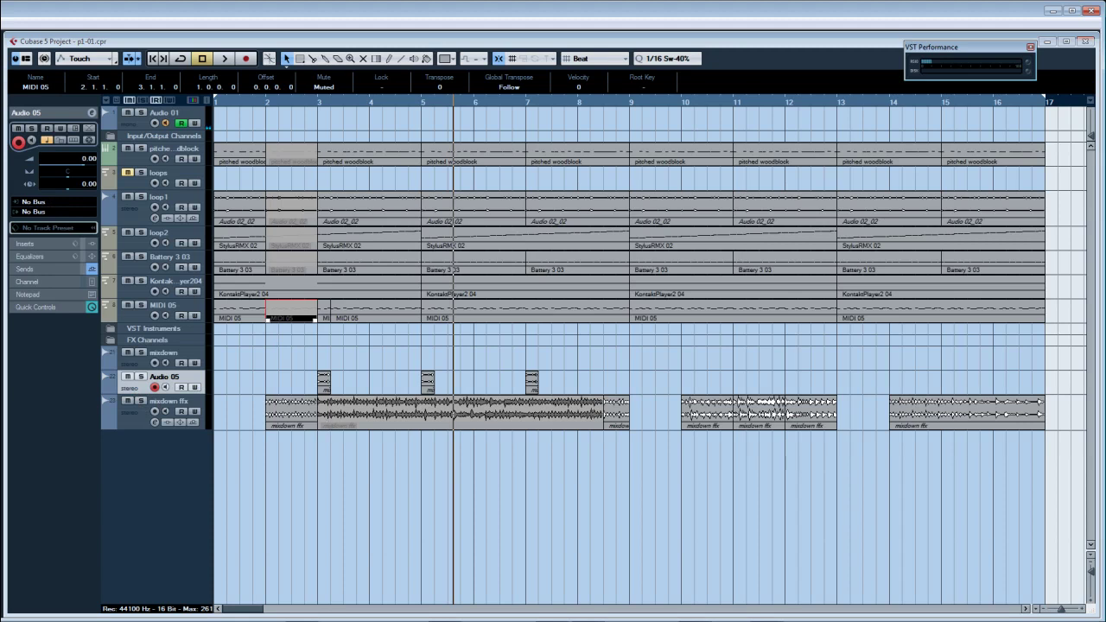
# Step: Make the second F3 note in the first KontaktPlayer2 04 part run from beat 2 of bar 3 to the part's end
pyautogui.rightClick(372, 265)
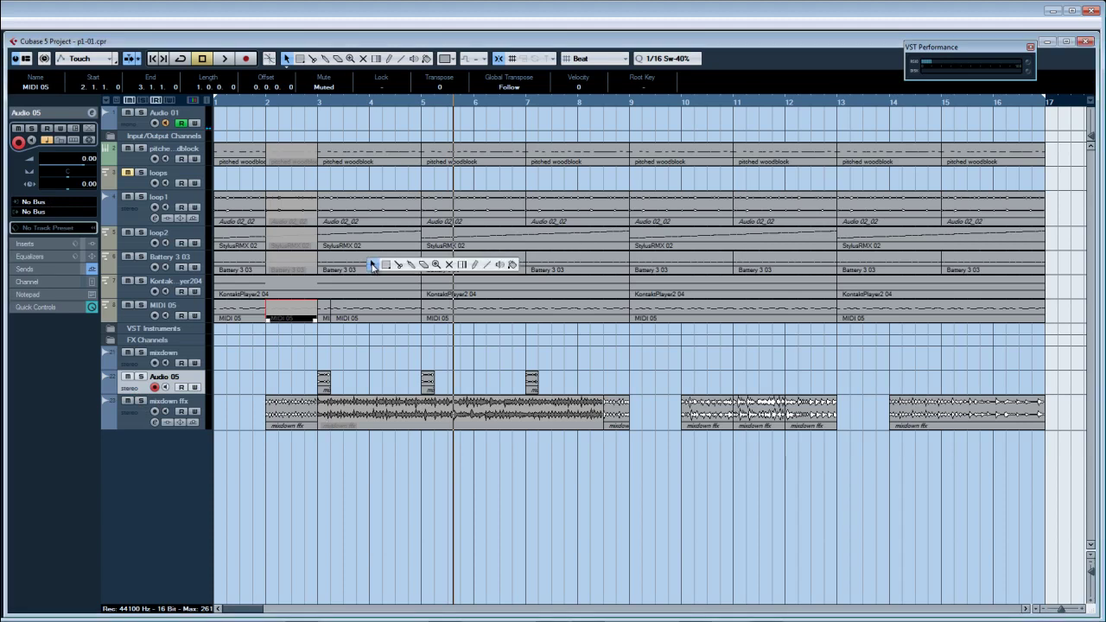
pyautogui.click(372, 266)
pyautogui.doubleClick(338, 289)
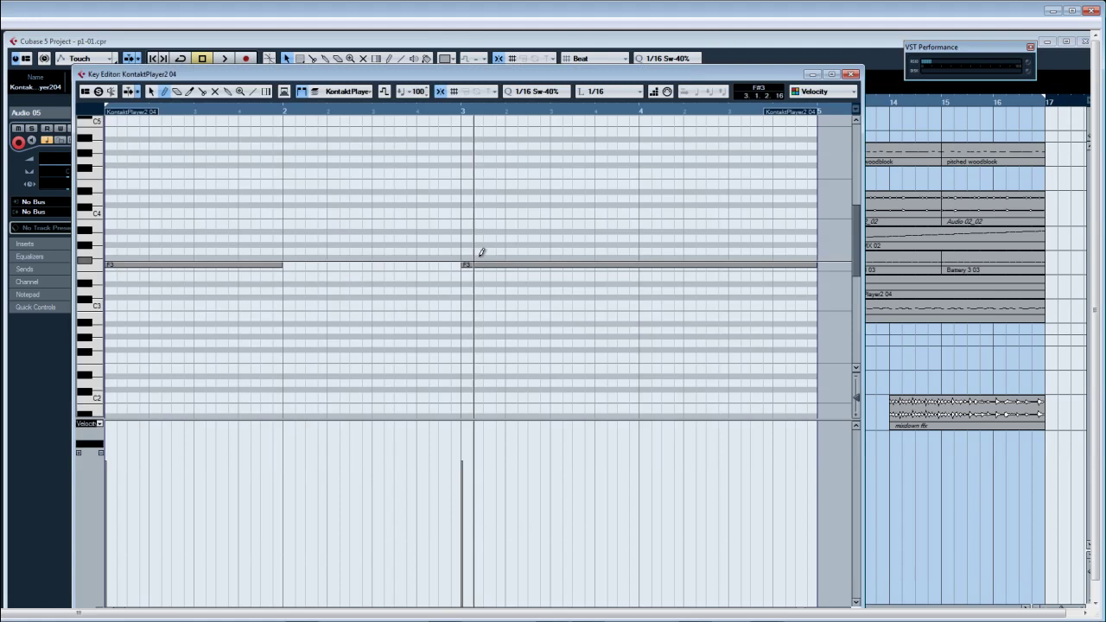
pyautogui.moveTo(498, 261)
pyautogui.mouseDown()
pyautogui.moveTo(518, 274)
pyautogui.moveTo(827, 279)
pyautogui.mouseUp()
pyautogui.press('1')
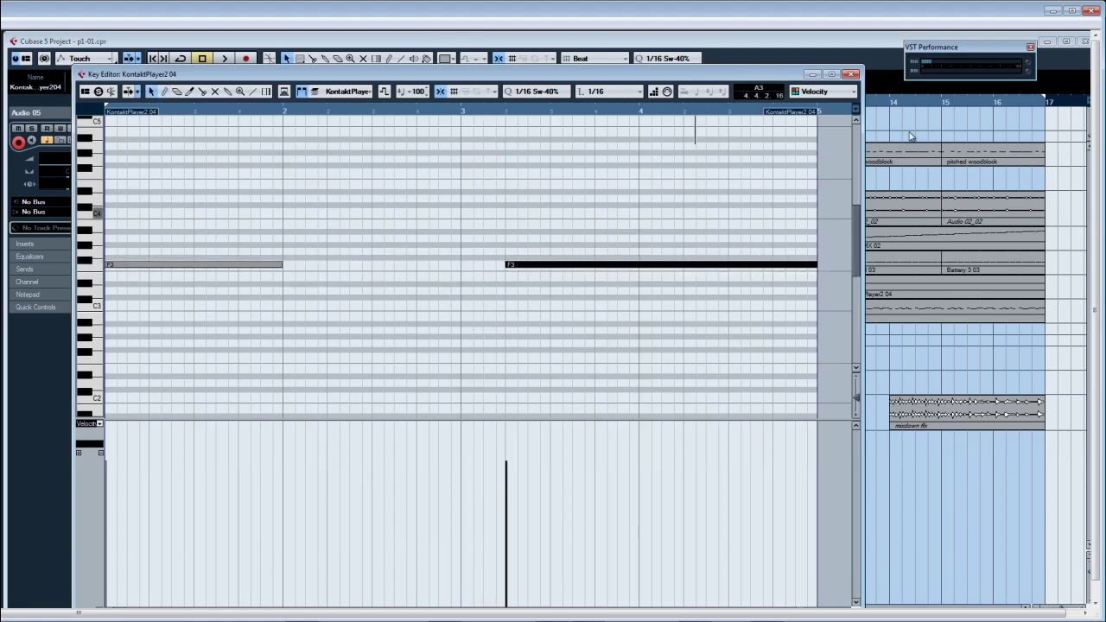
pyautogui.click(853, 74)
# Step: Split the Battery 3 03, StylusRMX 02, Audio 02_02 and pitched woodblock parts at beat 2 of bar 3
pyautogui.rightClick(322, 245)
pyautogui.click(330, 256)
pyautogui.click(331, 246)
pyautogui.click(330, 218)
pyautogui.click(330, 161)
# Step: Mute the one-beat pieces at bar 3 on the pitched woodblock, loop1, loop2, Battery 3 03 and MIDI 05 tracks
pyautogui.rightClick(351, 170)
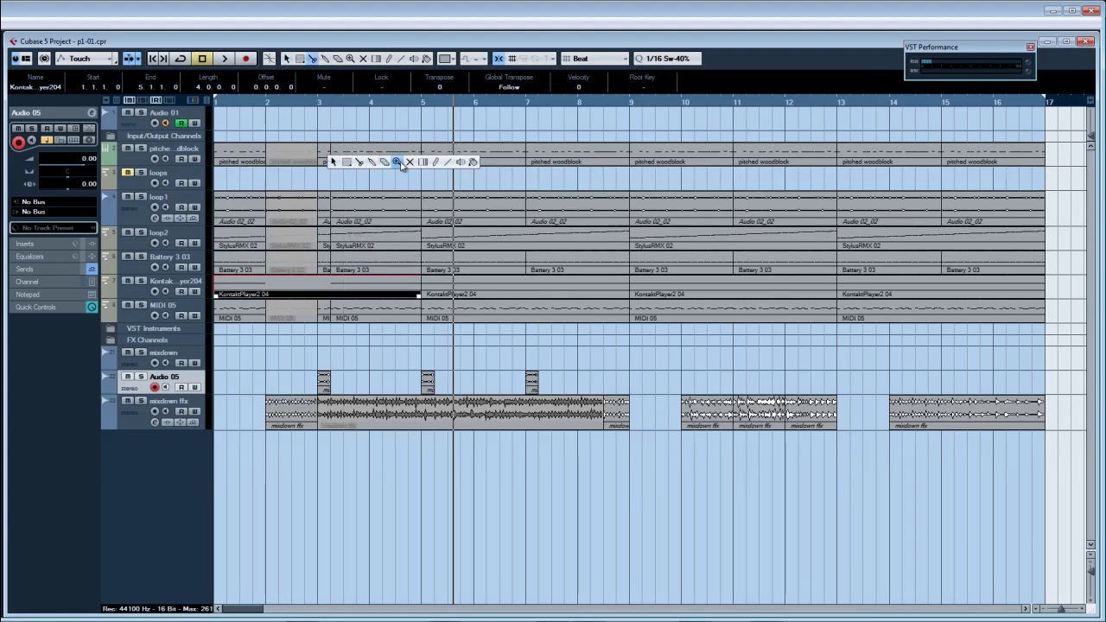
pyautogui.click(410, 163)
pyautogui.click(324, 161)
pyautogui.click(325, 218)
pyautogui.click(324, 246)
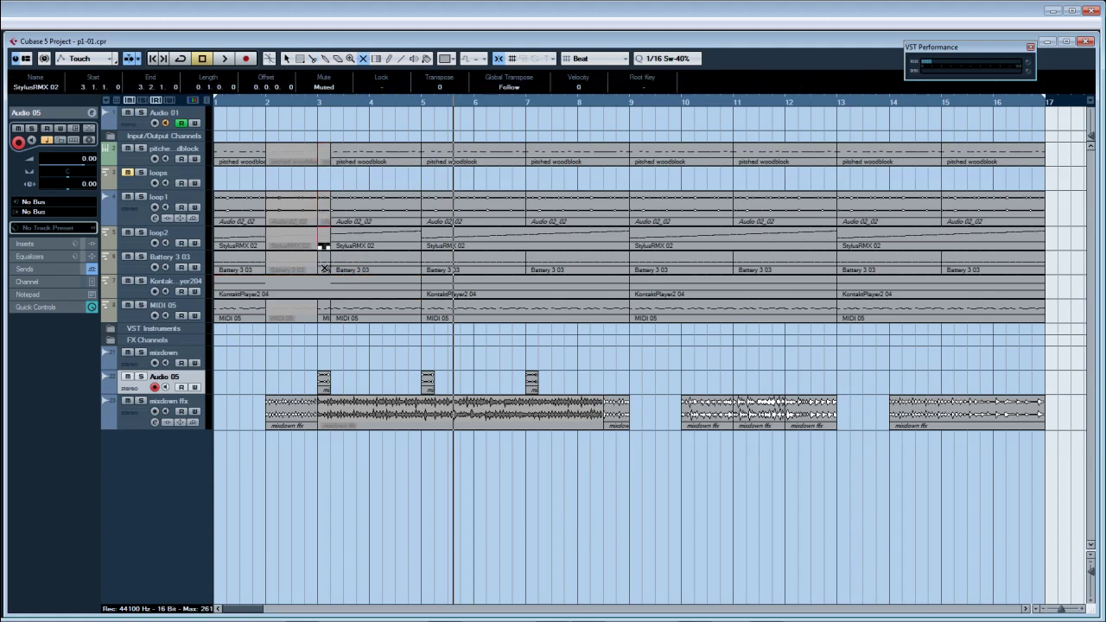
# Step: Play the arrangement from the start and delete the Audio 05 clips at bars 5 and 7
pyautogui.press('Home')
pyautogui.press('space')
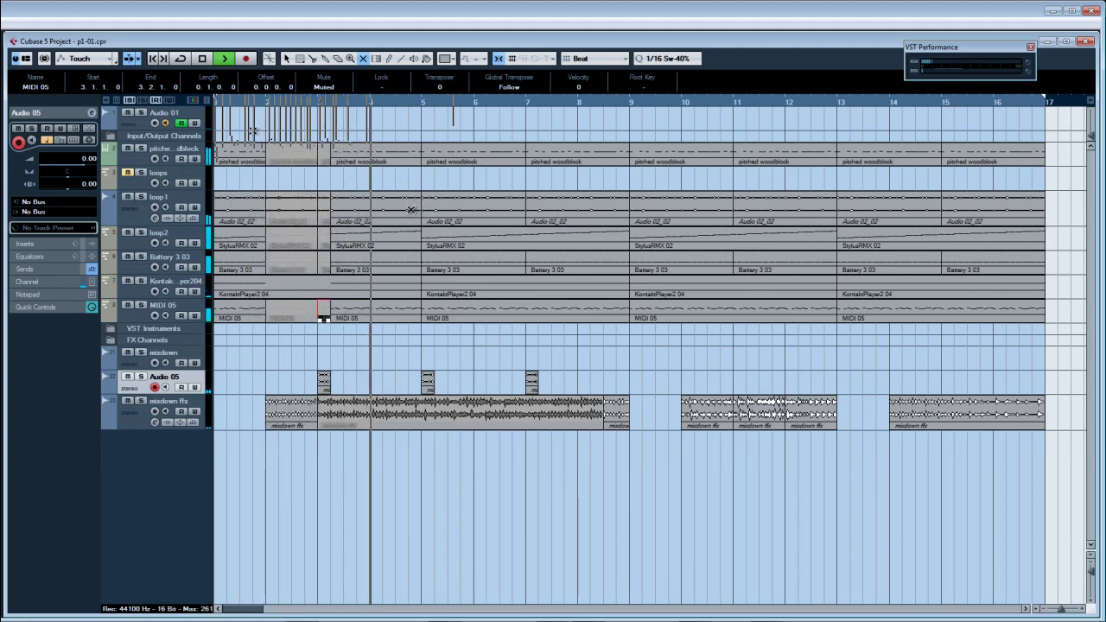
pyautogui.rightClick(411, 210)
pyautogui.click(411, 209)
pyautogui.press('space')
pyautogui.click(427, 381)
pyautogui.press('Delete')
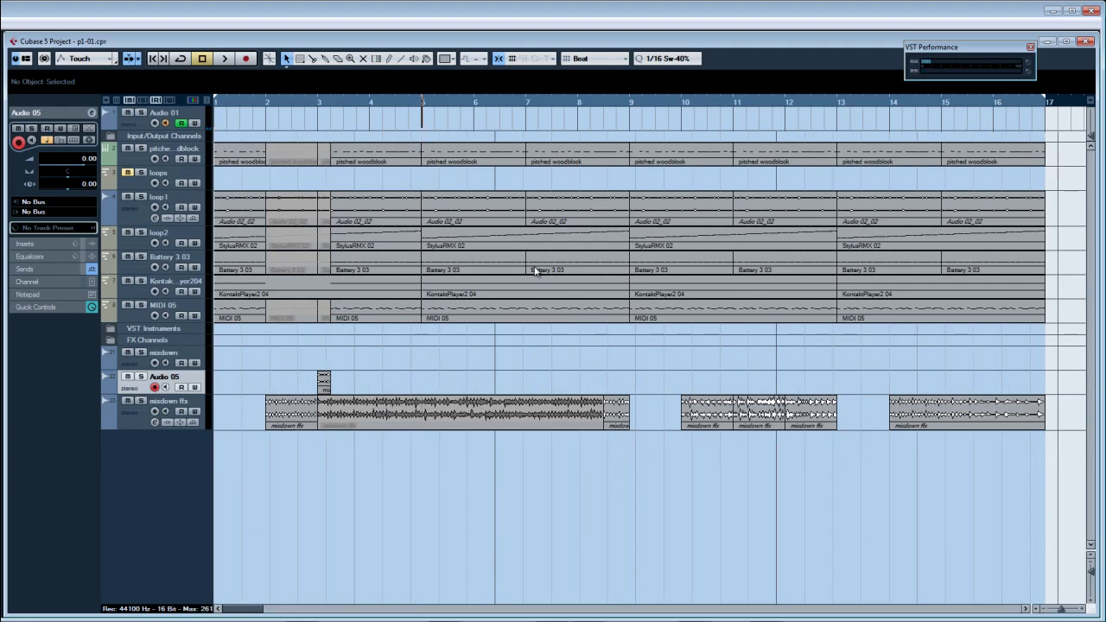
# Step: Try resizing the short mixdown ffx clip before bar 9, and switch the ruler's time format from seconds to Bars+Beats
pyautogui.click(563, 269)
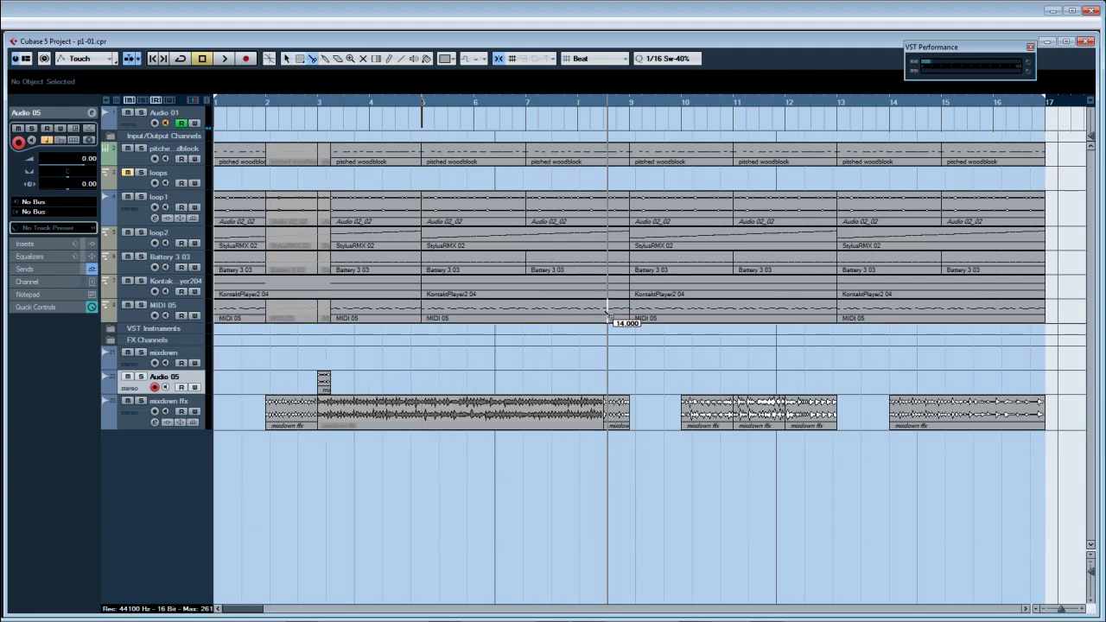
pyautogui.rightClick(615, 358)
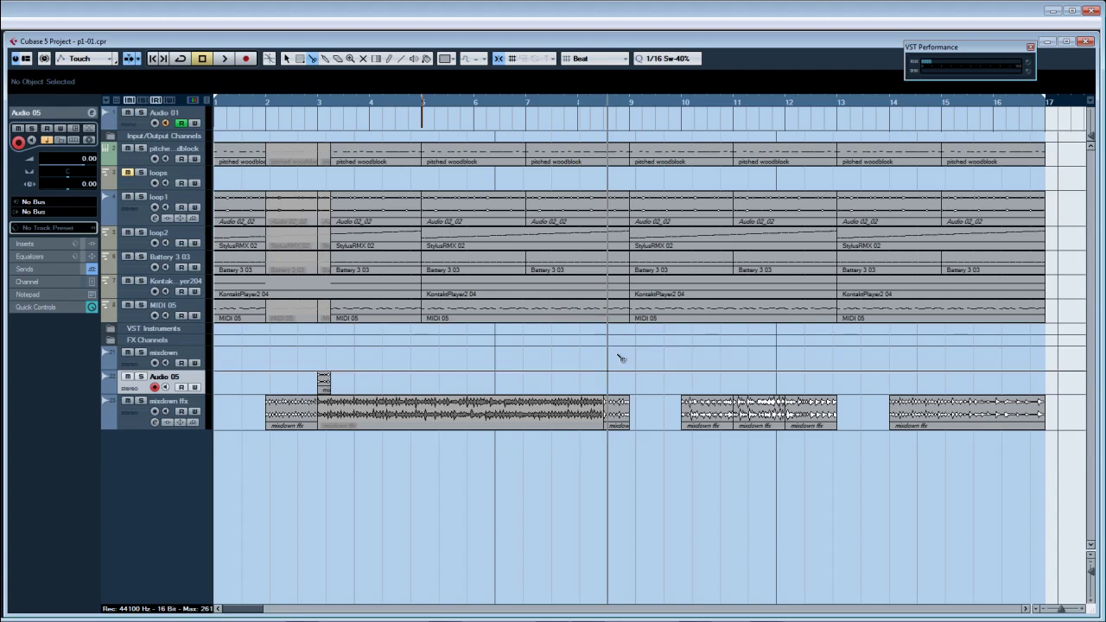
pyautogui.click(619, 358)
pyautogui.click(617, 415)
pyautogui.moveTo(626, 421)
pyautogui.mouseDown()
pyautogui.moveTo(612, 420)
pyautogui.moveTo(637, 421)
pyautogui.mouseUp()
pyautogui.press('.')
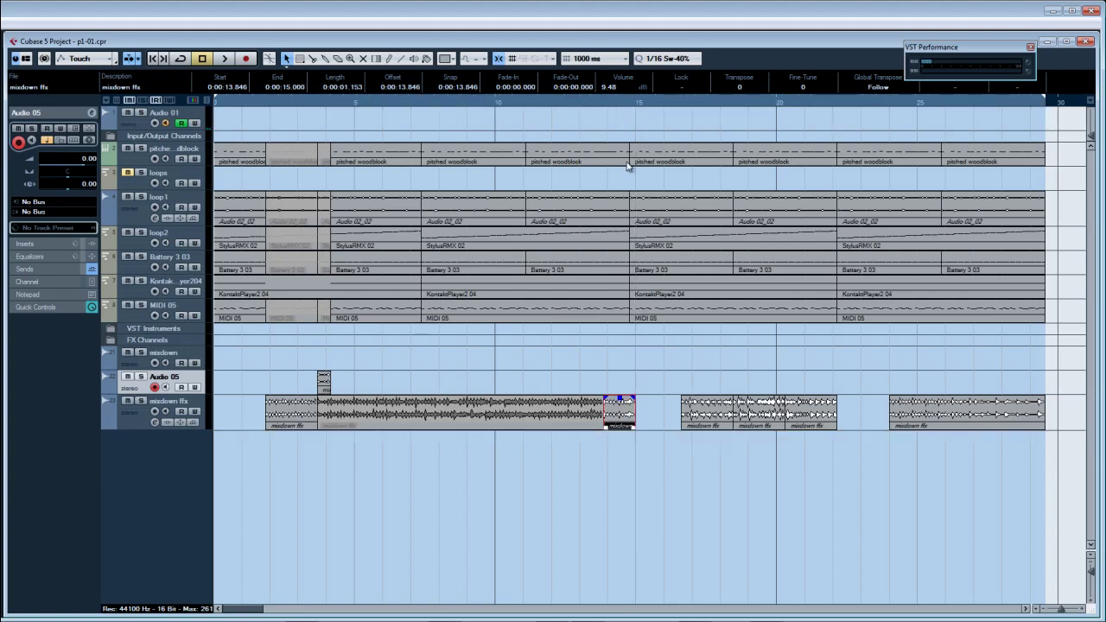
pyautogui.rightClick(513, 103)
pyautogui.click(534, 107)
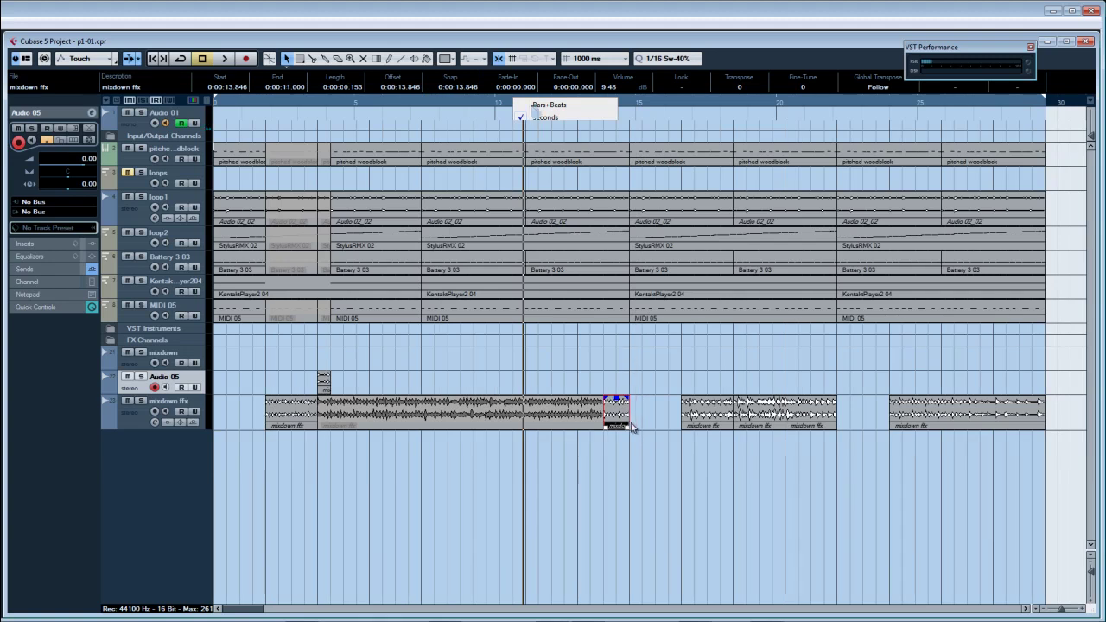
# Step: Split the MIDI 05, Battery 3 03, StylusRMX 02, Audio 02_02 and pitched woodblock parts at beat 3 of bar 8
pyautogui.rightClick(588, 235)
pyautogui.click(614, 231)
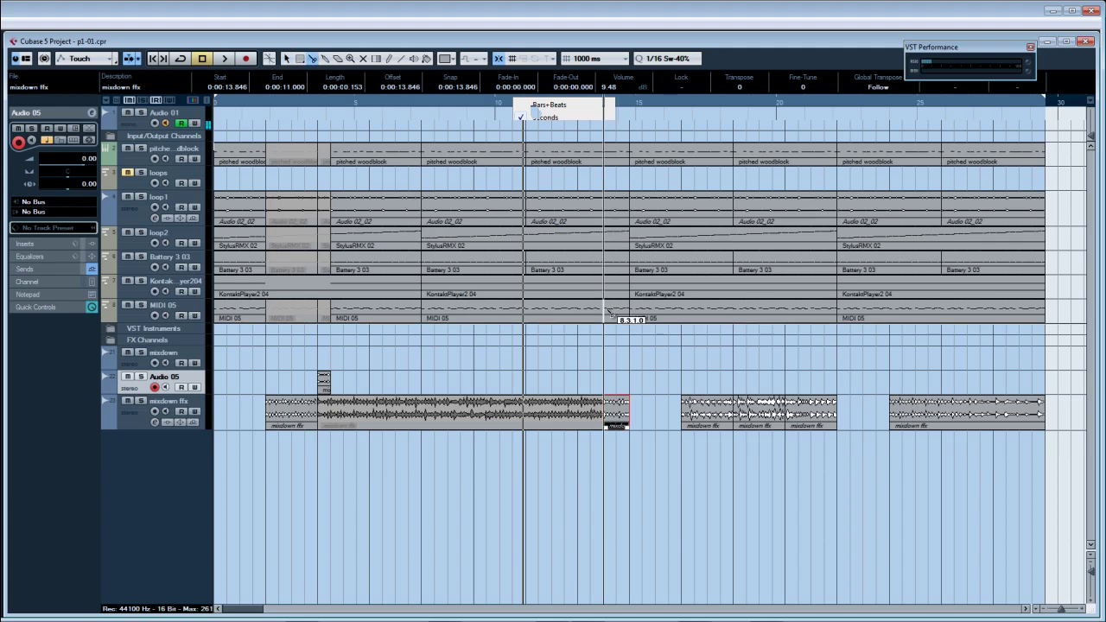
pyautogui.click(604, 257)
pyautogui.click(605, 234)
pyautogui.click(604, 204)
# Step: Mute the two-beat pieces before bar 9 on the pitched woodblock, loop1, loop2 and Battery 3 03 tracks
pyautogui.rightClick(605, 165)
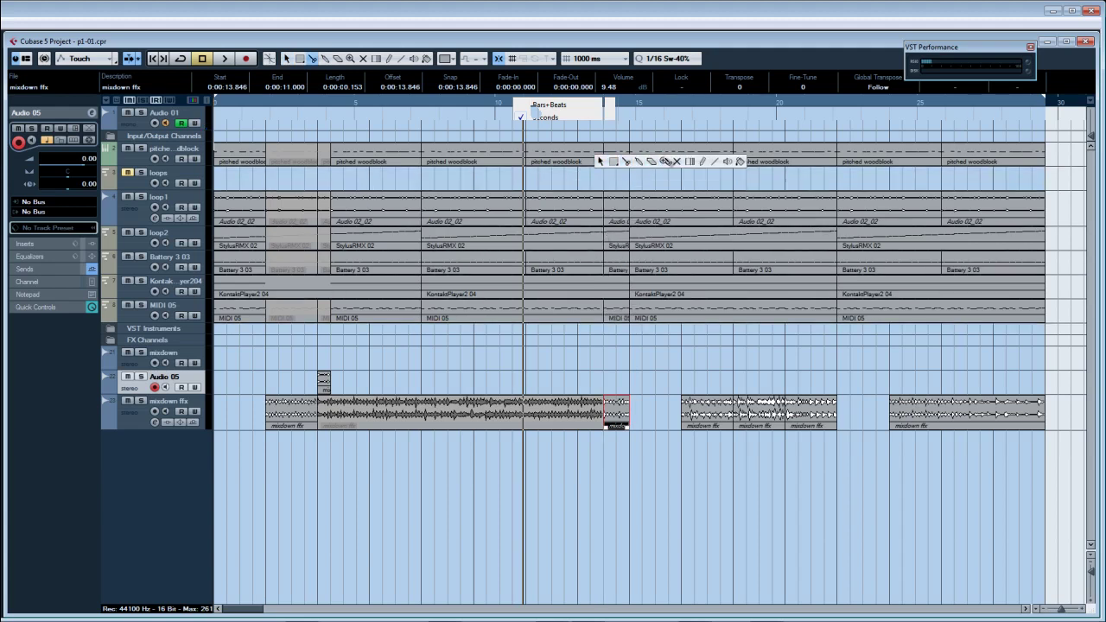
pyautogui.click(677, 162)
pyautogui.click(617, 159)
pyautogui.click(617, 218)
pyautogui.click(618, 239)
pyautogui.click(616, 266)
pyautogui.rightClick(616, 278)
pyautogui.click(617, 278)
# Step: Shorten the F3 note in the second KontaktPlayer2 04 part to end at beat 3 of bar 8
pyautogui.doubleClick(612, 294)
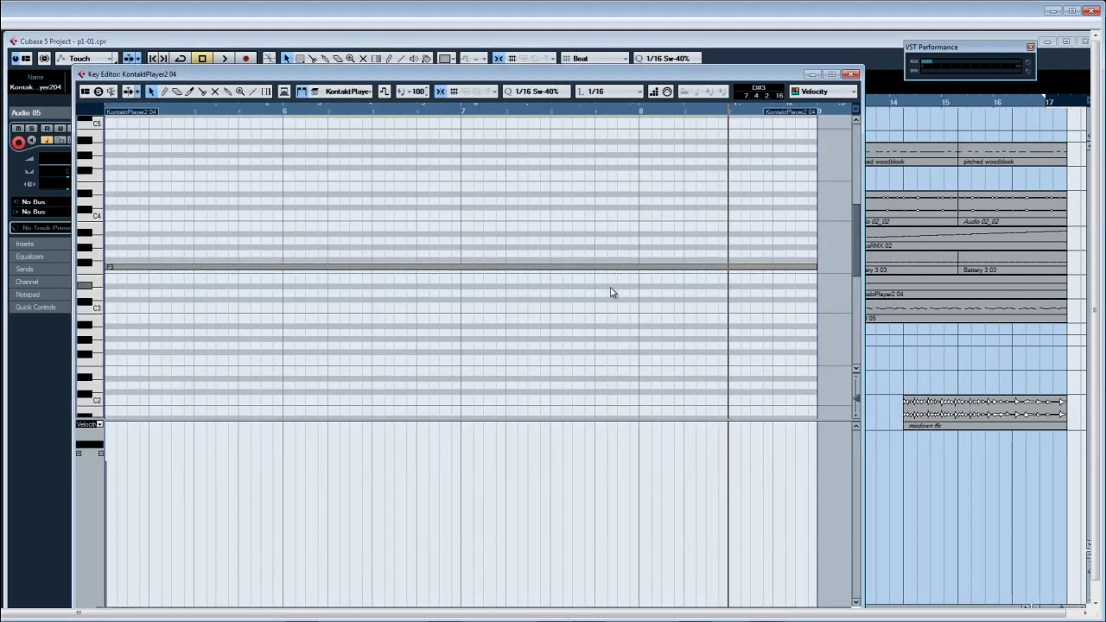
pyautogui.moveTo(813, 268); pyautogui.dragTo(729, 268)
pyautogui.click(851, 74)
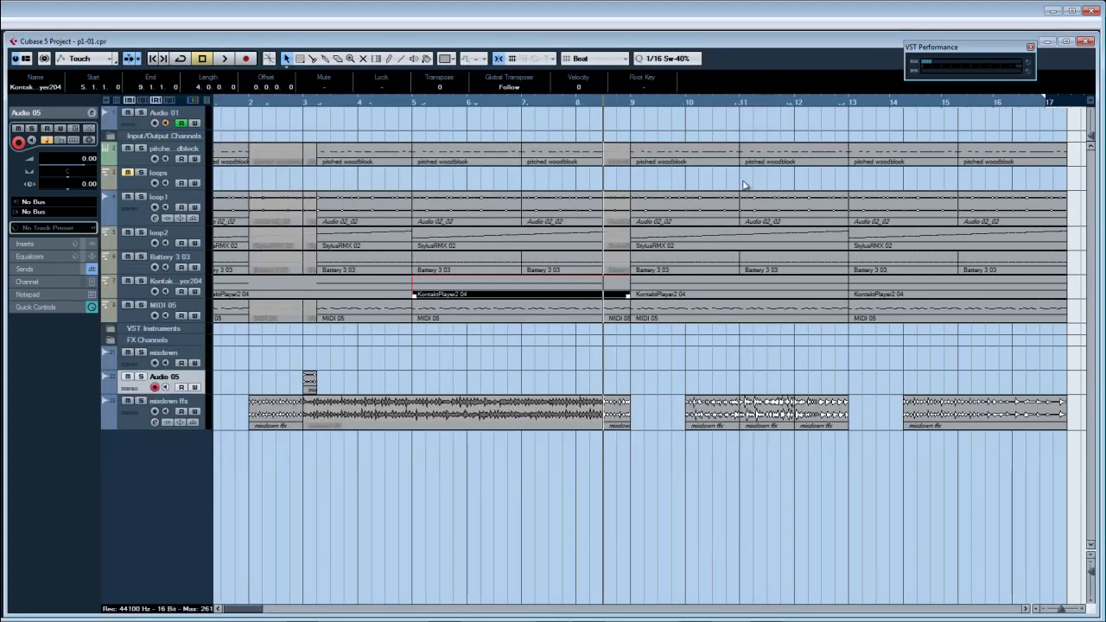
# Step: Play the arrangement from the start, and audition the mixdown ffx track soloed from just before bar 10
pyautogui.press('Home')
pyautogui.press('space')
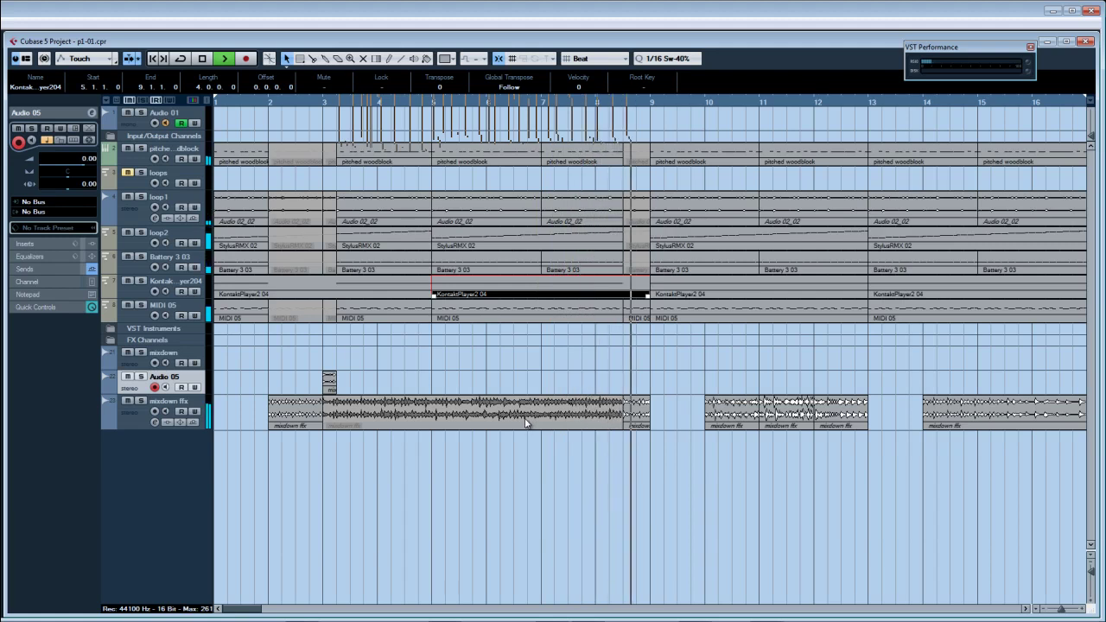
pyautogui.press('space')
pyautogui.rightClick(677, 369)
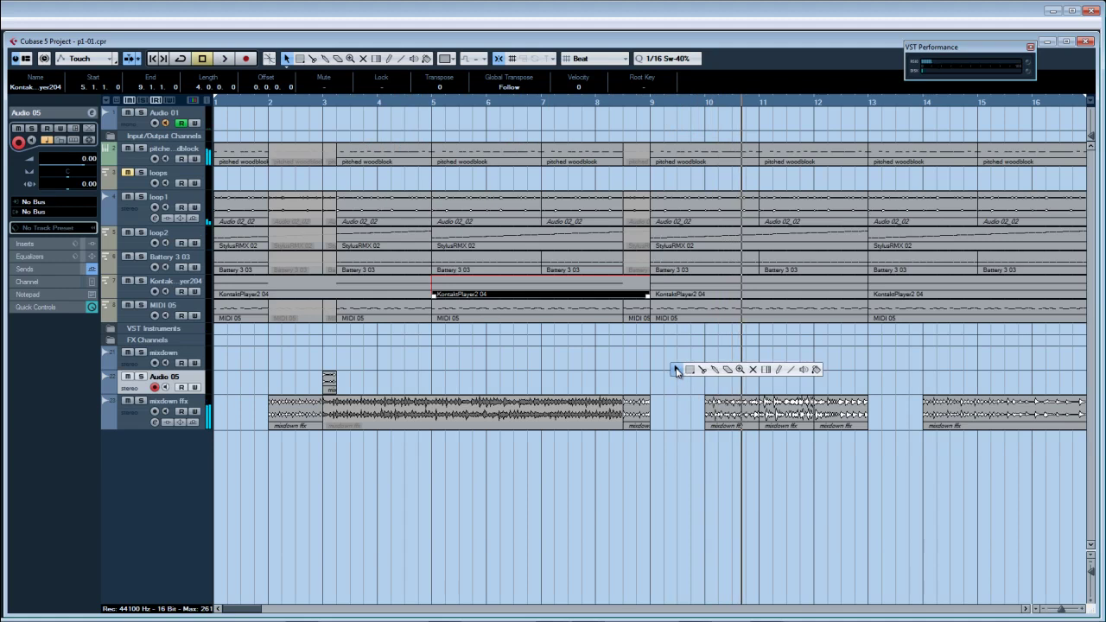
pyautogui.click(705, 372)
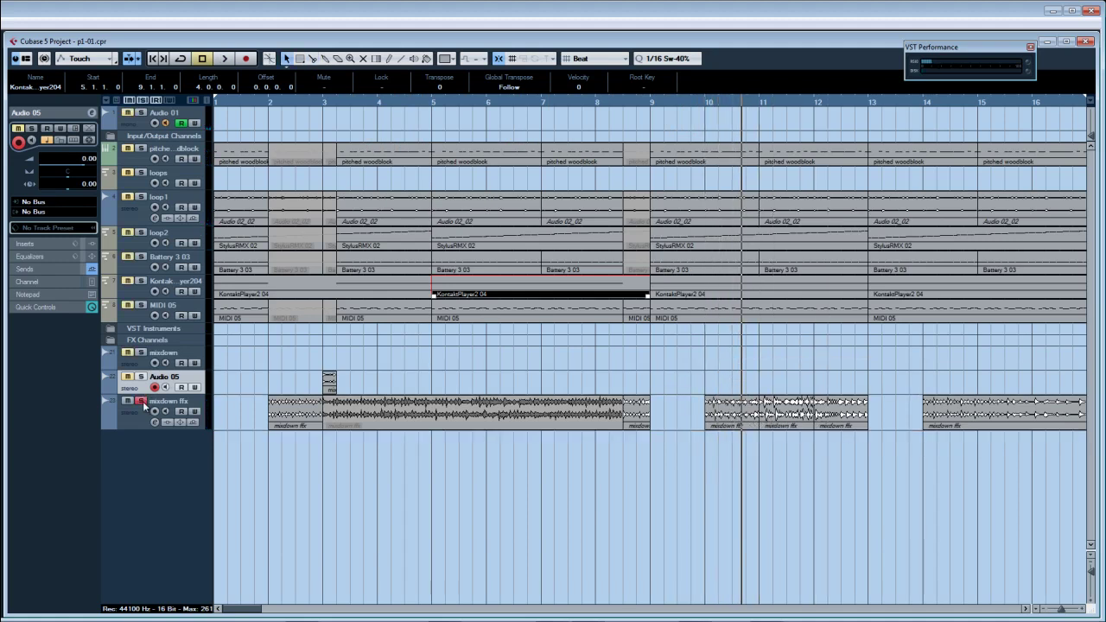
pyautogui.doubleClick(695, 103)
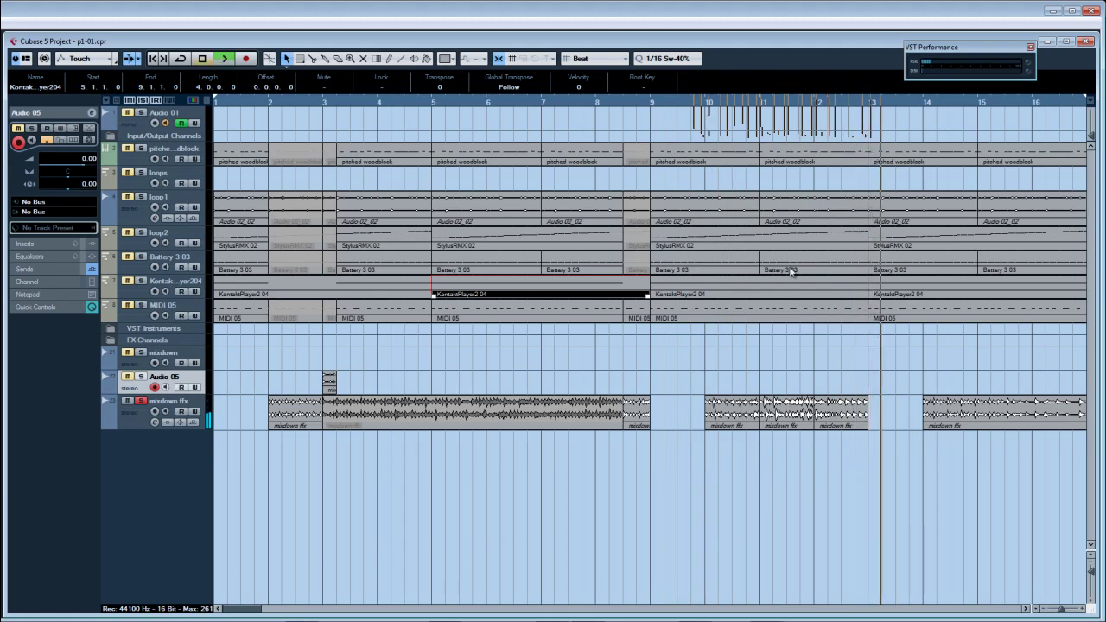
pyautogui.press('space')
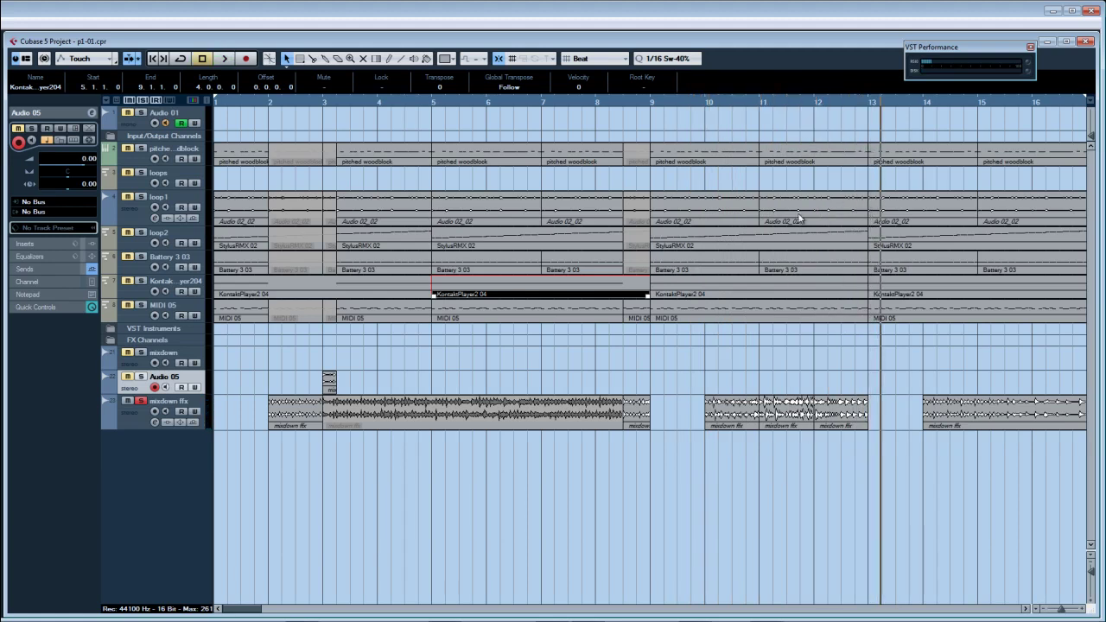
# Step: Split the MIDI 05, Battery 3 03, StylusRMX 02, Audio 02_02 and pitched woodblock parts at bar 12
pyautogui.press('g')
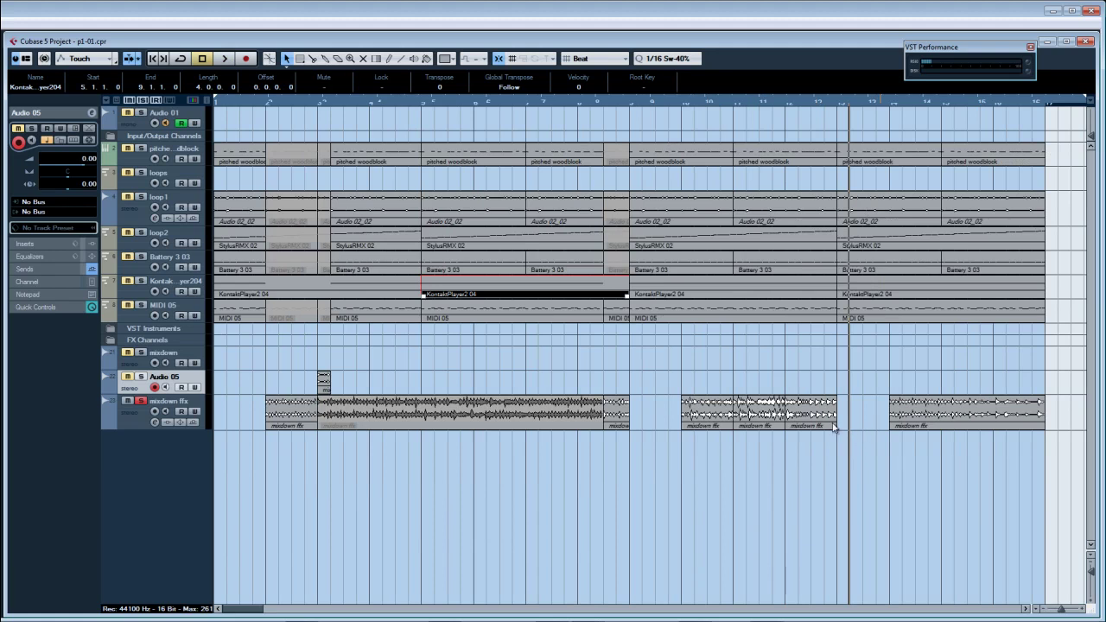
pyautogui.rightClick(795, 342)
pyautogui.click(820, 342)
pyautogui.click(786, 316)
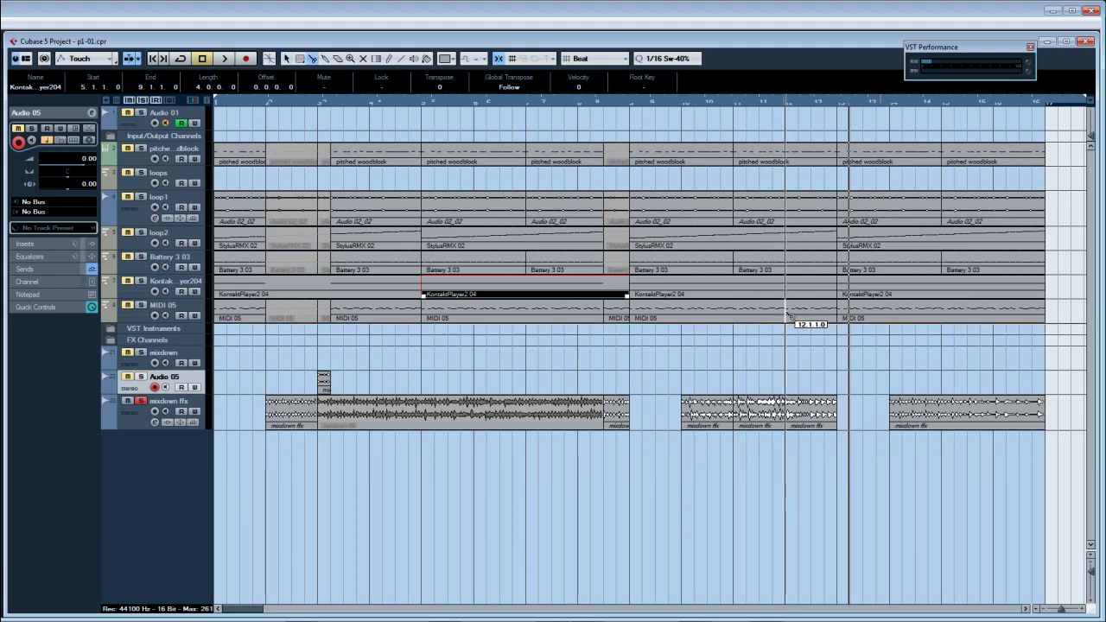
pyautogui.click(791, 244)
pyautogui.click(804, 212)
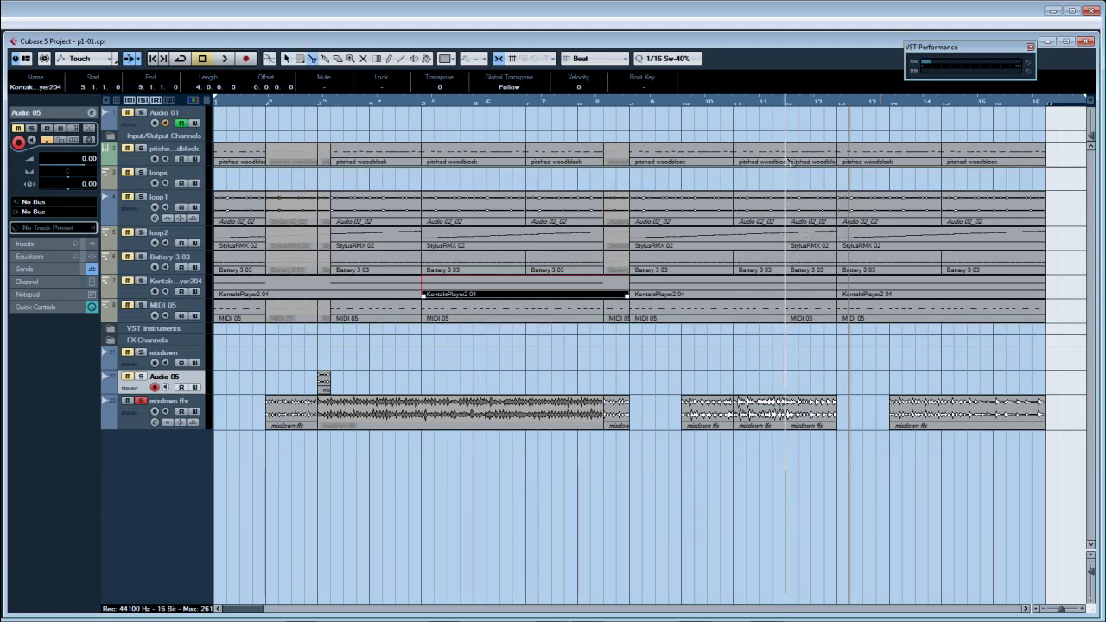
# Step: Mute the one-bar pieces at bar 12 on the pitched woodblock, loop1, loop2, Battery 3 03 and MIDI 05 tracks
pyautogui.rightClick(791, 161)
pyautogui.click(863, 161)
pyautogui.click(811, 157)
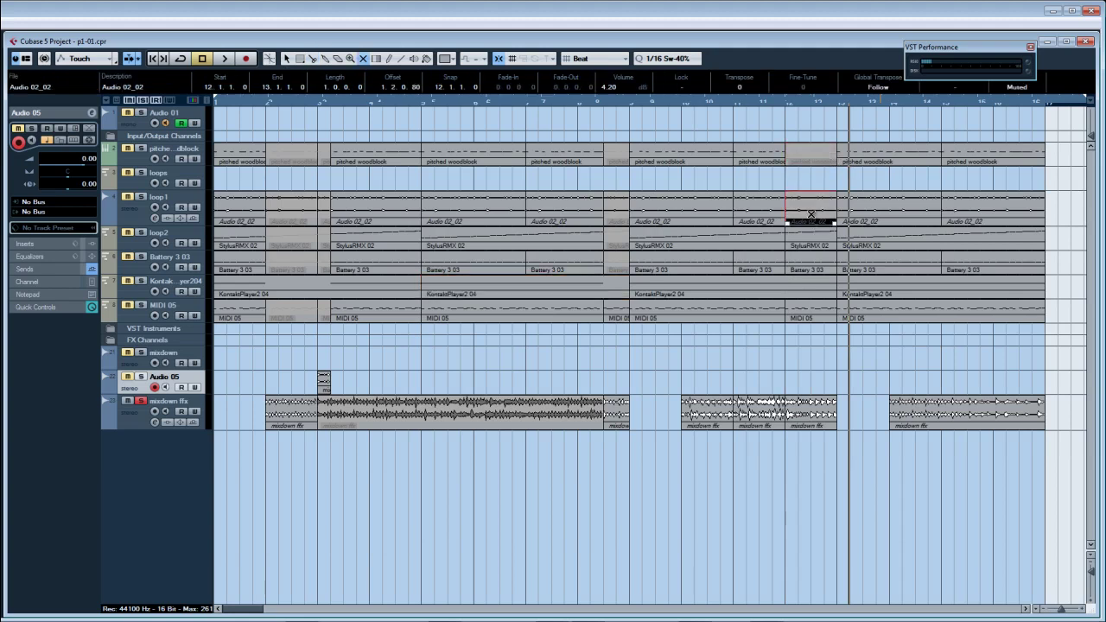
pyautogui.click(811, 217)
pyautogui.click(811, 246)
pyautogui.press('1')
# Step: Shorten the F3 note in the third KontaktPlayer2 04 part to end at bar 12
pyautogui.click(788, 126)
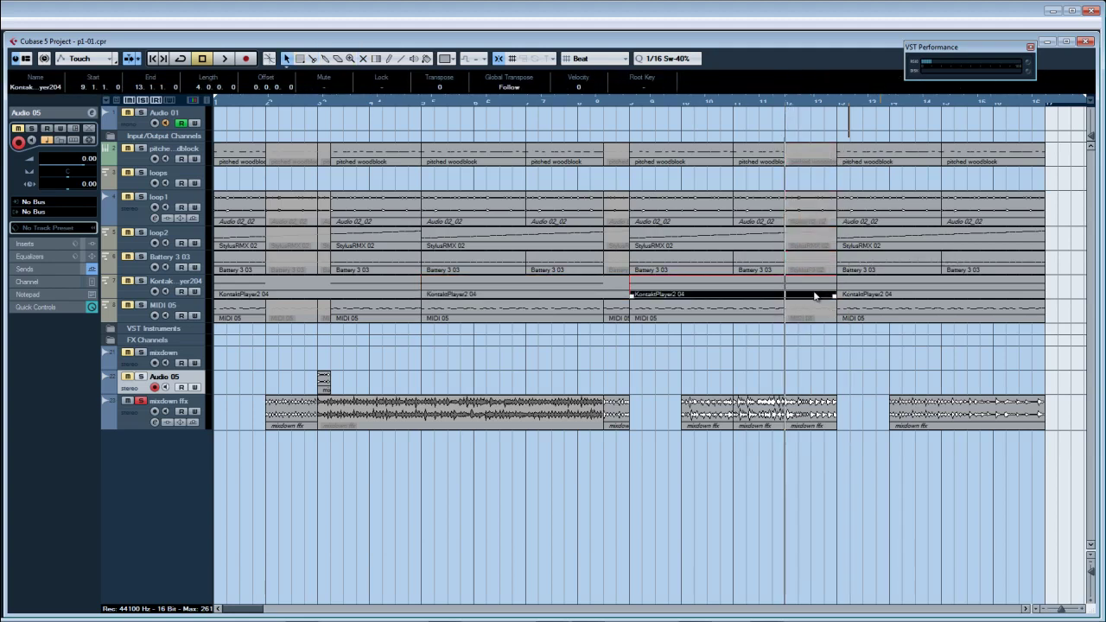
pyautogui.doubleClick(815, 297)
pyautogui.moveTo(820, 271); pyautogui.dragTo(639, 271)
pyautogui.click(852, 75)
# Step: Mute the one-bar mixdown ffx clips at bars 10 and 11
pyautogui.rightClick(721, 468)
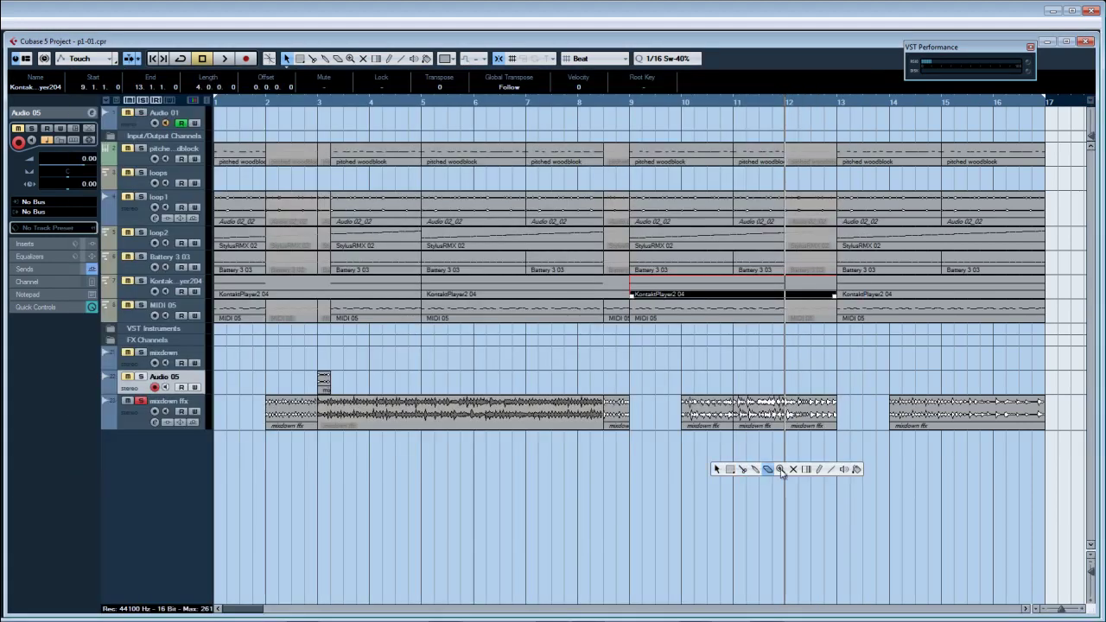
pyautogui.click(792, 470)
pyautogui.moveTo(703, 449); pyautogui.dragTo(750, 413)
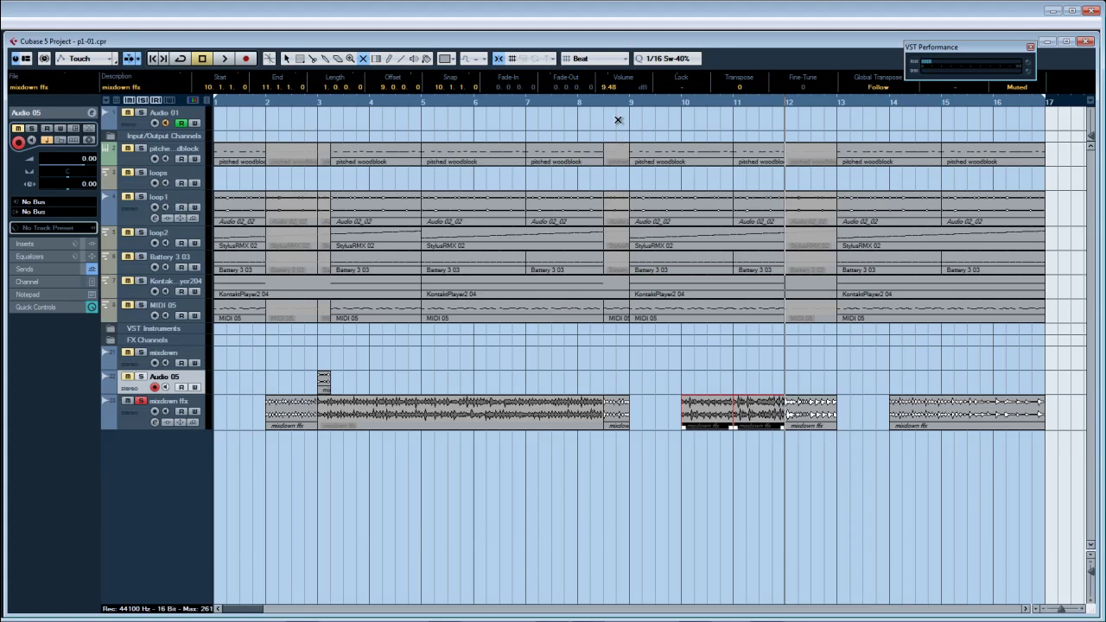
# Step: Play the arrangement from bar 7 with the mixdown ffx track's solo turned off
pyautogui.doubleClick(595, 105)
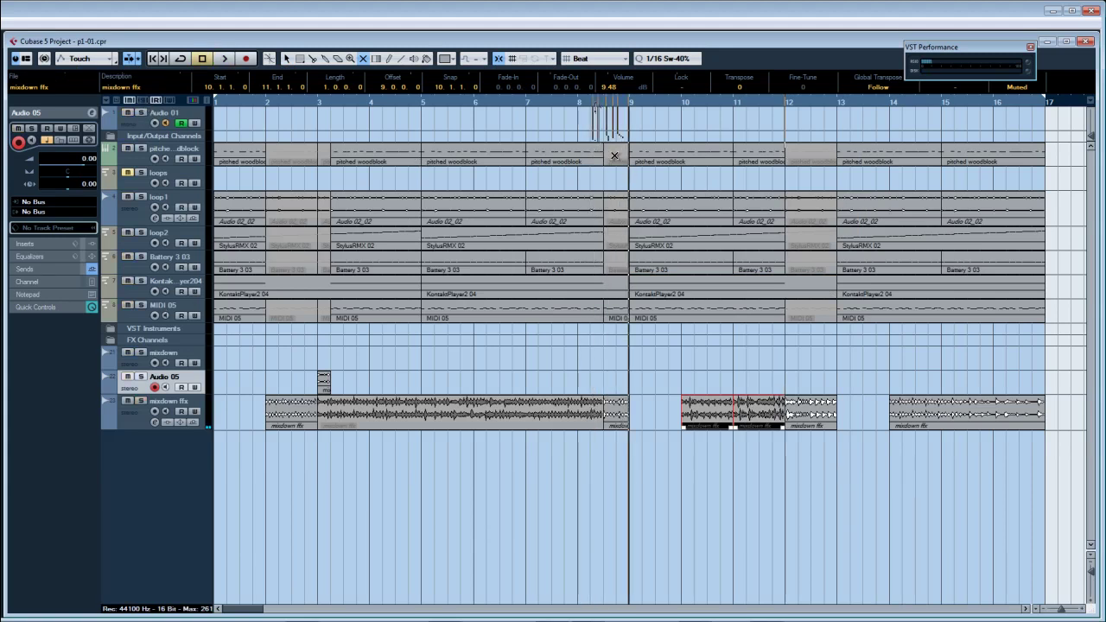
pyautogui.doubleClick(547, 106)
pyautogui.press('g')
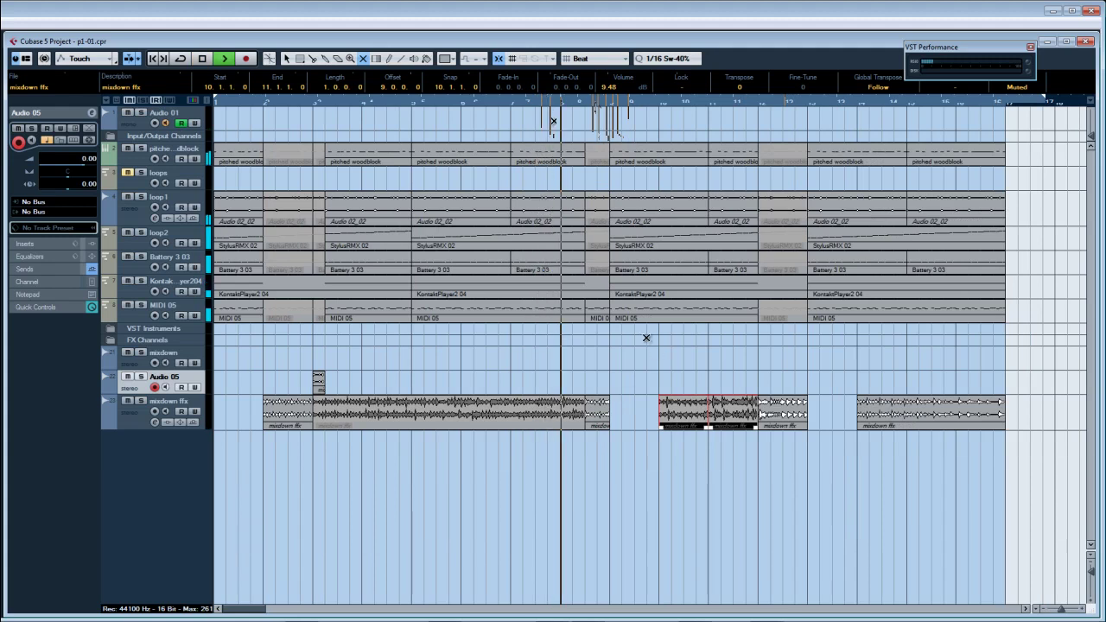
pyautogui.rightClick(644, 336)
pyautogui.click(644, 333)
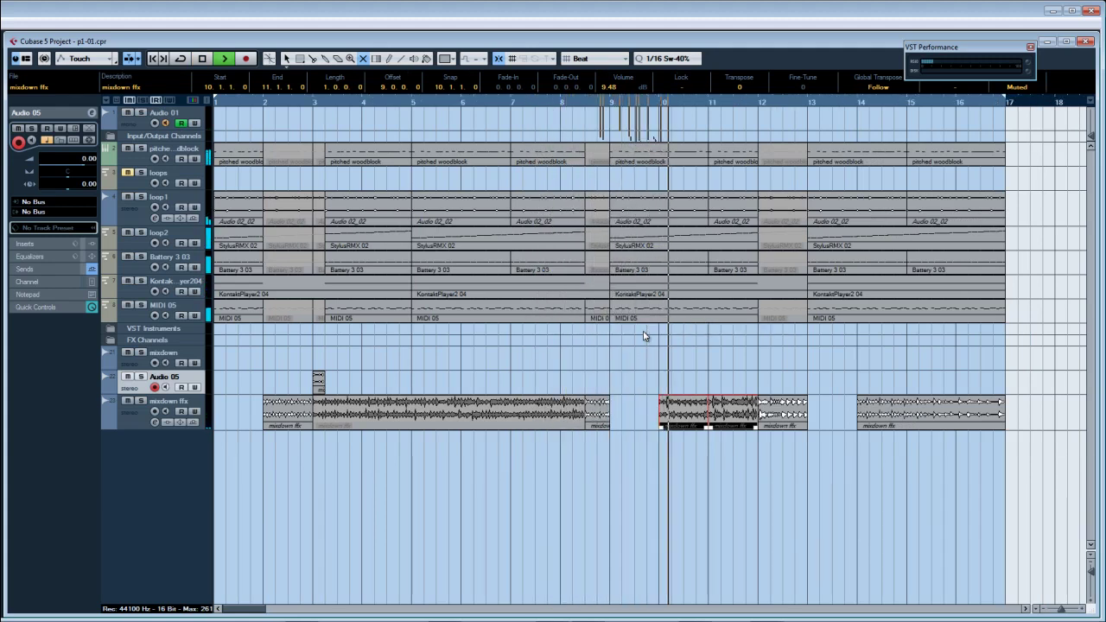
# Step: Split the MIDI 05, Battery 3 03, StylusRMX 02, Audio 02_02 and pitched woodblock parts at bar 14
pyautogui.rightClick(835, 349)
pyautogui.click(866, 349)
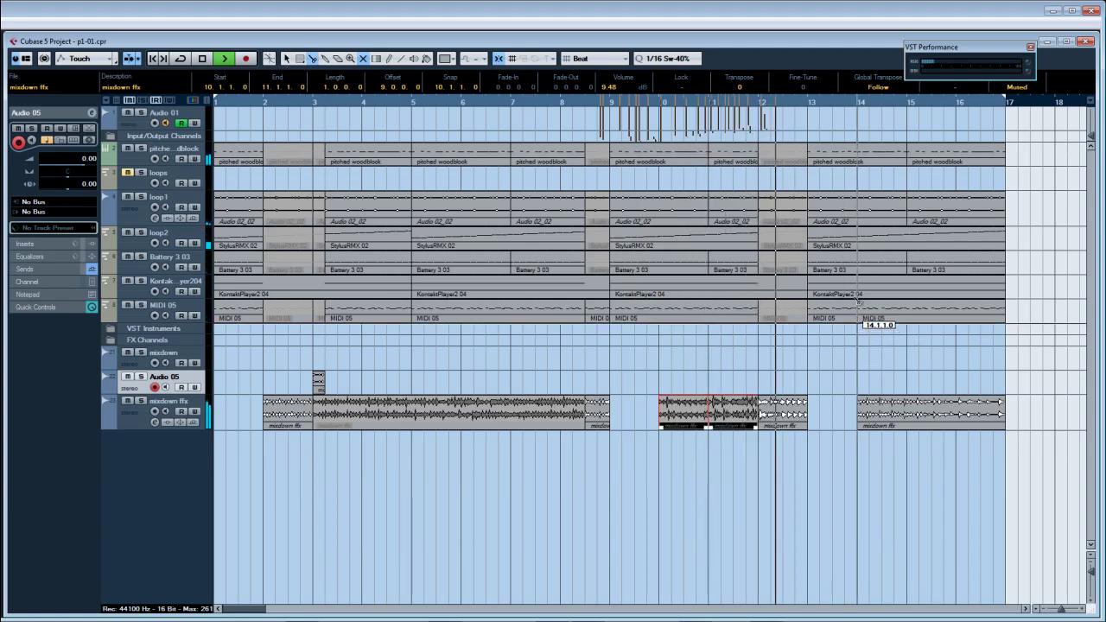
pyautogui.click(857, 263)
pyautogui.click(858, 231)
pyautogui.click(859, 201)
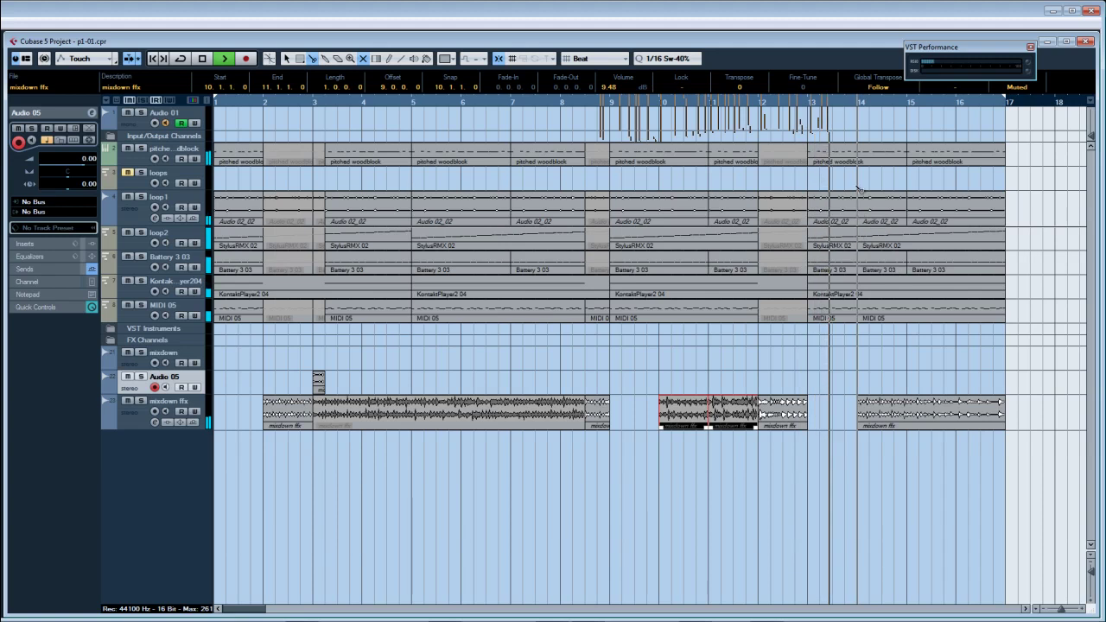
pyautogui.click(857, 154)
# Step: Mute all parts from bar 14 to bar 17 on the pitched woodblock, loop1, loop2, Battery 3 03 and MIDI 05 tracks
pyautogui.rightClick(852, 269)
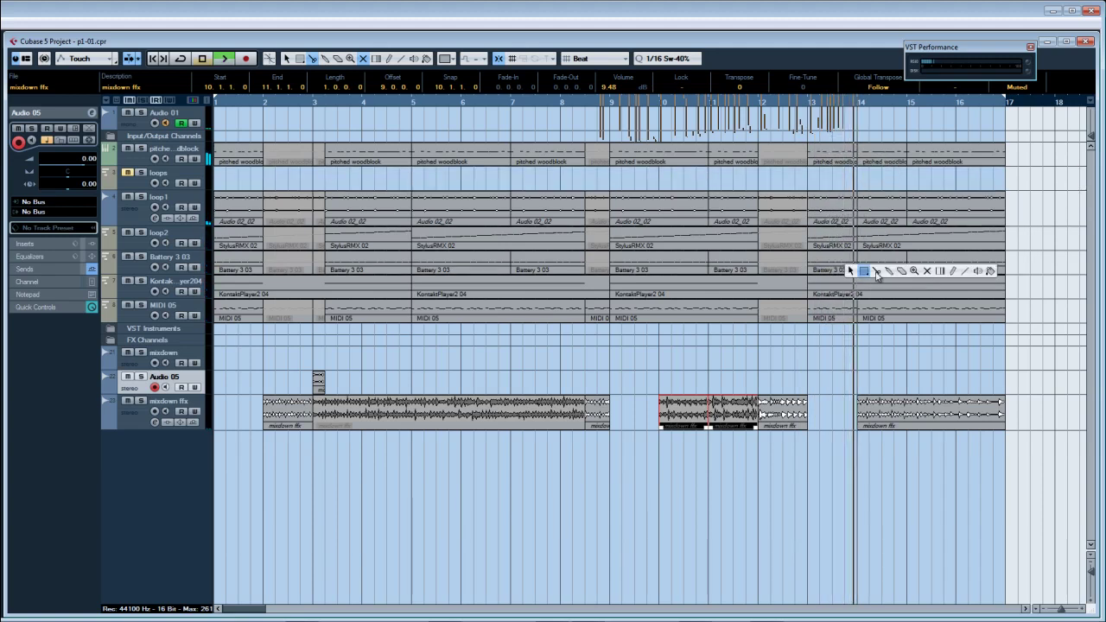
pyautogui.click(926, 271)
pyautogui.click(871, 313)
pyautogui.click(897, 270)
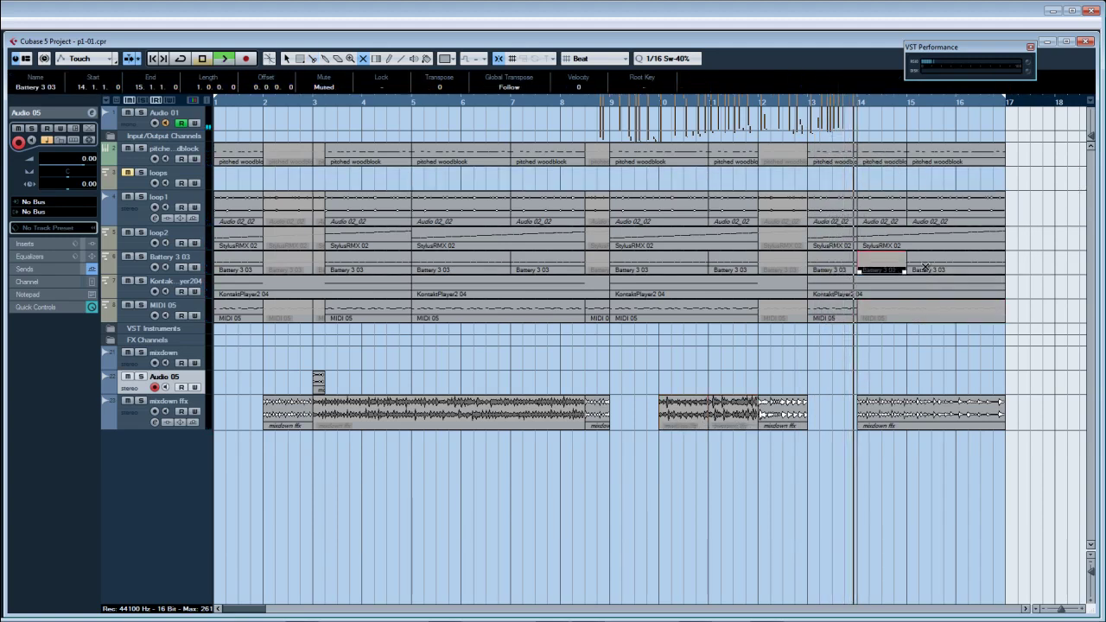
pyautogui.click(901, 241)
pyautogui.click(899, 217)
pyautogui.click(918, 207)
pyautogui.click(897, 160)
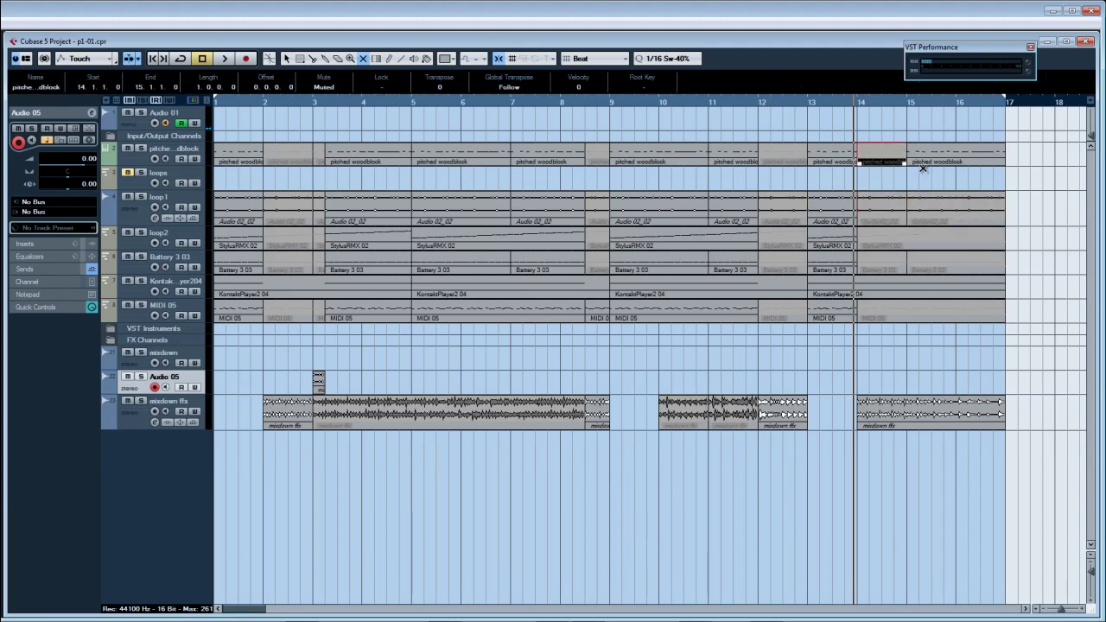
pyautogui.rightClick(863, 334)
pyautogui.click(861, 334)
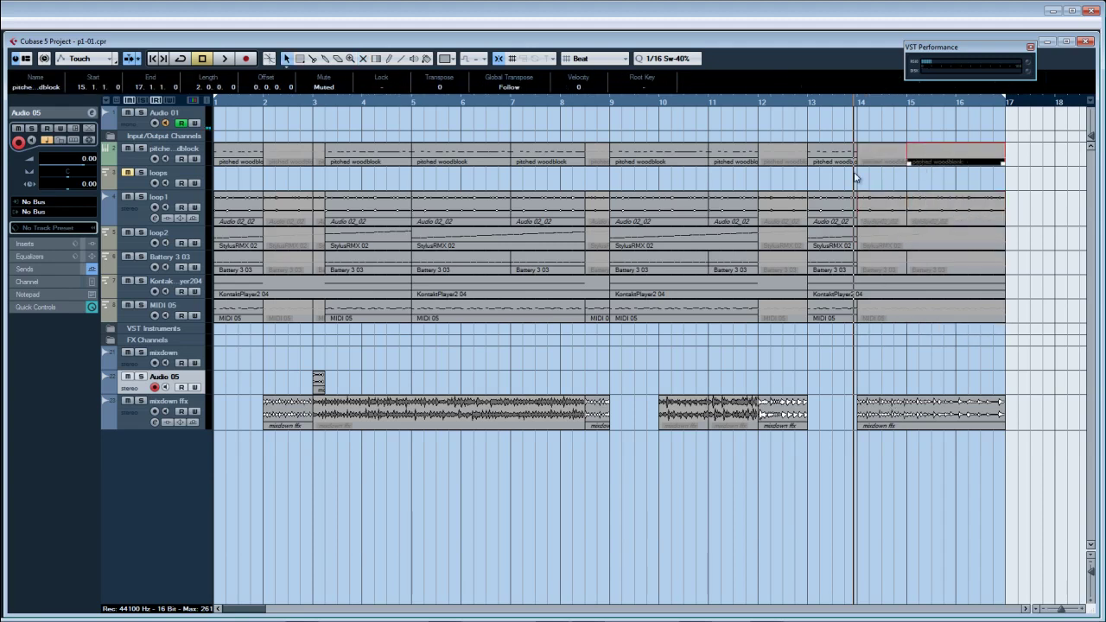
# Step: Shorten the F3 note in the last KontaktPlayer2 04 part to end at bar 14
pyautogui.click(858, 104)
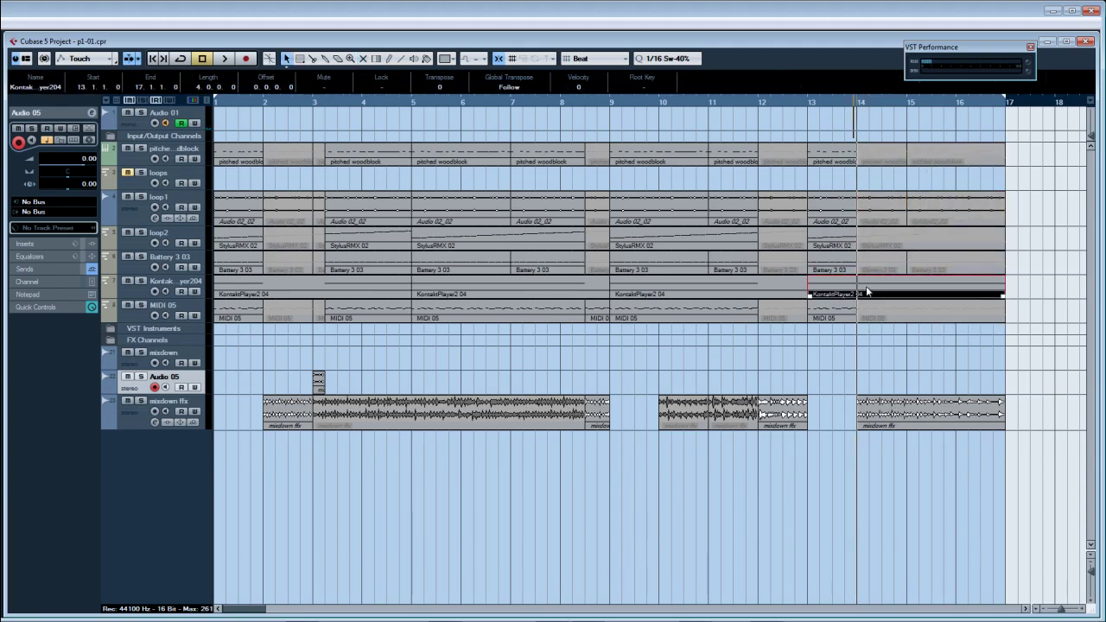
pyautogui.doubleClick(867, 292)
pyautogui.moveTo(817, 270); pyautogui.dragTo(281, 294)
pyautogui.click(851, 75)
# Step: Play the whole arrangement from the start with cycle playback enabled
pyautogui.press('Home')
pyautogui.press('space')
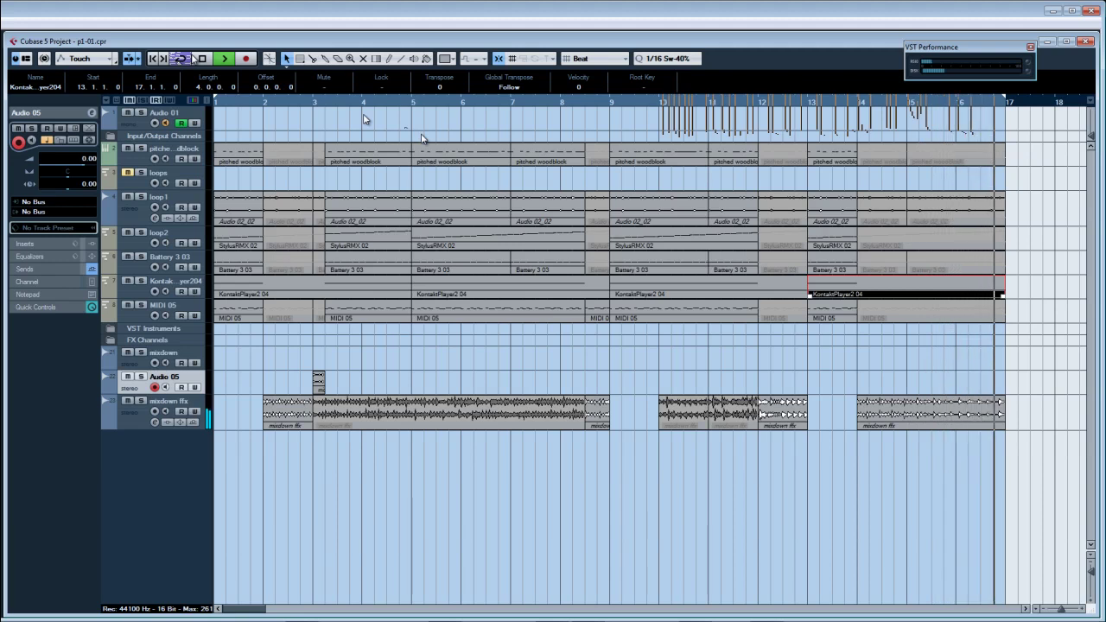
pyautogui.press('space')
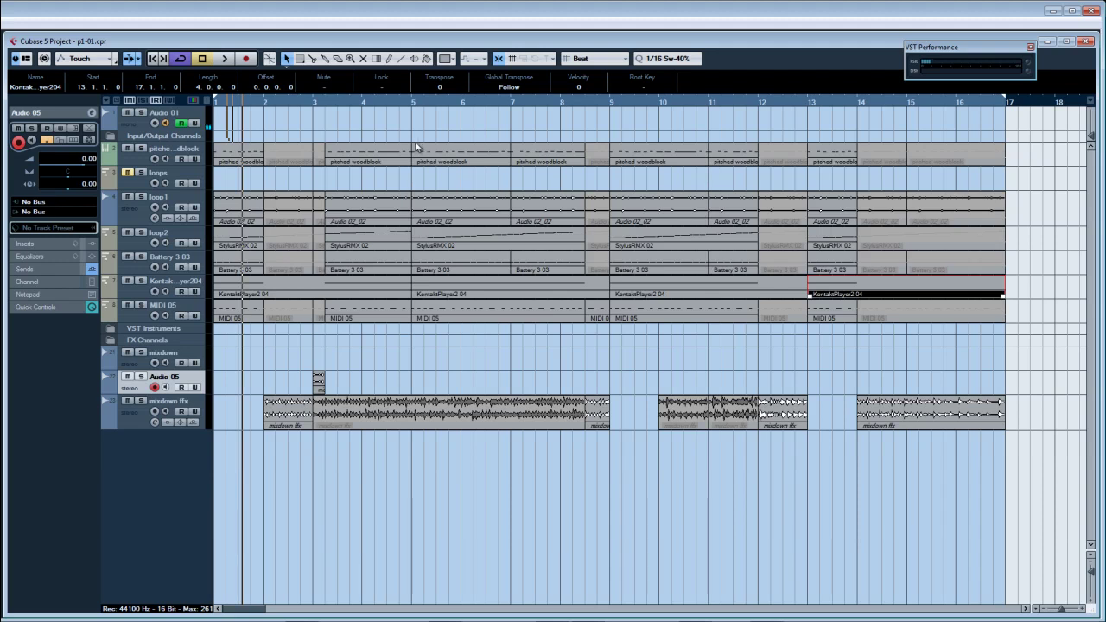
# Step: Move the muted mixdown ffx clips at bars 3, 10 and 11 onto a new audio track below mixdown ffx
pyautogui.click(374, 424)
pyautogui.press('Delete')
pyautogui.moveTo(696, 423); pyautogui.dragTo(711, 445)
# Step: Enlarge the Audio 06 track and unmute its mixdown ffx clips at bars 3, 10 and 11
pyautogui.rightClick(449, 491)
pyautogui.click(528, 500)
pyautogui.rightClick(441, 450)
pyautogui.click(441, 451)
pyautogui.click(197, 453)
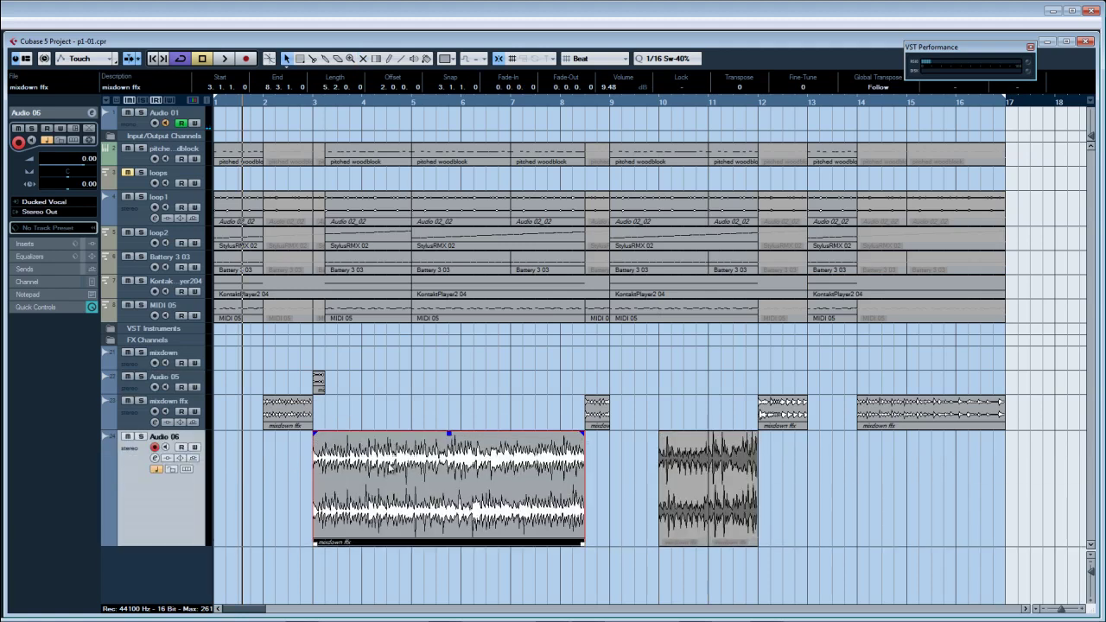
pyautogui.rightClick(624, 474)
pyautogui.click(692, 471)
pyautogui.click(693, 472)
pyautogui.click(712, 467)
pyautogui.rightClick(713, 465)
pyautogui.click(718, 476)
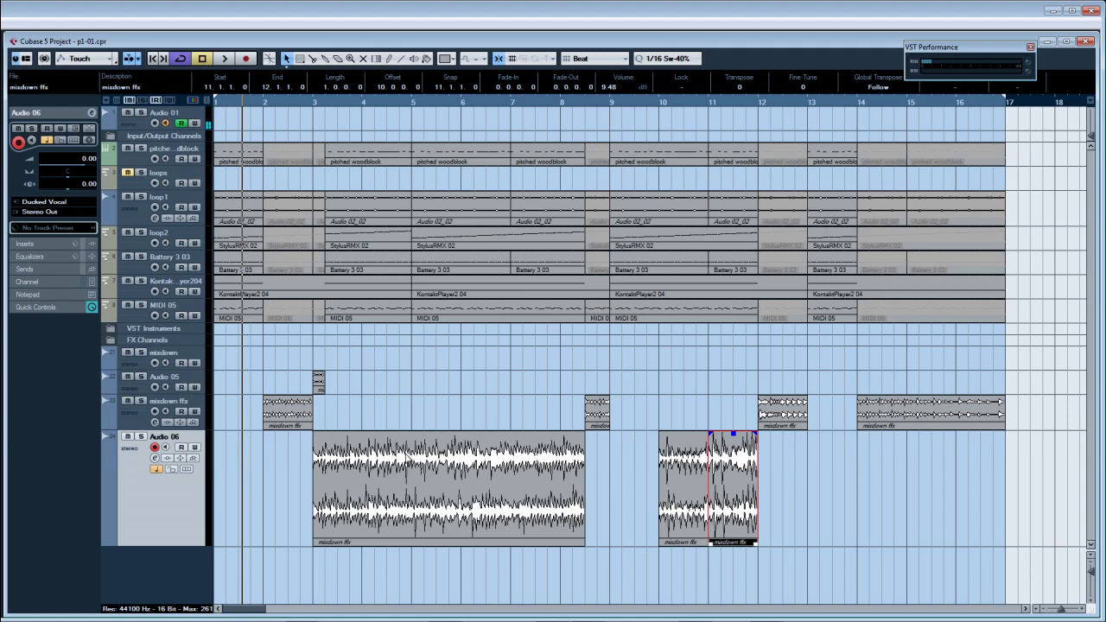
# Step: Split the long mixdown ffx clip at bar 3 on Audio 06 into equal one-beat slices up to its end
pyautogui.rightClick(394, 391)
pyautogui.click(419, 395)
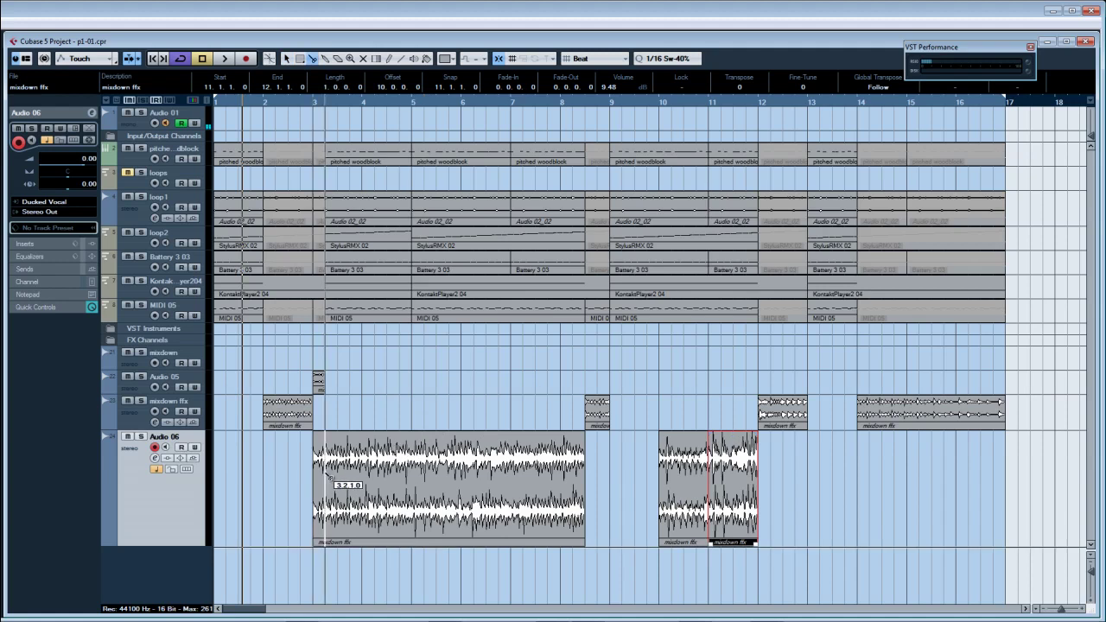
pyautogui.keyDown('alt'); pyautogui.click(328, 475); pyautogui.keyUp('alt')
pyautogui.rightClick(373, 417)
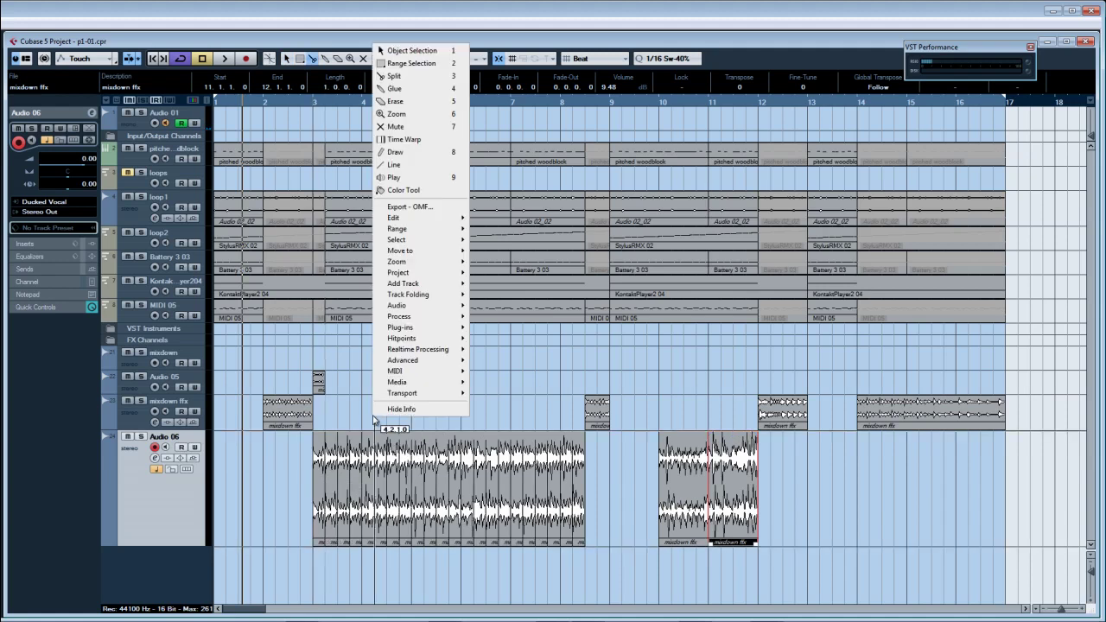
pyautogui.click(413, 51)
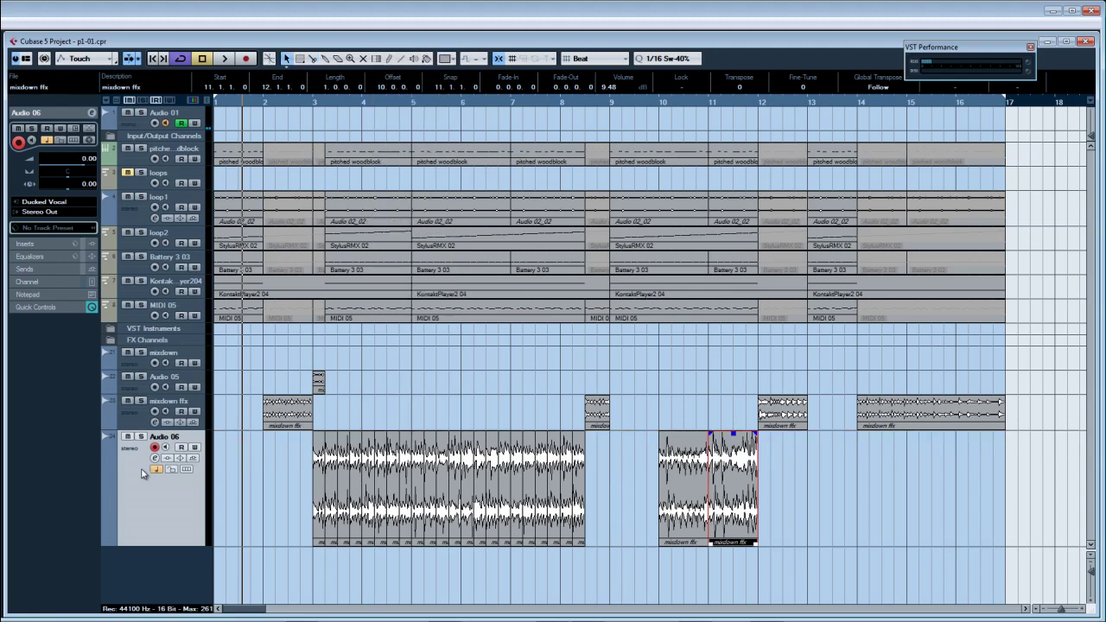
# Step: Solo and play the Audio 06 track, and delete its four one-beat slices in bar 3
pyautogui.click(141, 437)
pyautogui.press('space')
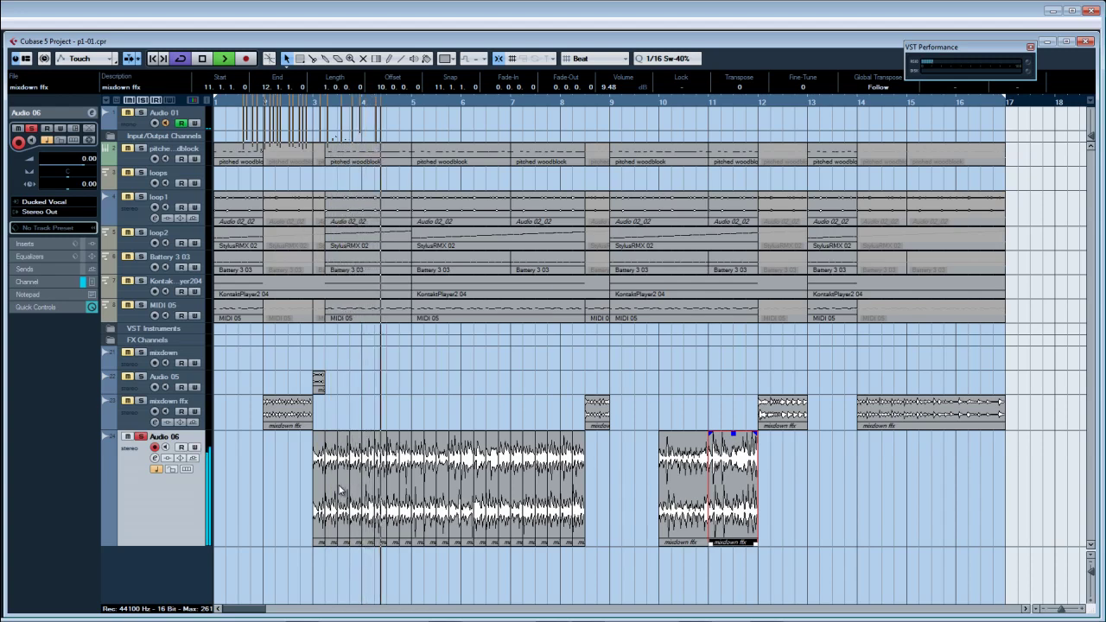
pyautogui.moveTo(295, 476); pyautogui.dragTo(358, 489)
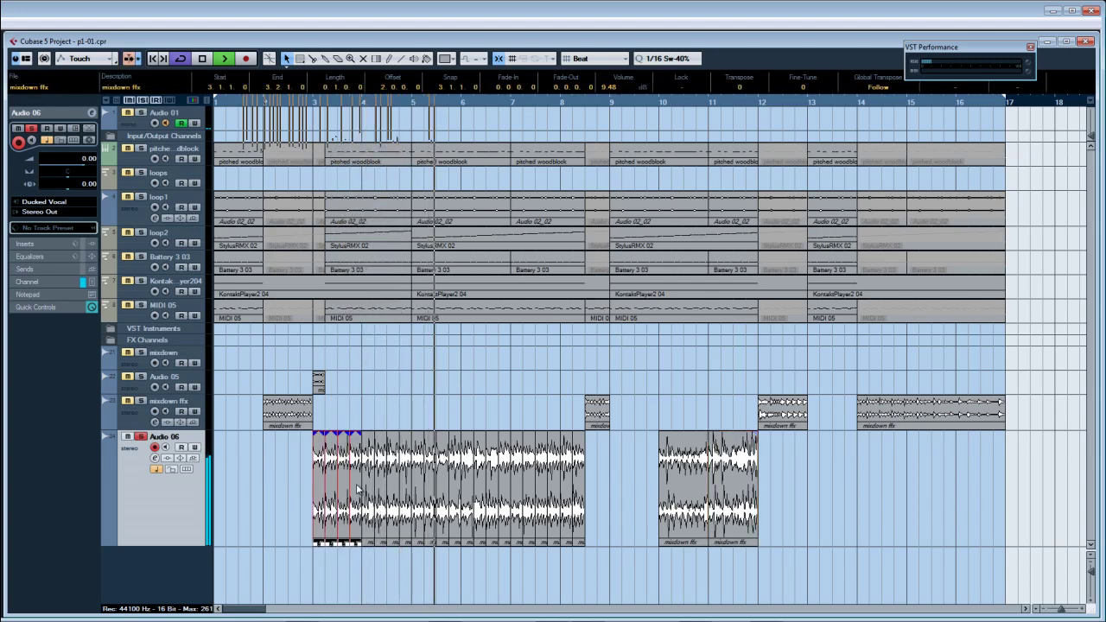
pyautogui.press('Delete')
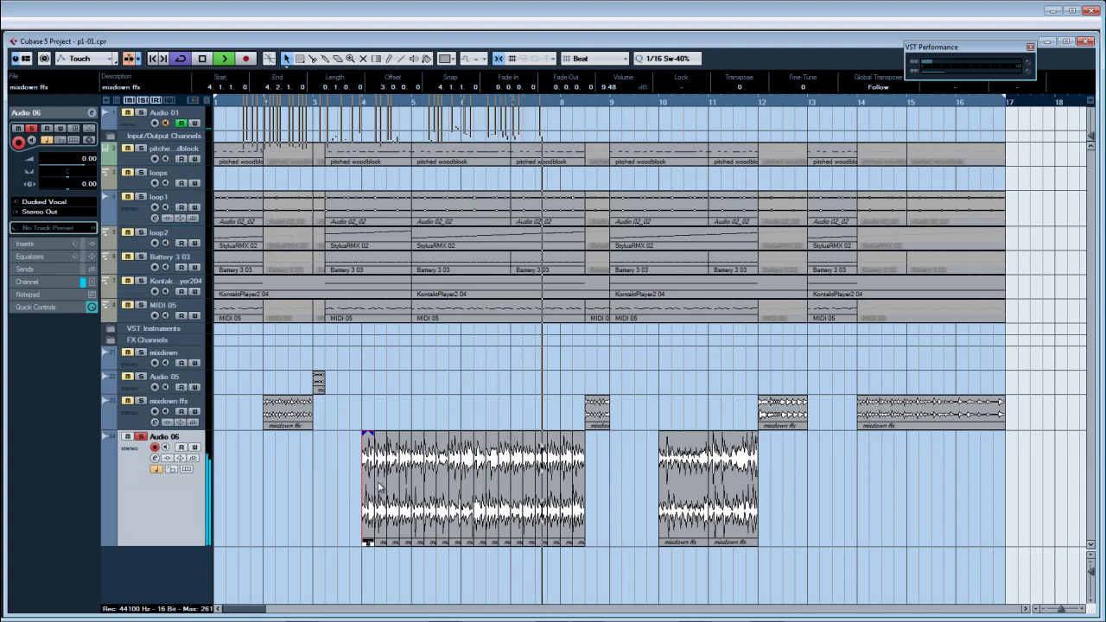
# Step: Stop playback and delete every second one-beat slice on Audio 06 from bar 4 through bar 8
pyautogui.press('space')
pyautogui.click(381, 488)
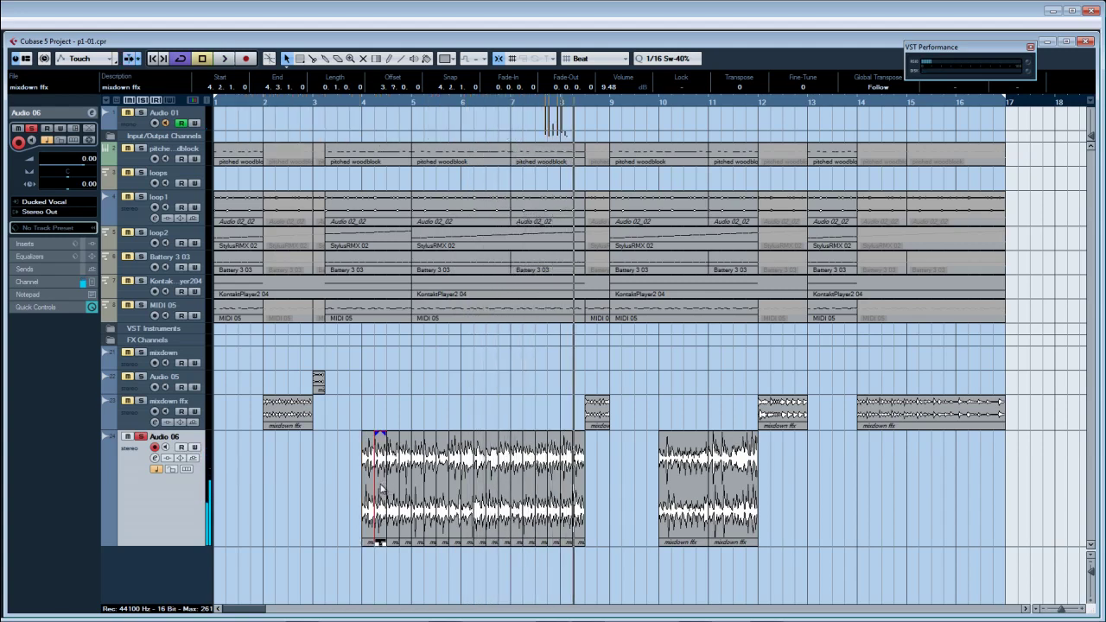
pyautogui.press('Delete')
pyautogui.click(406, 486)
pyautogui.press('Delete')
pyautogui.click(430, 484)
pyautogui.moveTo(443, 489); pyautogui.dragTo(680, 480)
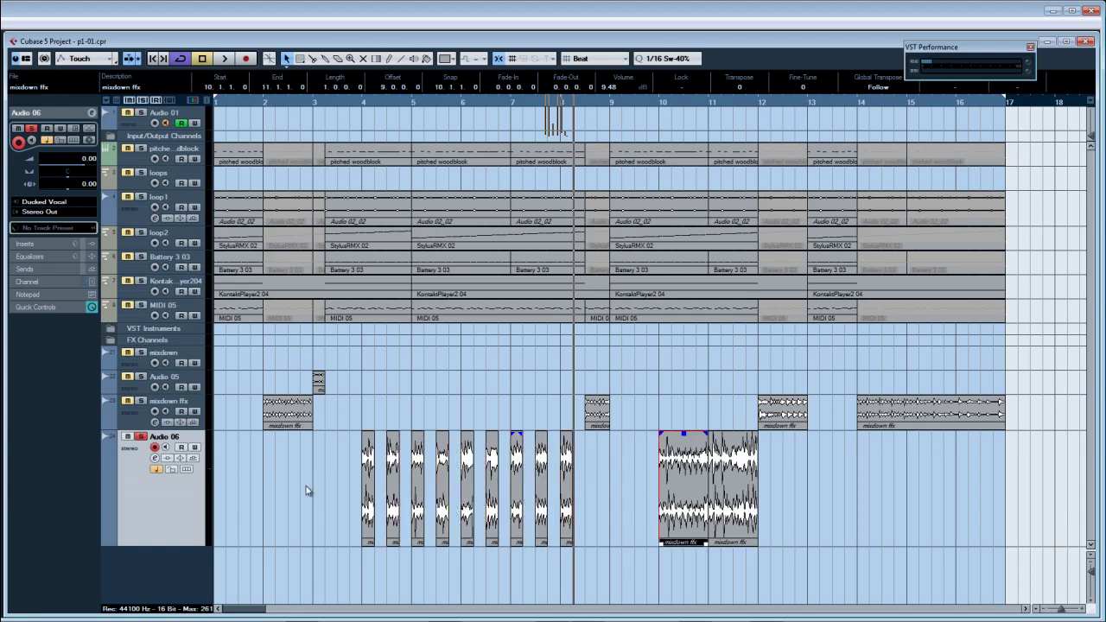
# Step: Reverse the Audio 06 slice at bar 4 beat 3
pyautogui.press('alt')
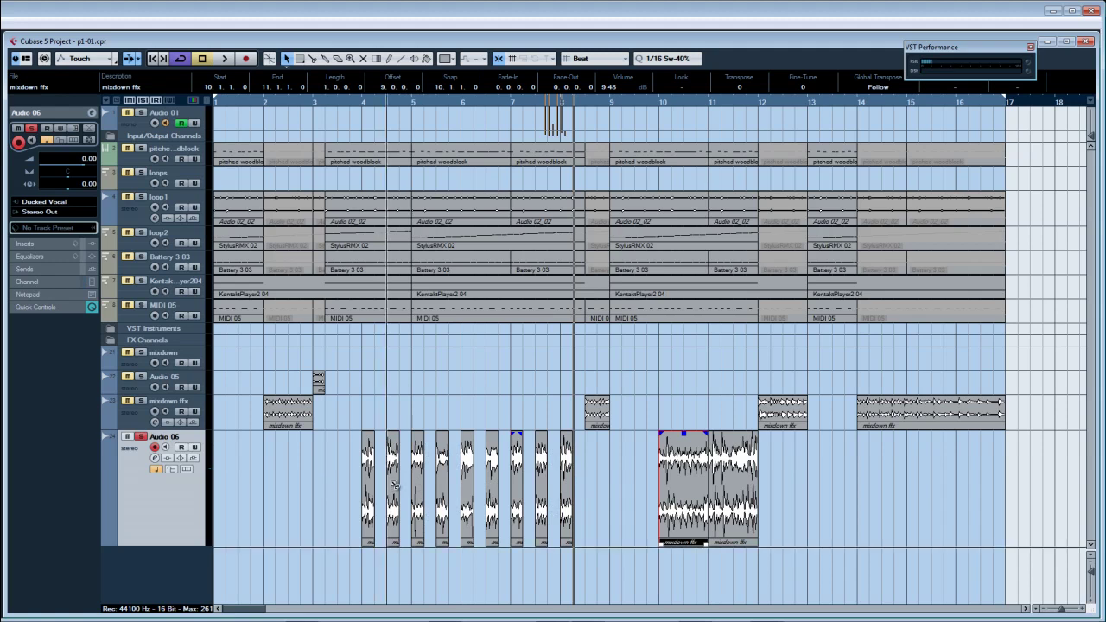
pyautogui.click(394, 486)
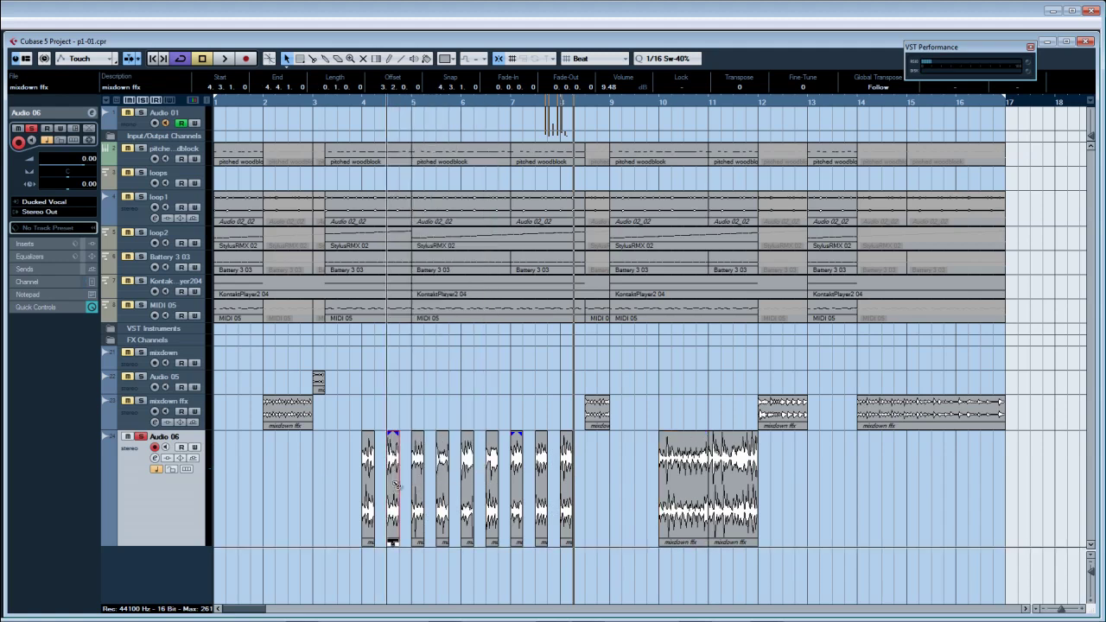
pyautogui.rightClick(396, 484)
pyautogui.press('alt')
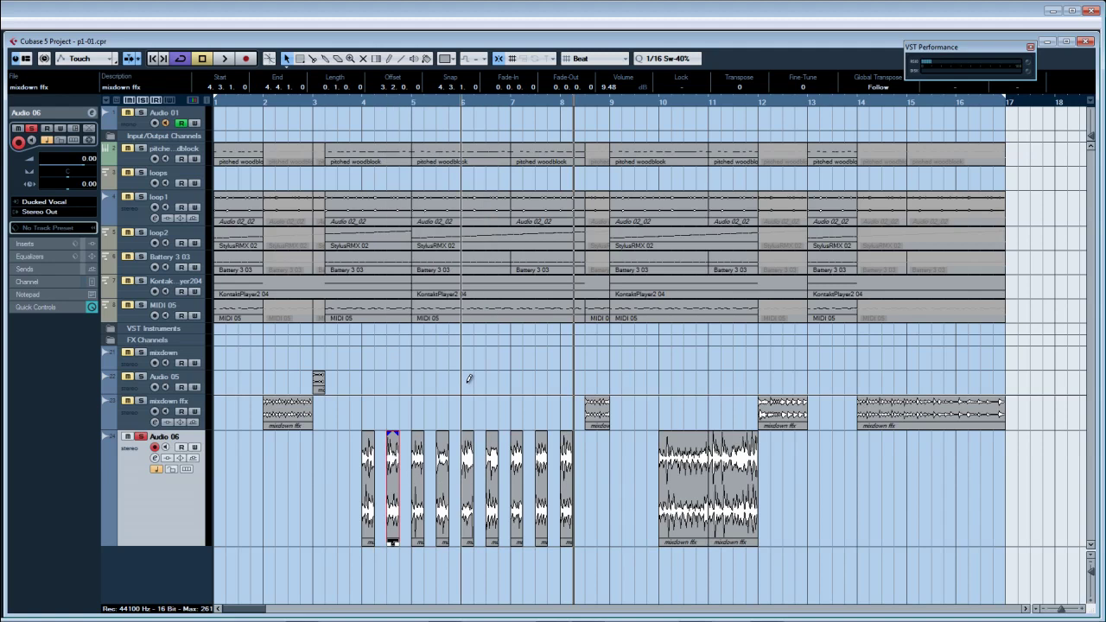
pyautogui.rightClick(394, 486)
pyautogui.moveTo(465, 387)
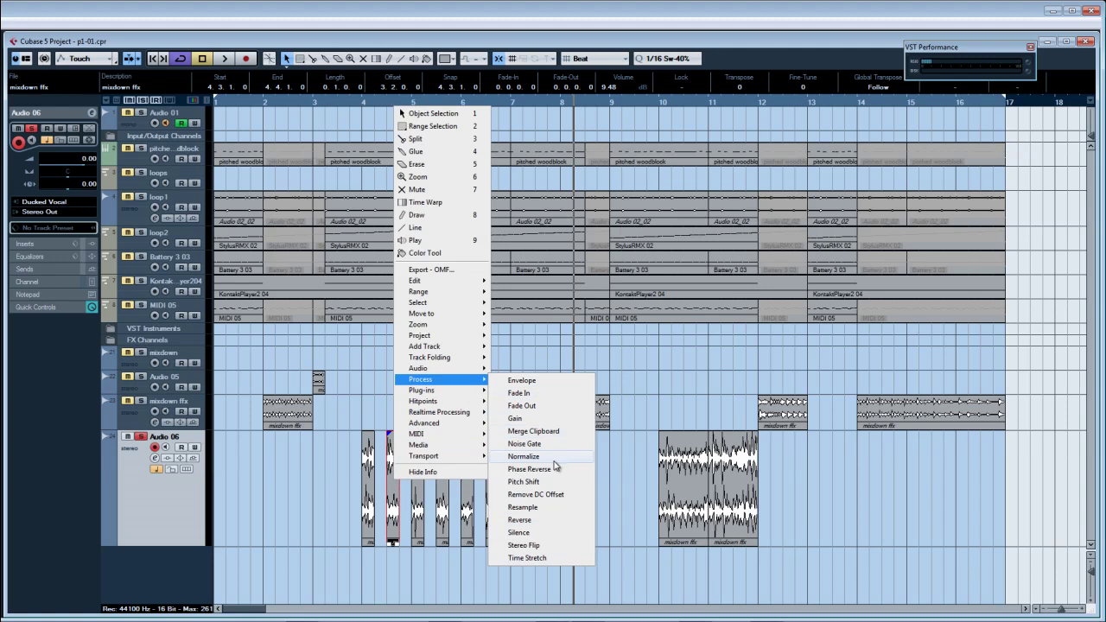
pyautogui.click(541, 520)
pyautogui.click(554, 352)
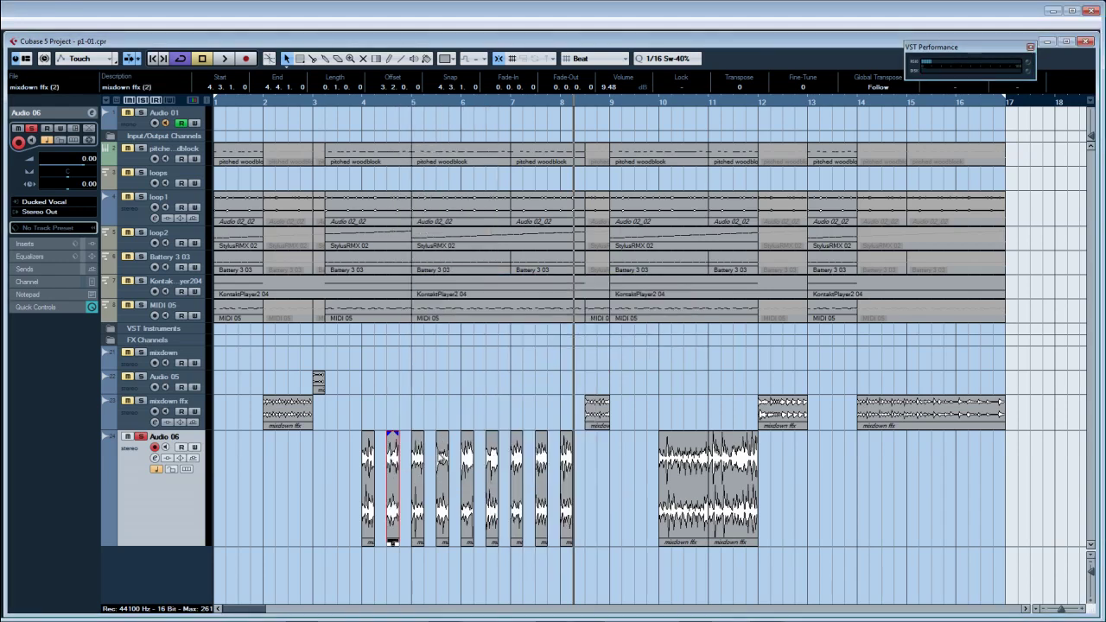
# Step: Try to resample the Audio 06 slice at bar 5 beat 3 to a new sample rate of 100
pyautogui.click(442, 476)
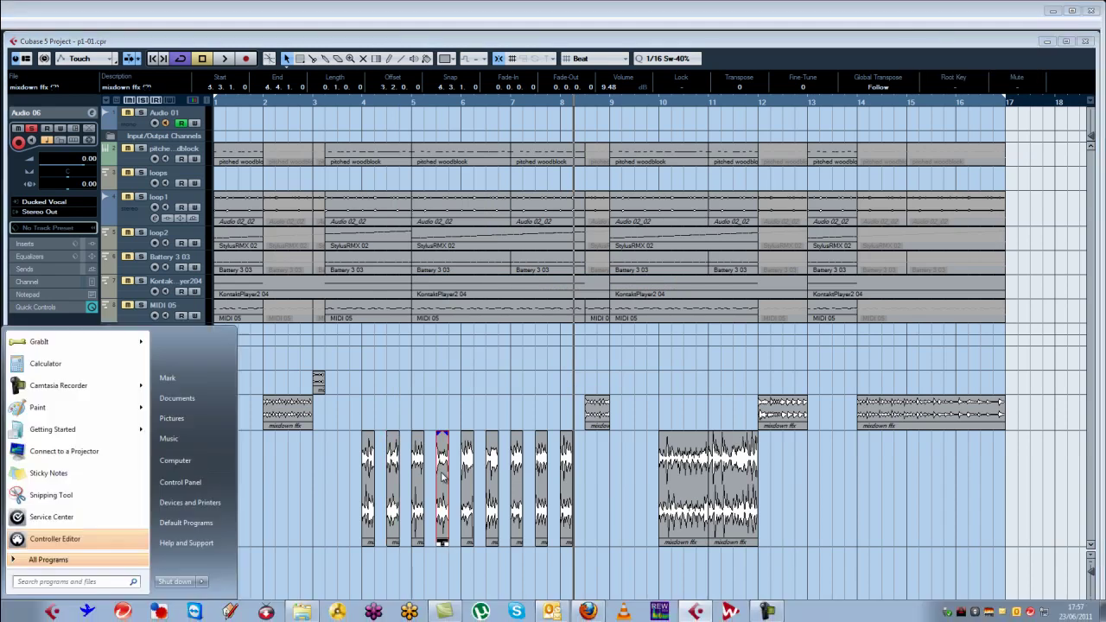
pyautogui.rightClick(442, 476)
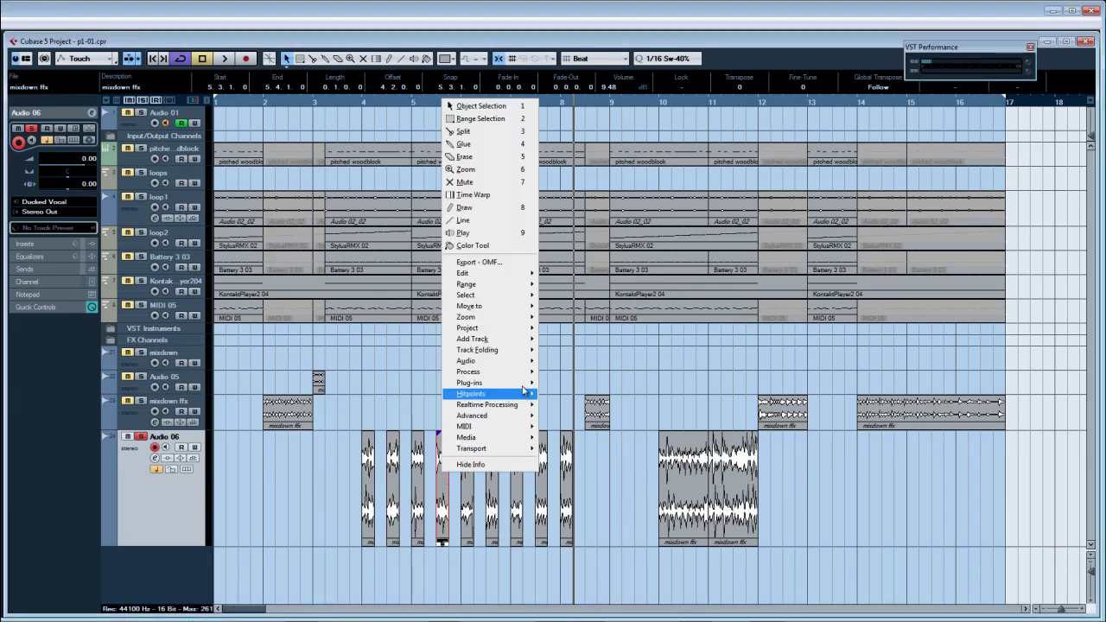
pyautogui.moveTo(534, 377)
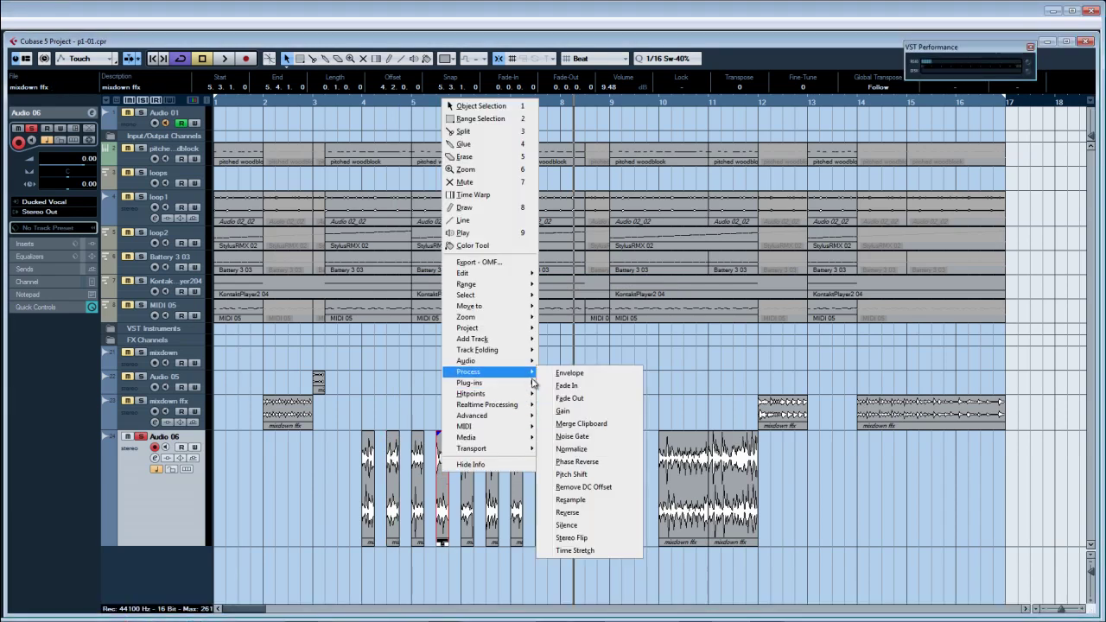
pyautogui.click(571, 501)
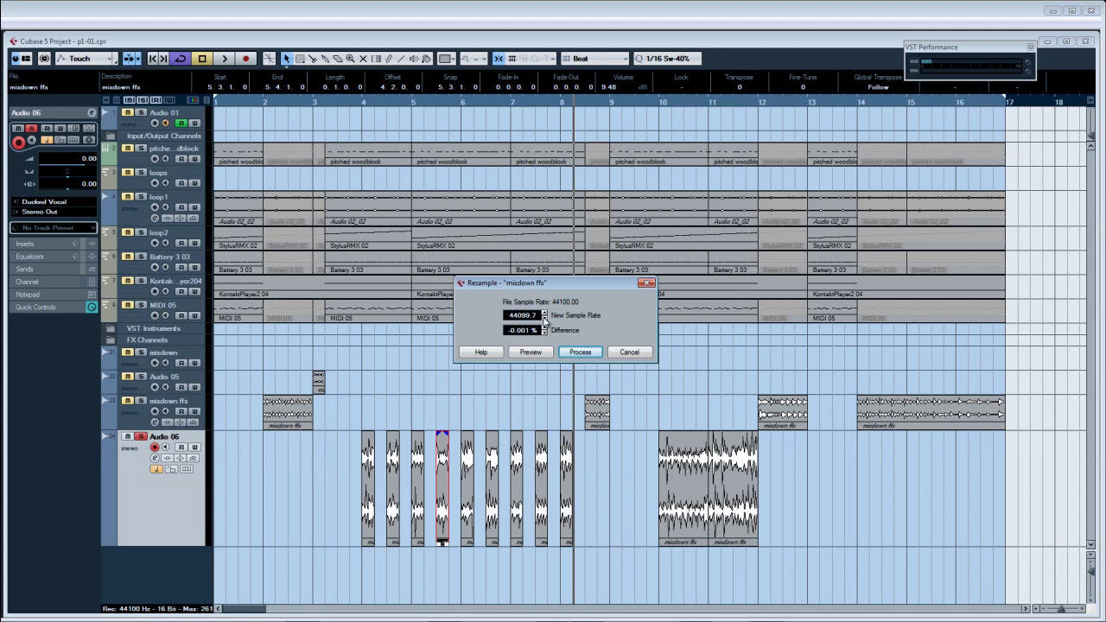
pyautogui.doubleClick(528, 316)
pyautogui.write('100')
pyautogui.press('Return')
pyautogui.click(535, 355)
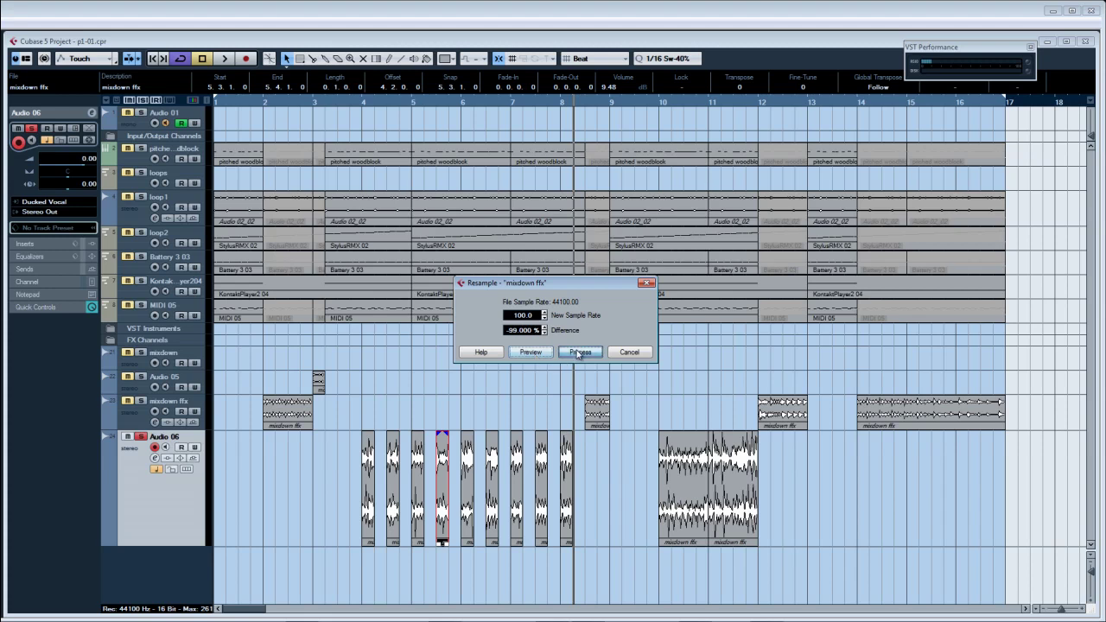
pyautogui.click(578, 354)
pyautogui.click(564, 353)
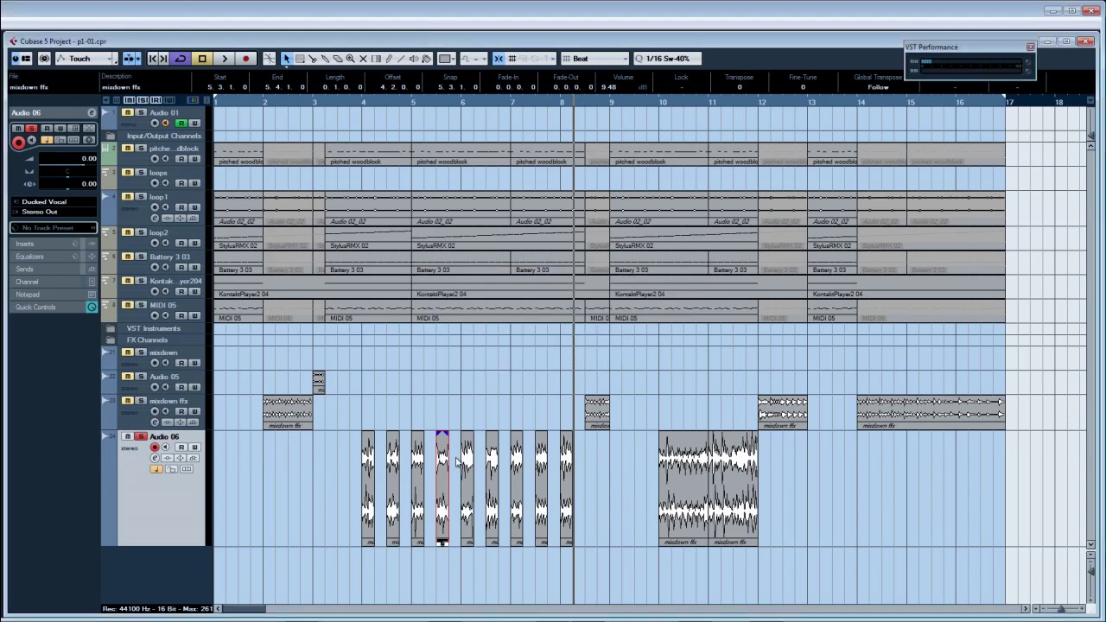
# Step: Time-stretch the Audio 06 slice at bar 5 beat 3 to a 50% ratio with the Effect option enabled
pyautogui.rightClick(443, 484)
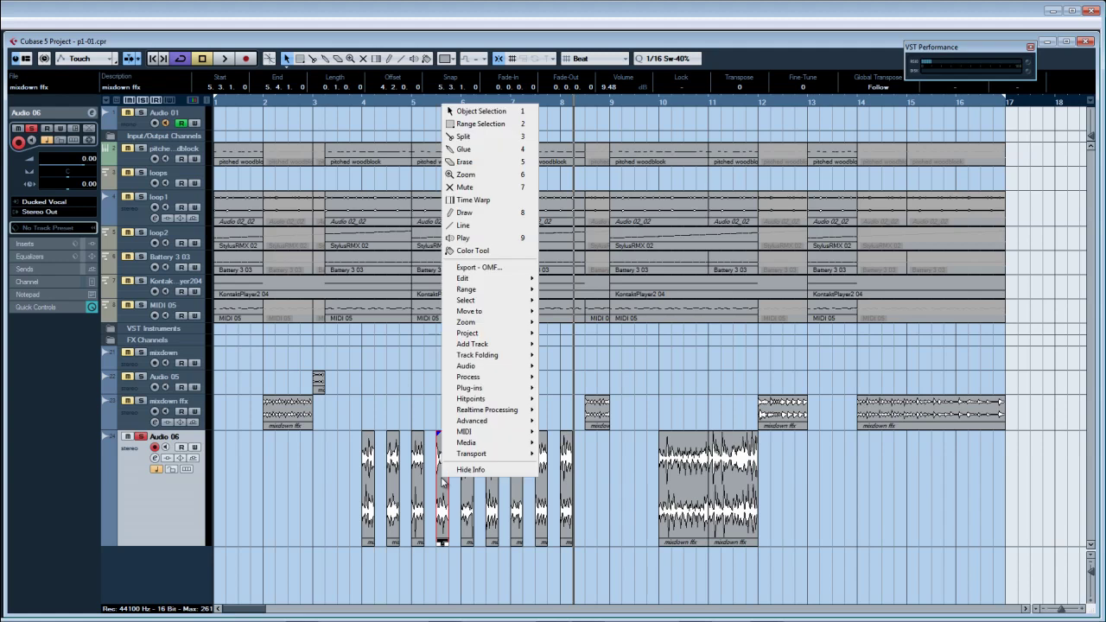
pyautogui.moveTo(519, 378)
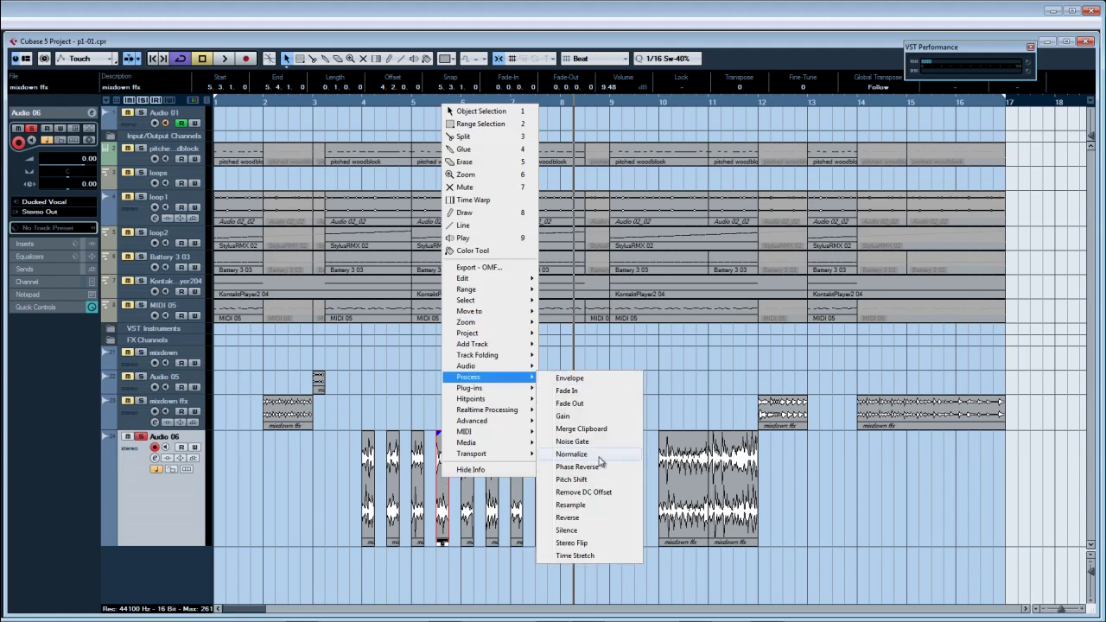
pyautogui.click(590, 558)
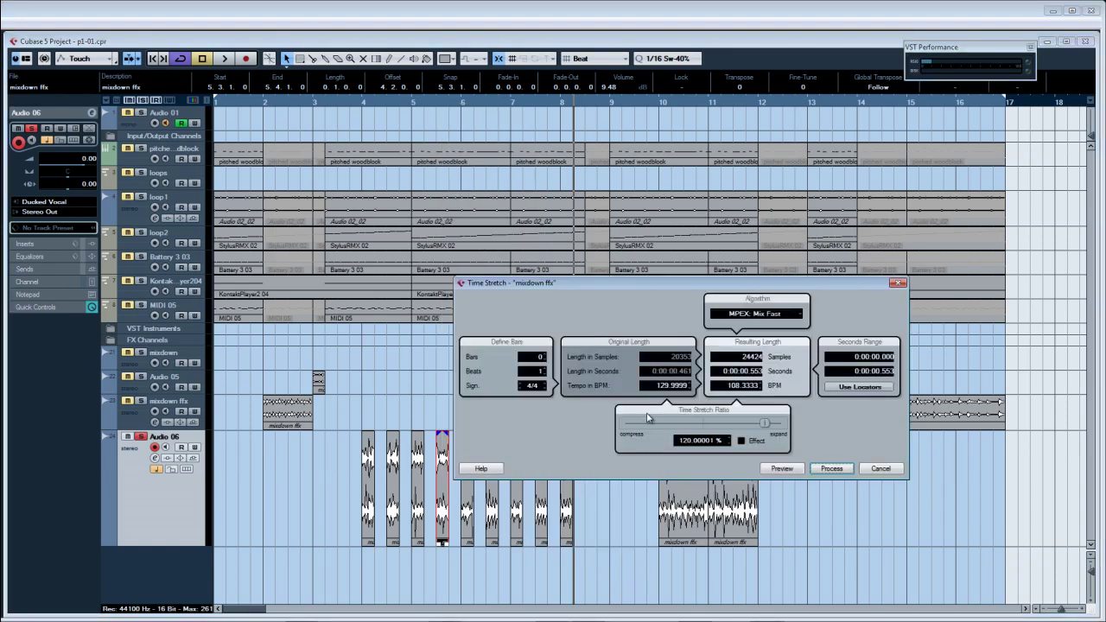
pyautogui.click(791, 472)
pyautogui.moveTo(766, 423); pyautogui.dragTo(623, 451)
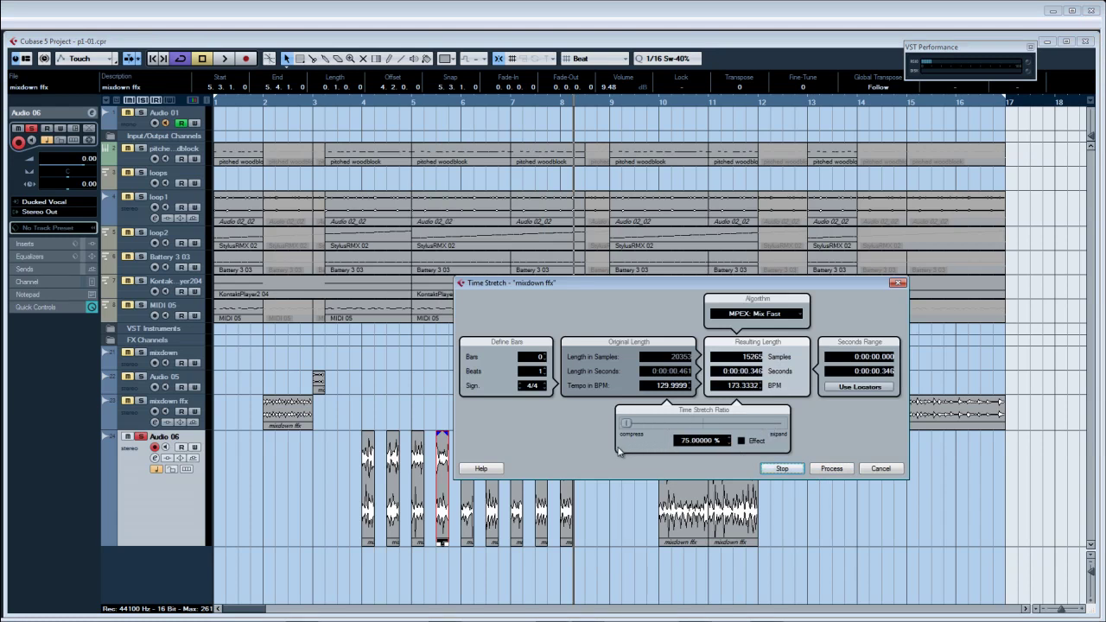
pyautogui.click(743, 442)
pyautogui.moveTo(654, 427); pyautogui.dragTo(580, 416)
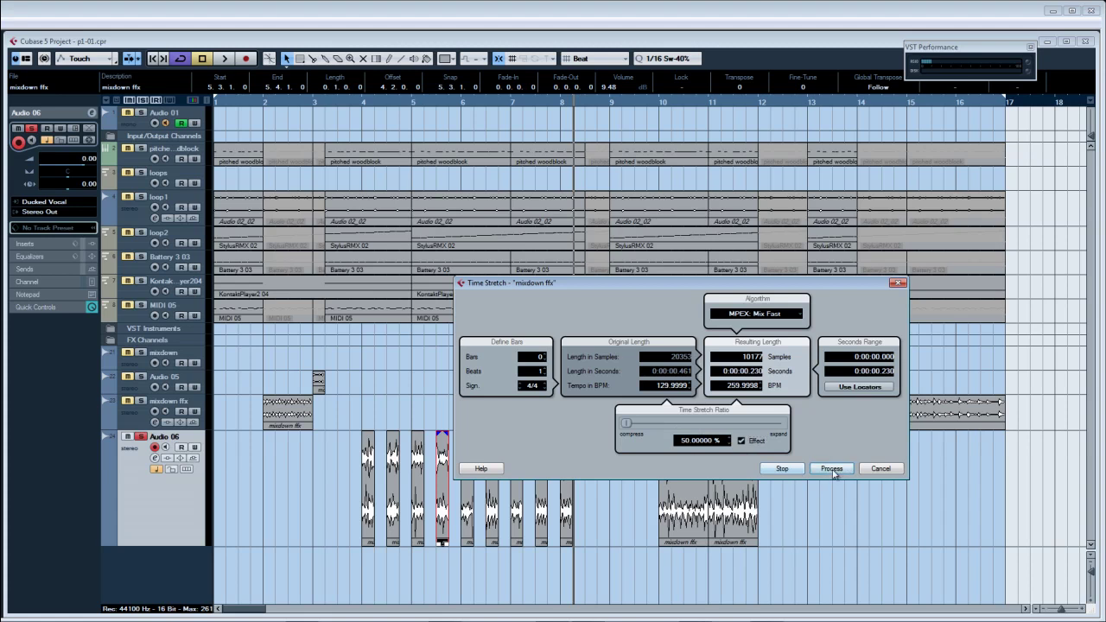
pyautogui.click(833, 472)
pyautogui.click(555, 352)
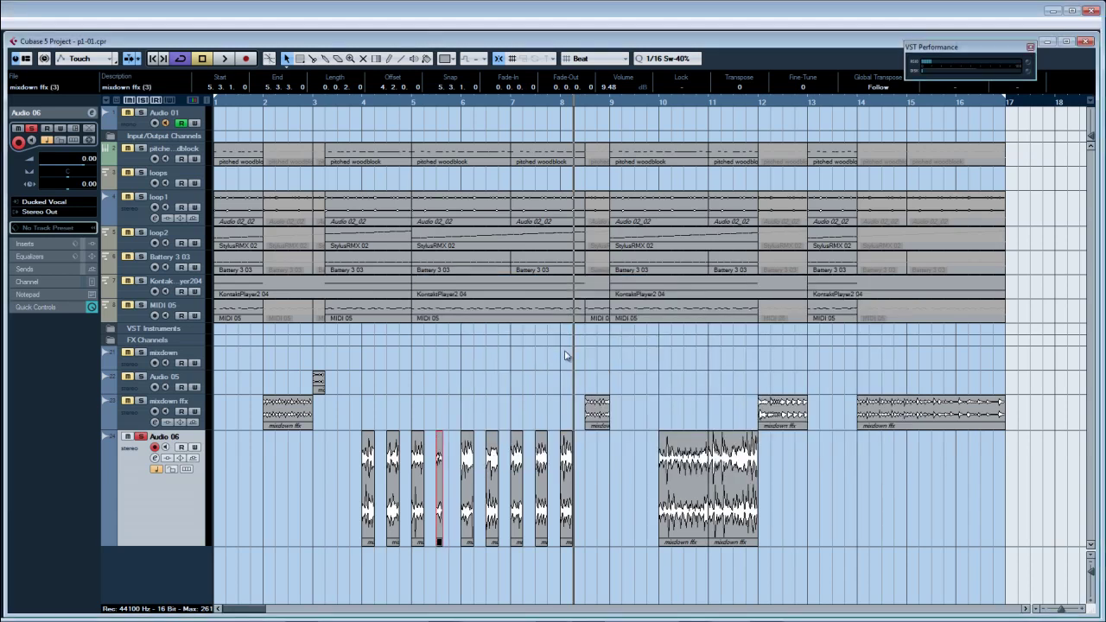
# Step: Copy the time-stretched slice to bar 5 beat 4 and play through the soloed Audio 06 slices
pyautogui.moveTo(439, 468); pyautogui.dragTo(456, 476)
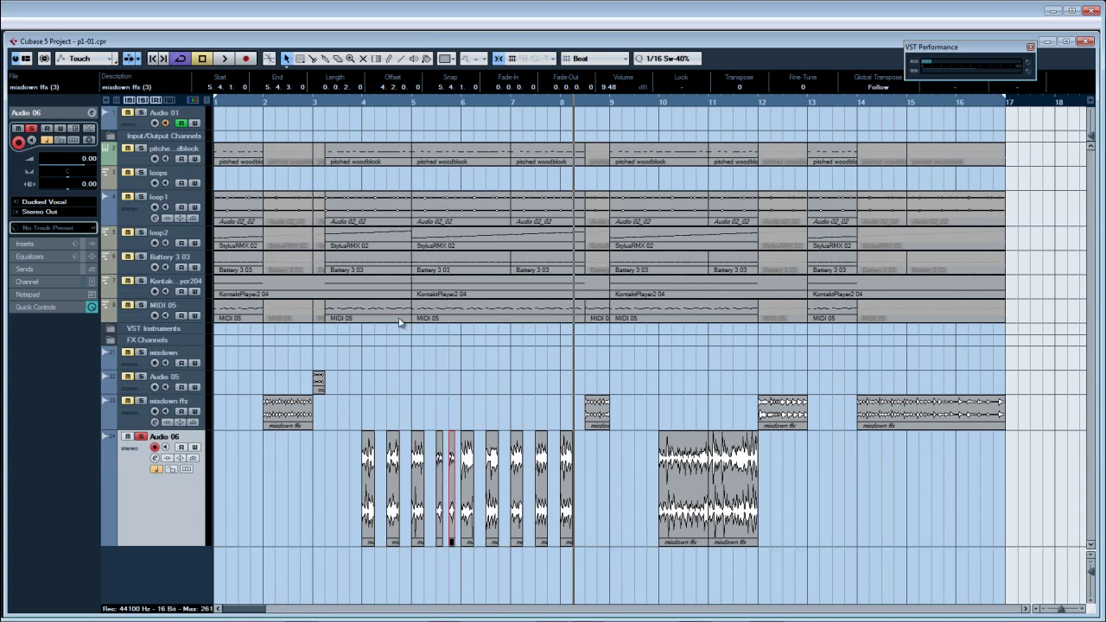
pyautogui.click(338, 103)
pyautogui.press('space')
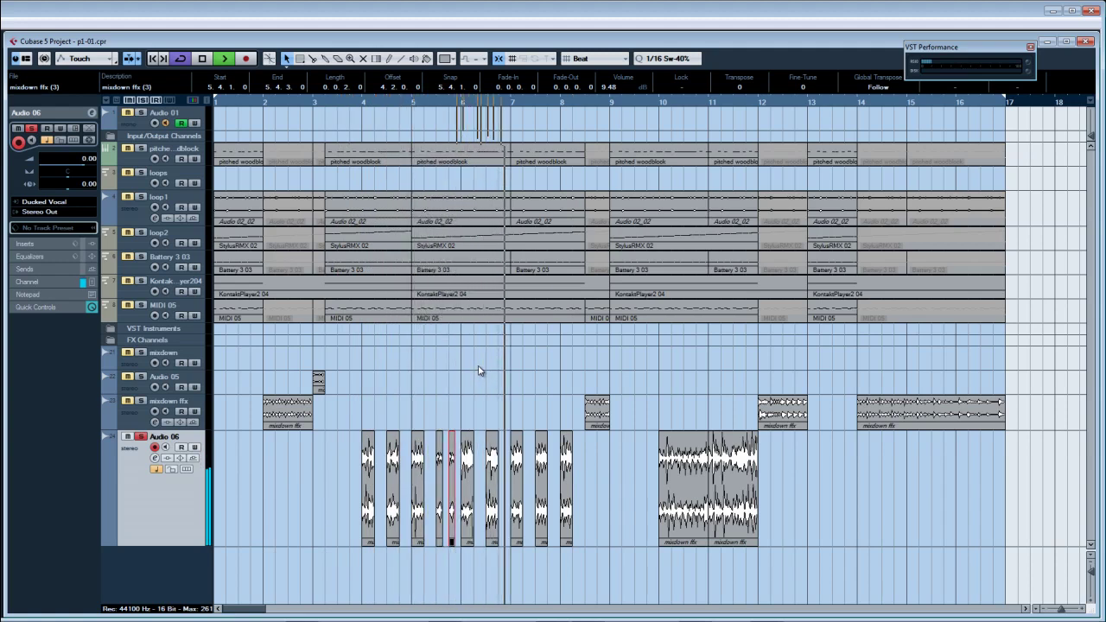
pyautogui.press('space')
# Step: Delete the three remaining one-beat slices in bars 7 and 8 on Audio 06
pyautogui.click(517, 471)
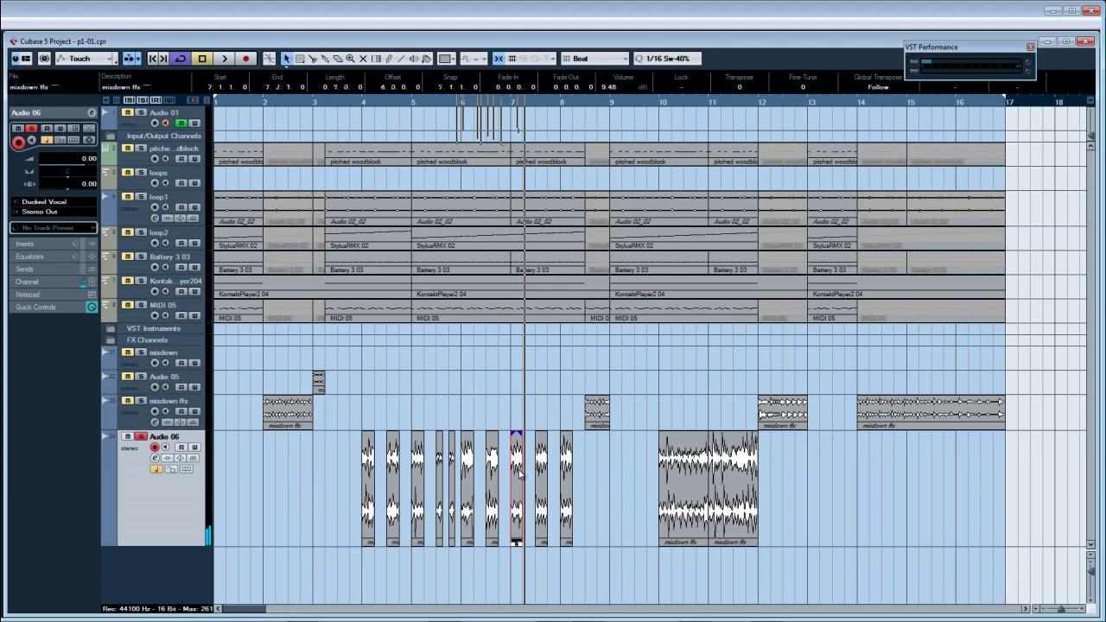
pyautogui.press('Delete')
pyautogui.press('Delete')
pyautogui.press('Delete')
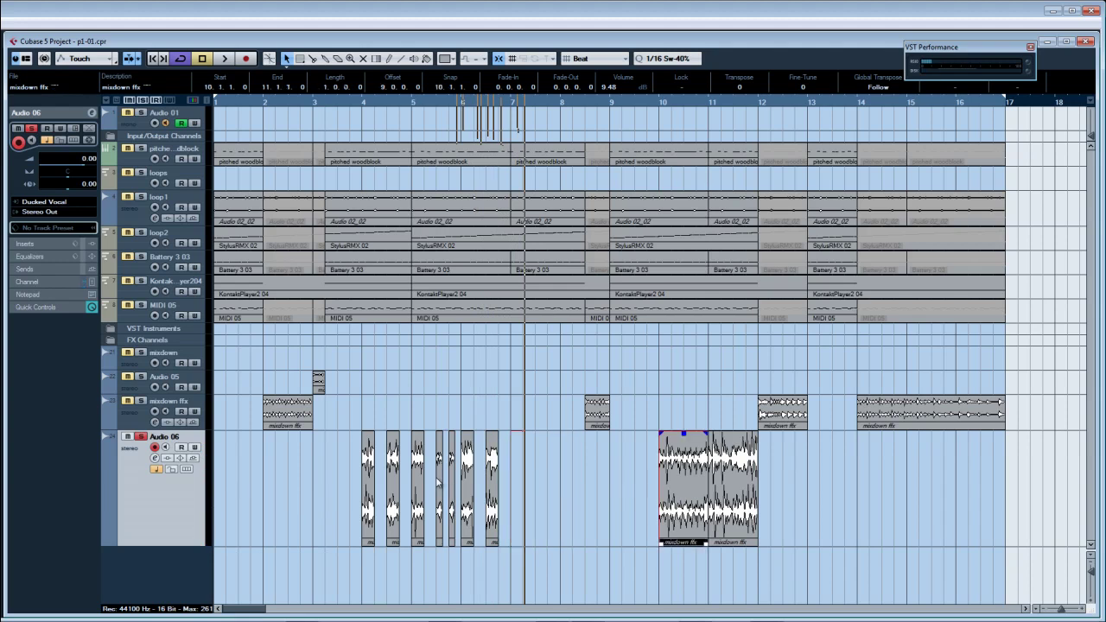
# Step: Copy the time-stretched slices from bar 5 to bar 8 beats 1 and 2, adding another copy at 8.2.3.0
pyautogui.moveTo(434, 482); pyautogui.dragTo(580, 510)
pyautogui.click(575, 468)
pyautogui.moveTo(574, 468); pyautogui.dragTo(580, 467)
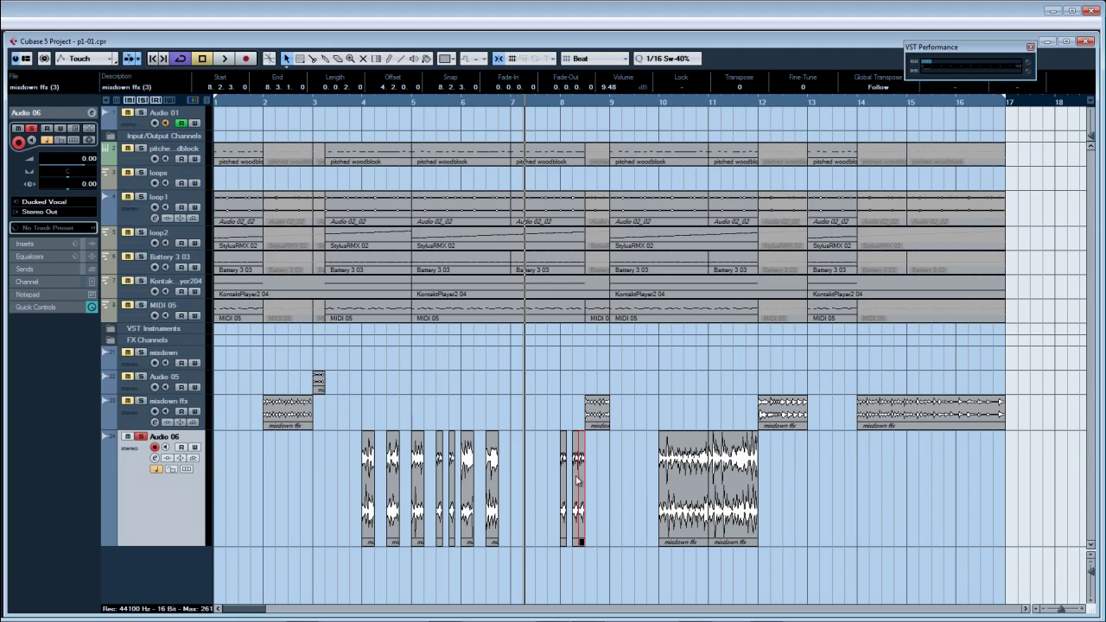
# Step: Reverse the Audio 06 slice at bar 6 beat 3
pyautogui.click(494, 474)
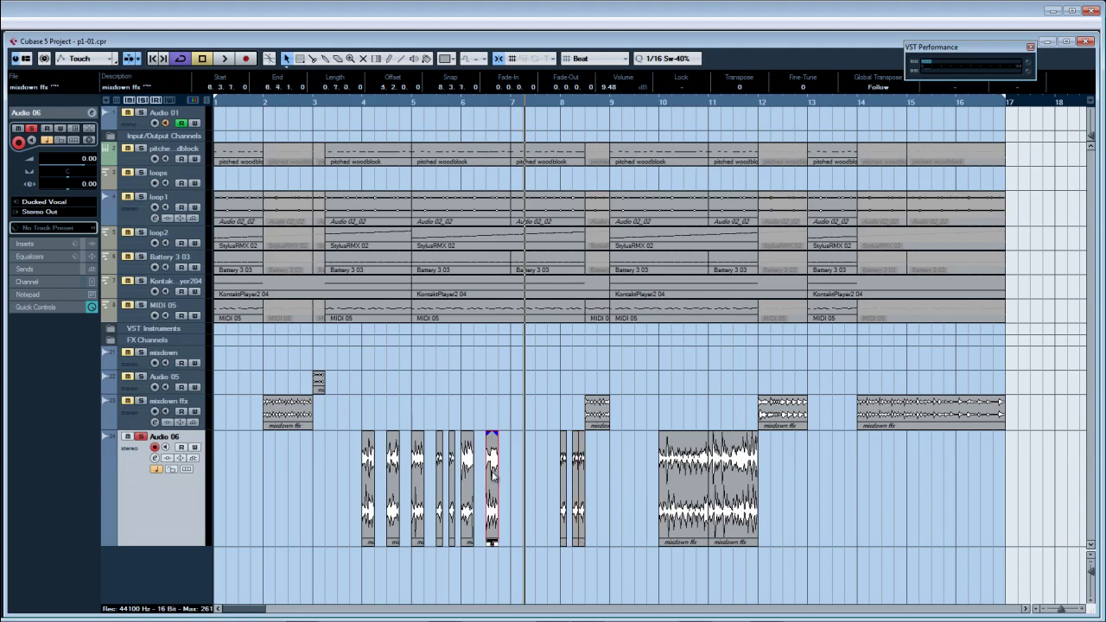
pyautogui.press('Delete')
pyautogui.rightClick(494, 475)
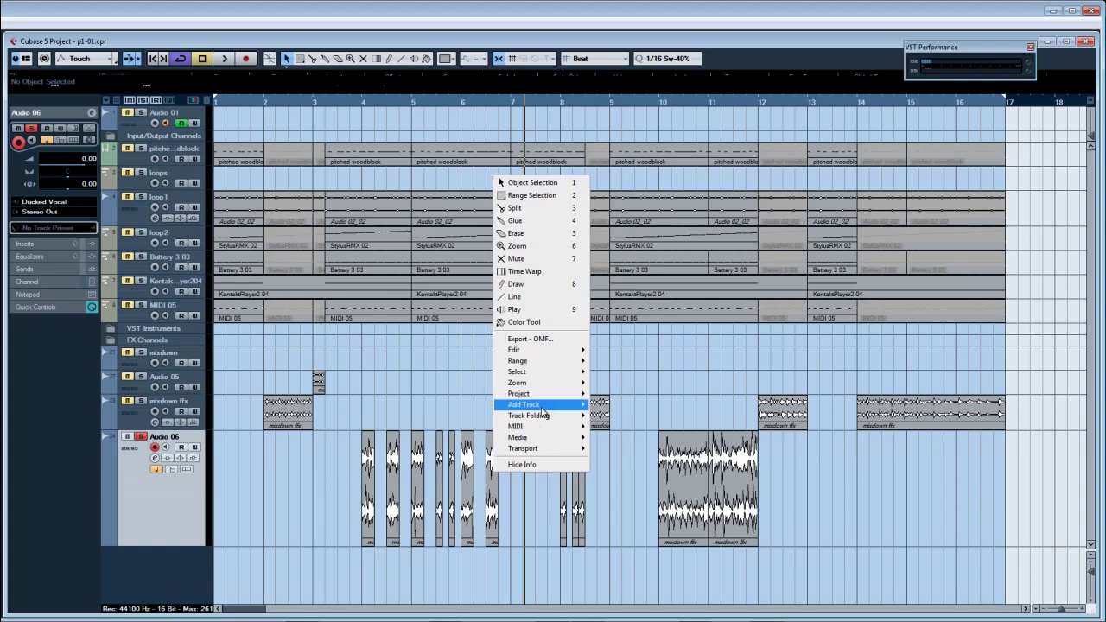
pyautogui.press('Escape')
pyautogui.click(496, 492)
pyautogui.rightClick(497, 493)
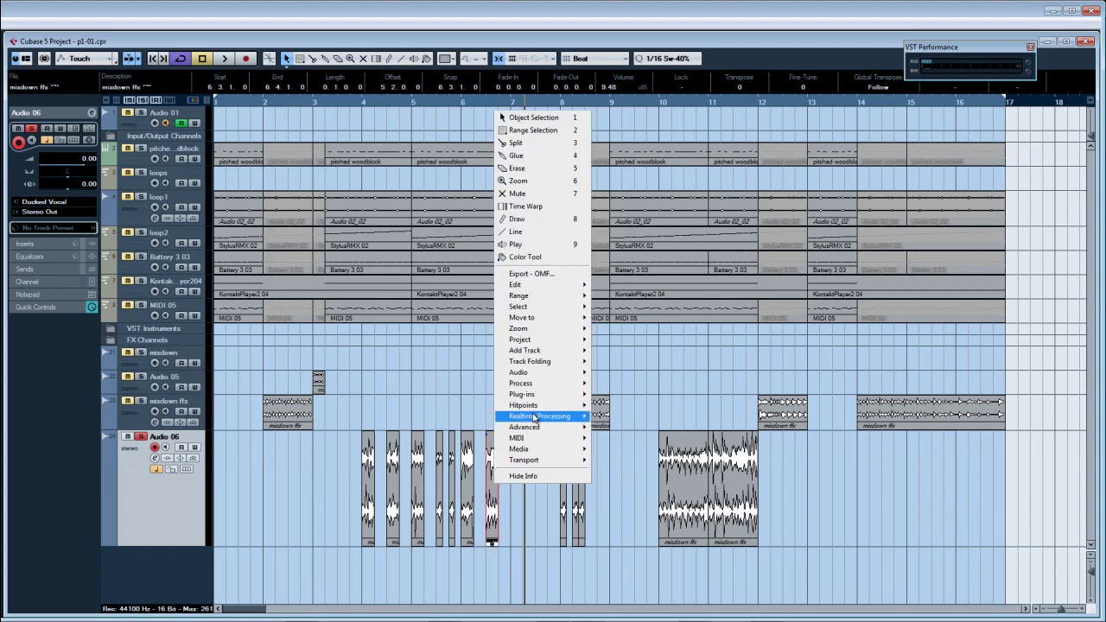
pyautogui.moveTo(554, 392)
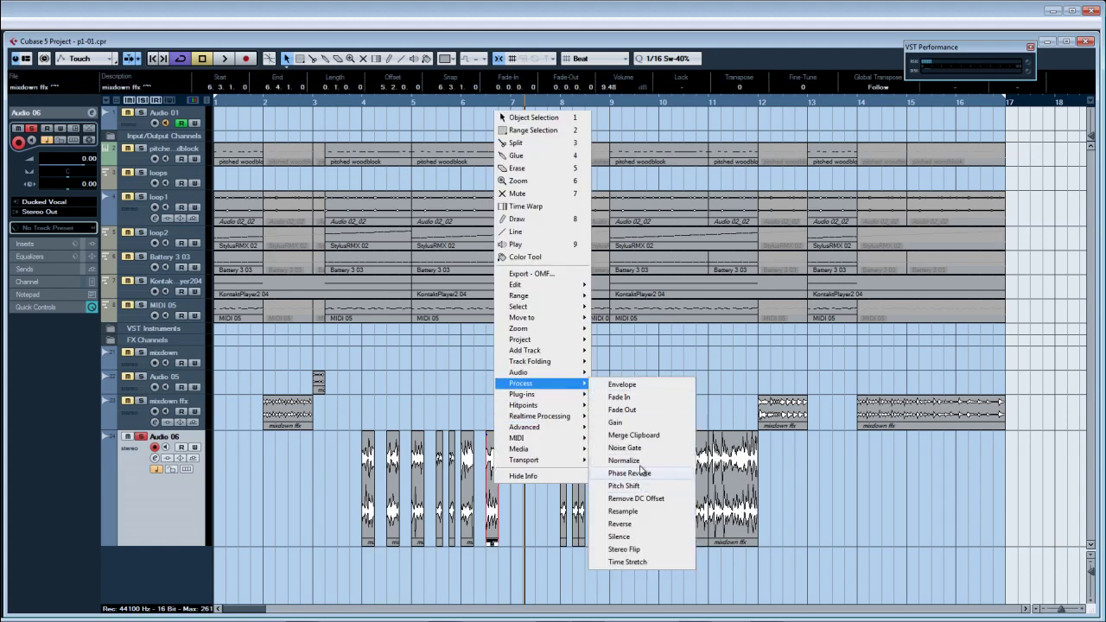
pyautogui.click(639, 529)
pyautogui.click(559, 352)
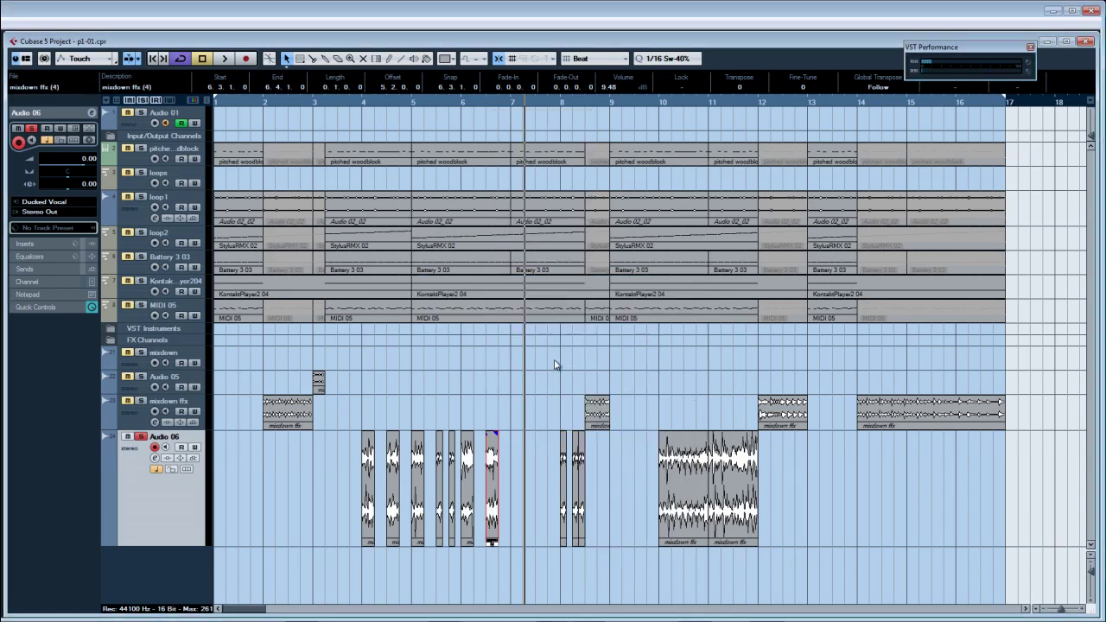
# Step: Open the FilterVST plug-in for the mixdown ffx event at bar 10 on Audio 06
pyautogui.click(683, 485)
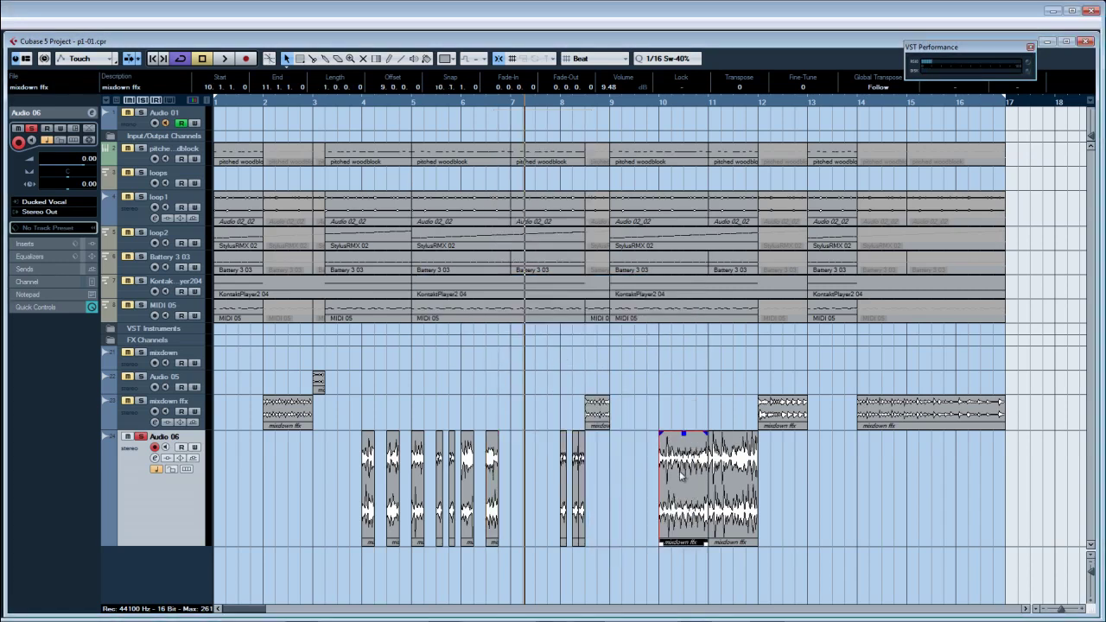
pyautogui.rightClick(680, 478)
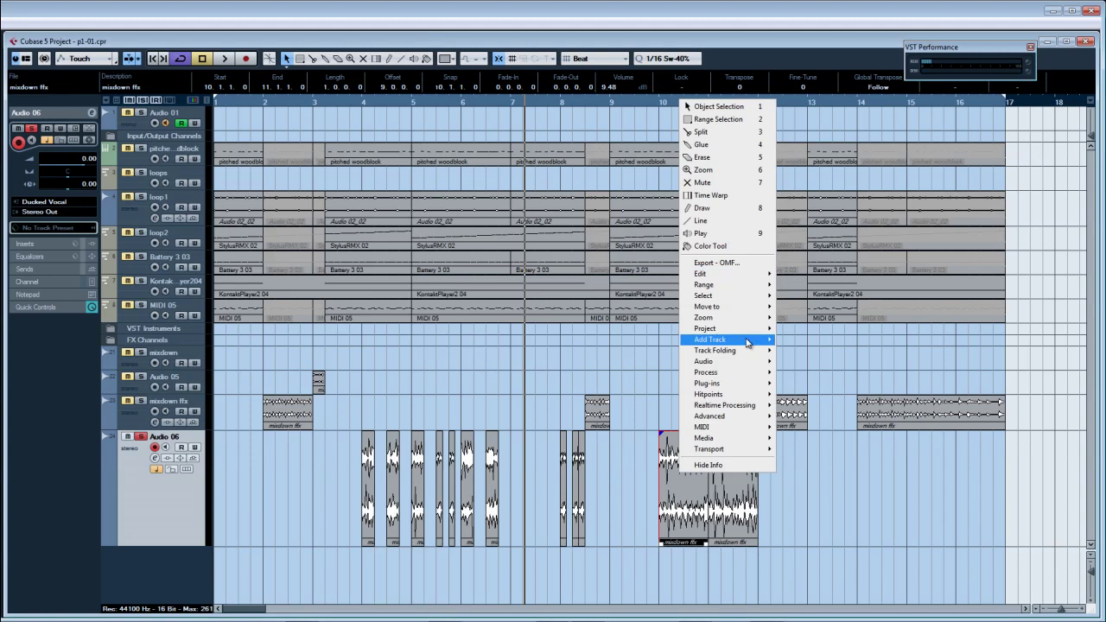
pyautogui.moveTo(745, 344)
pyautogui.moveTo(739, 366)
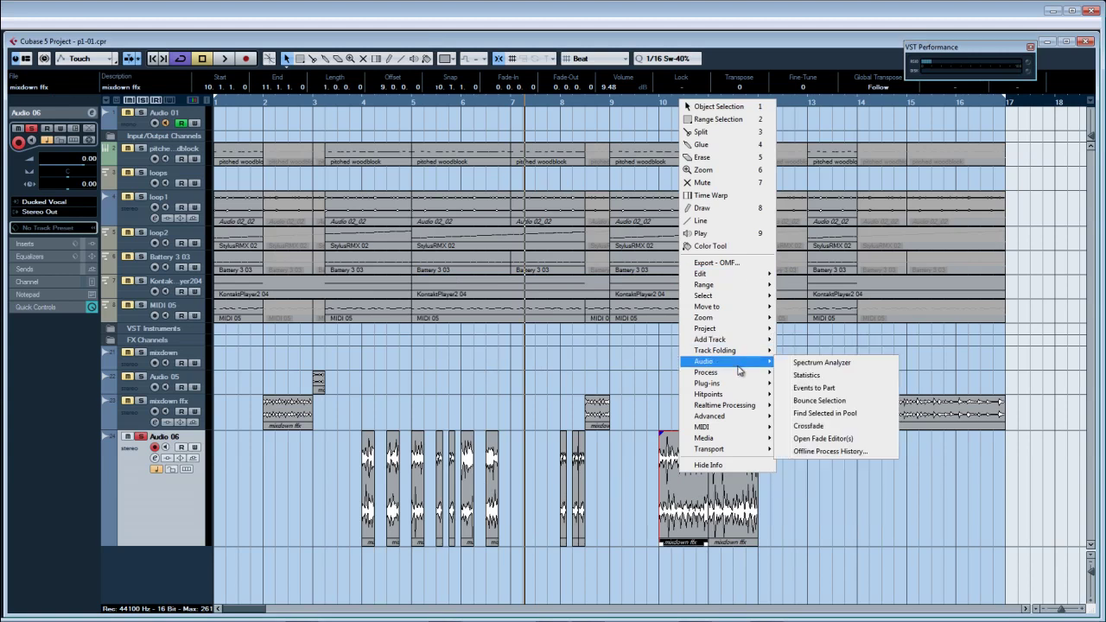
pyautogui.moveTo(747, 385)
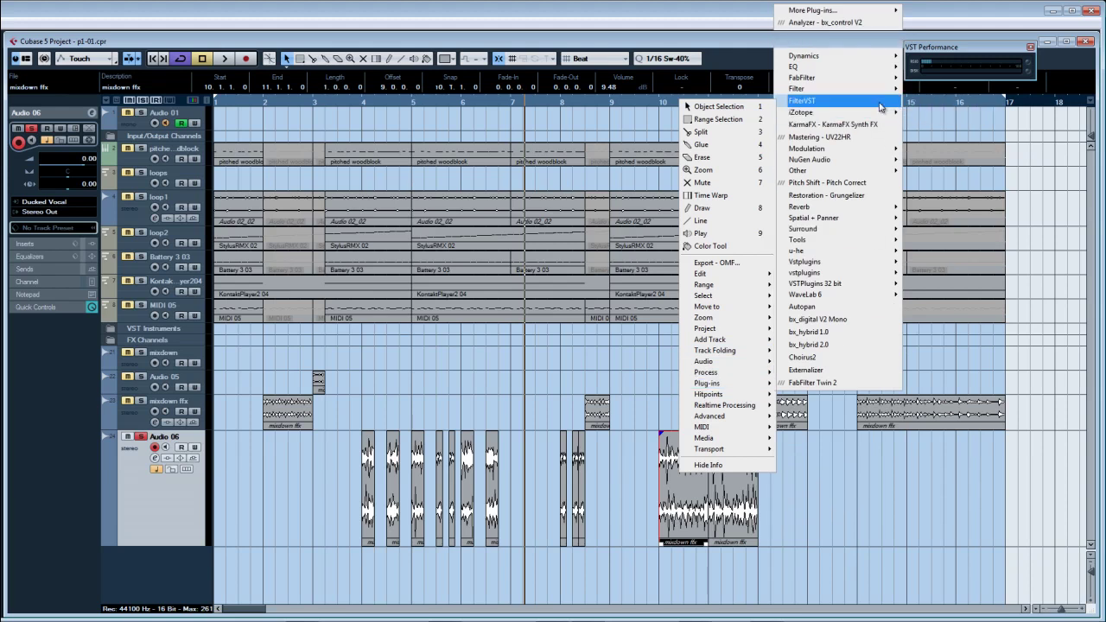
pyautogui.click(881, 106)
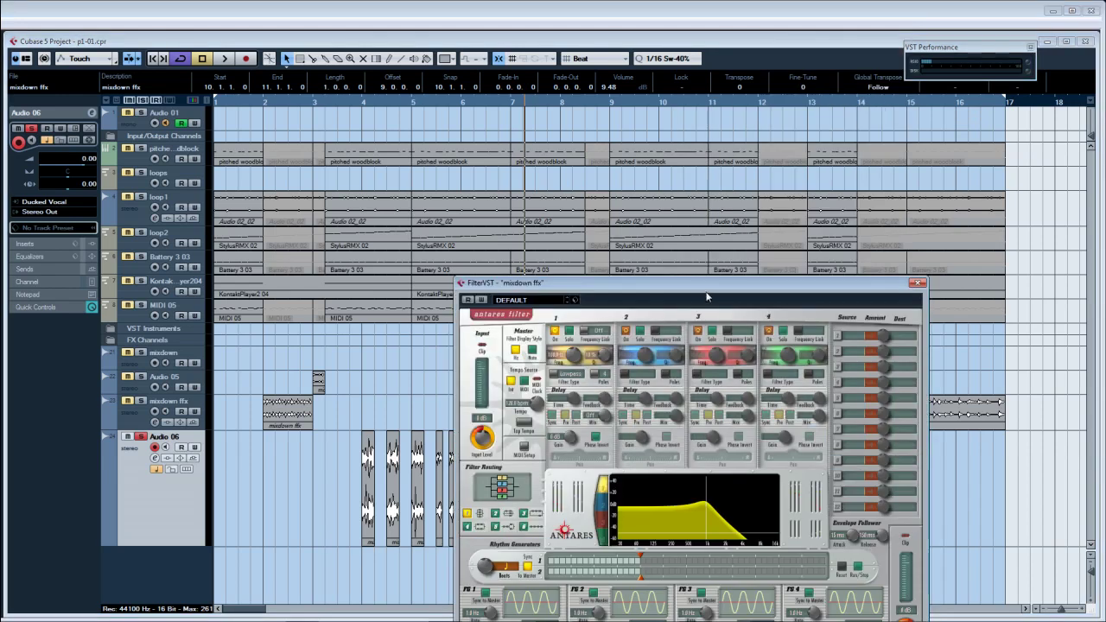
pyautogui.moveTo(648, 294); pyautogui.dragTo(208, 145)
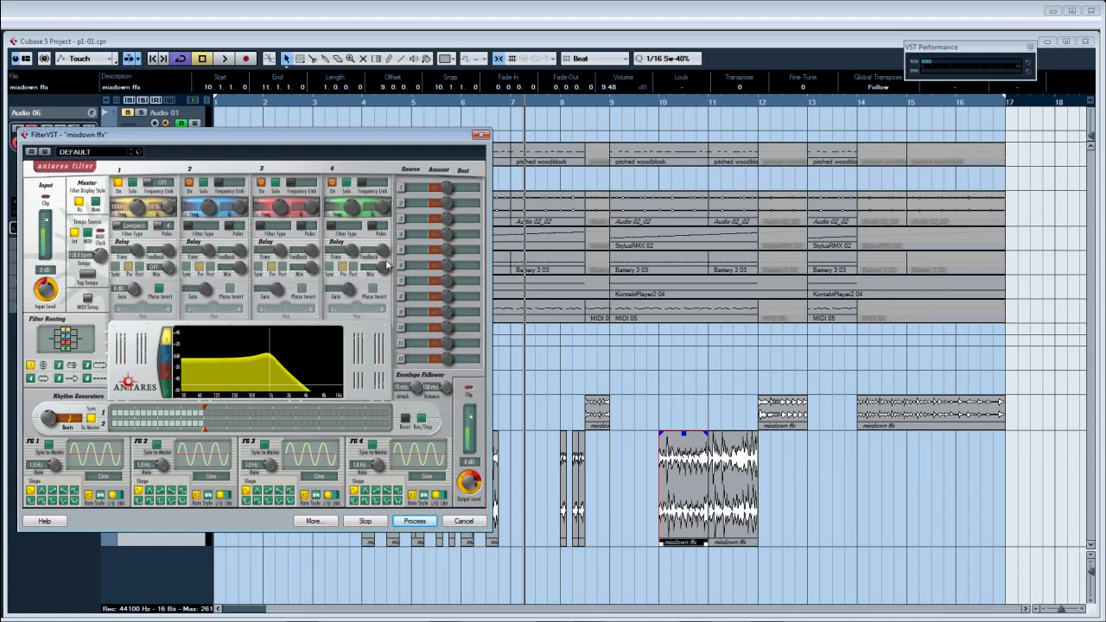
pyautogui.moveTo(357, 134); pyautogui.dragTo(425, 123)
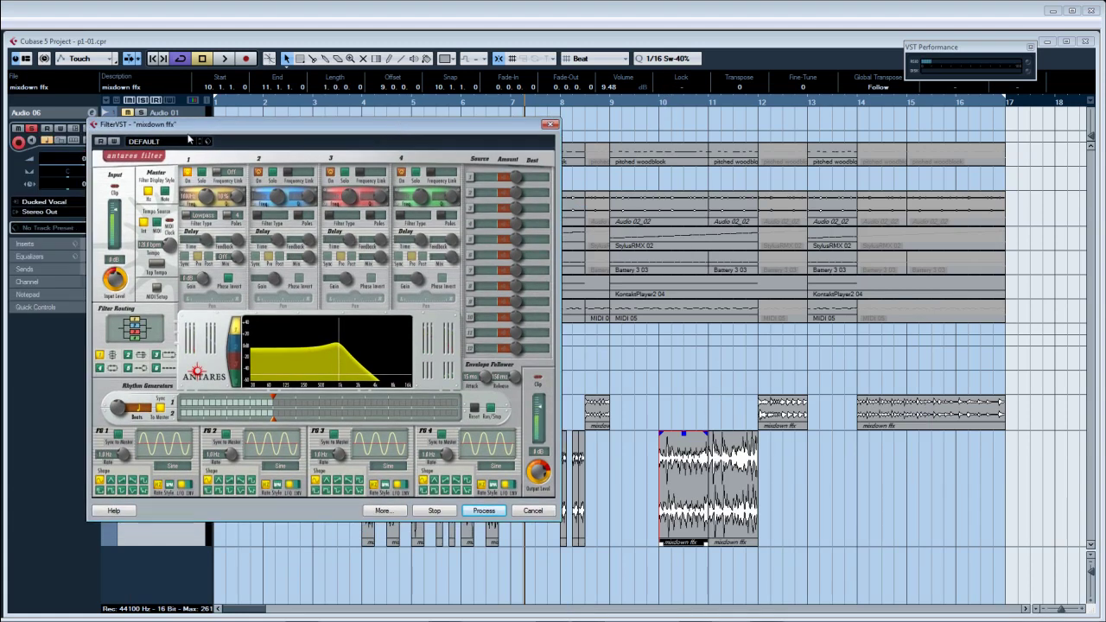
# Step: Step through the FilterVST presets to B. Funkymanoe and process the bar 10 event with it
pyautogui.click(201, 145)
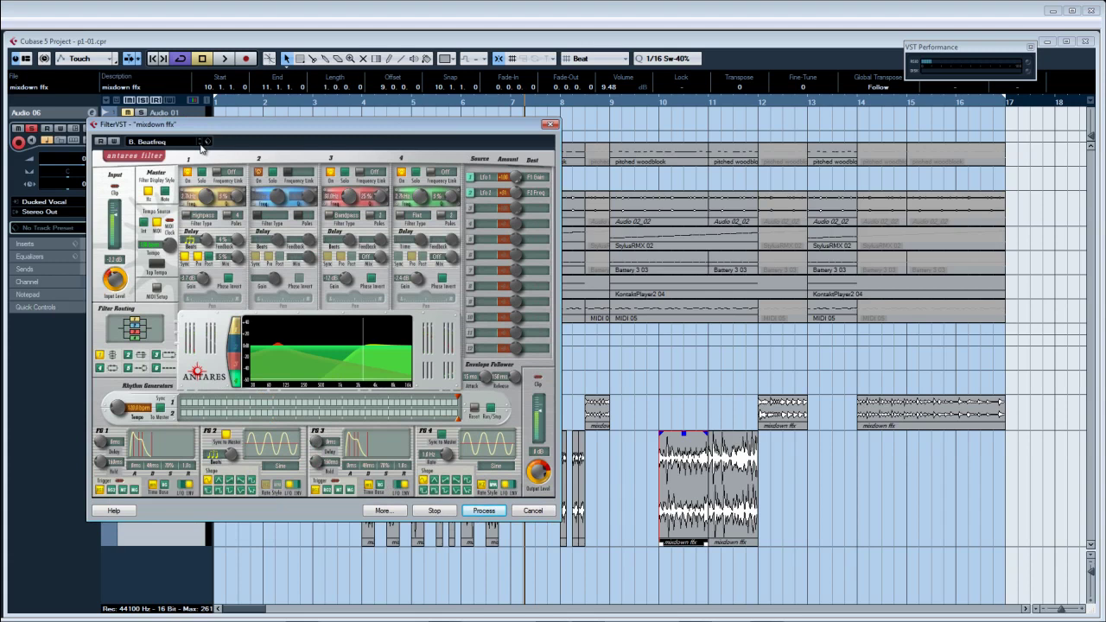
pyautogui.click(201, 147)
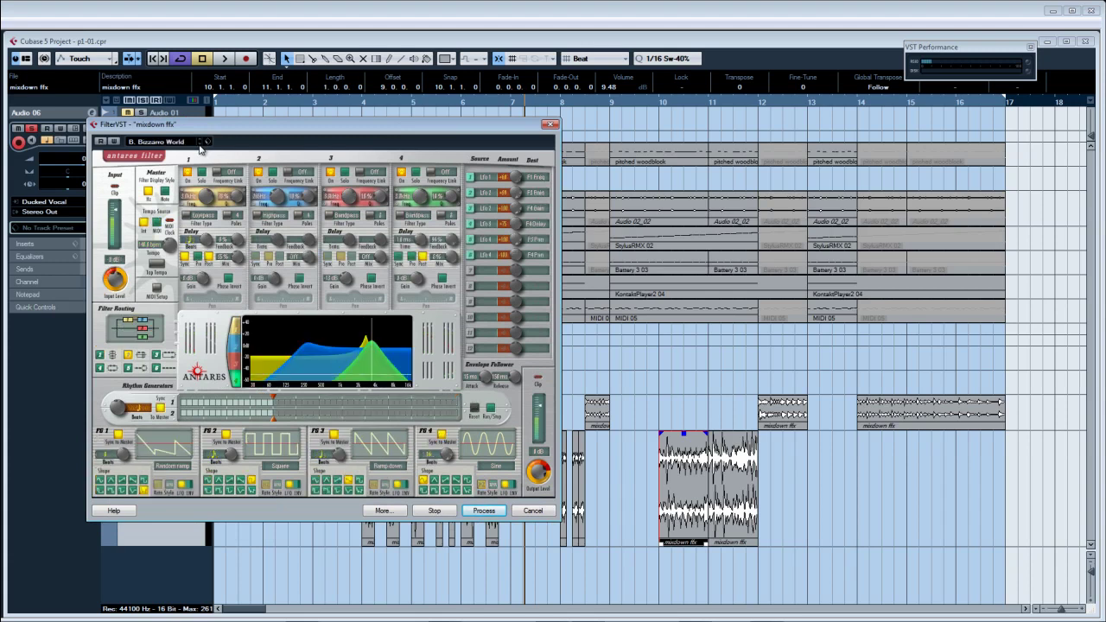
pyautogui.click(201, 145)
pyautogui.click(200, 145)
pyautogui.click(201, 145)
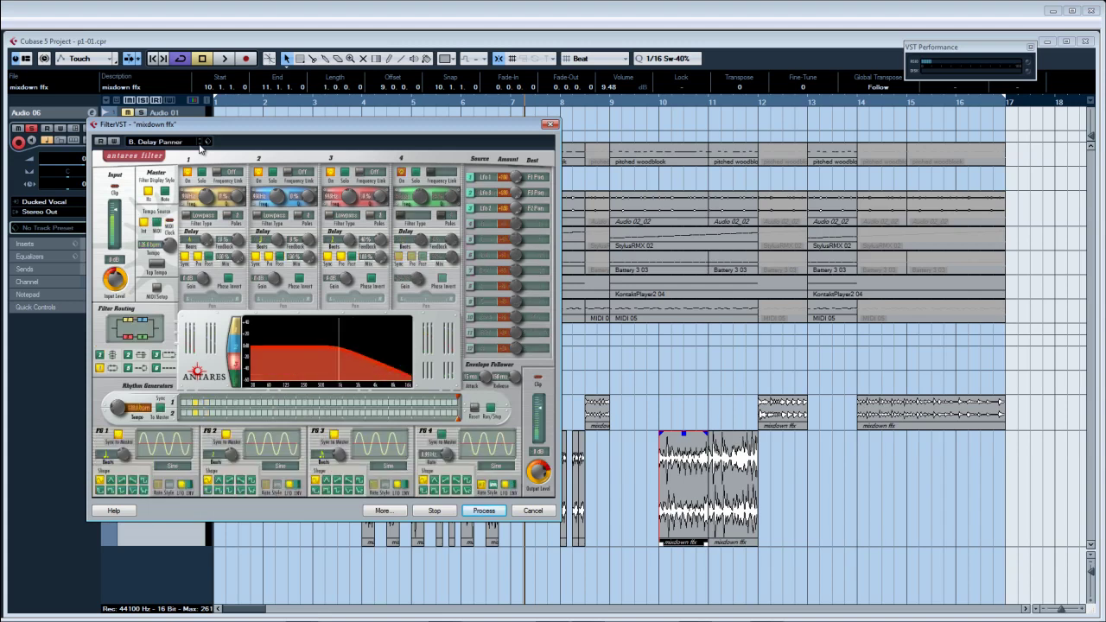
pyautogui.click(200, 146)
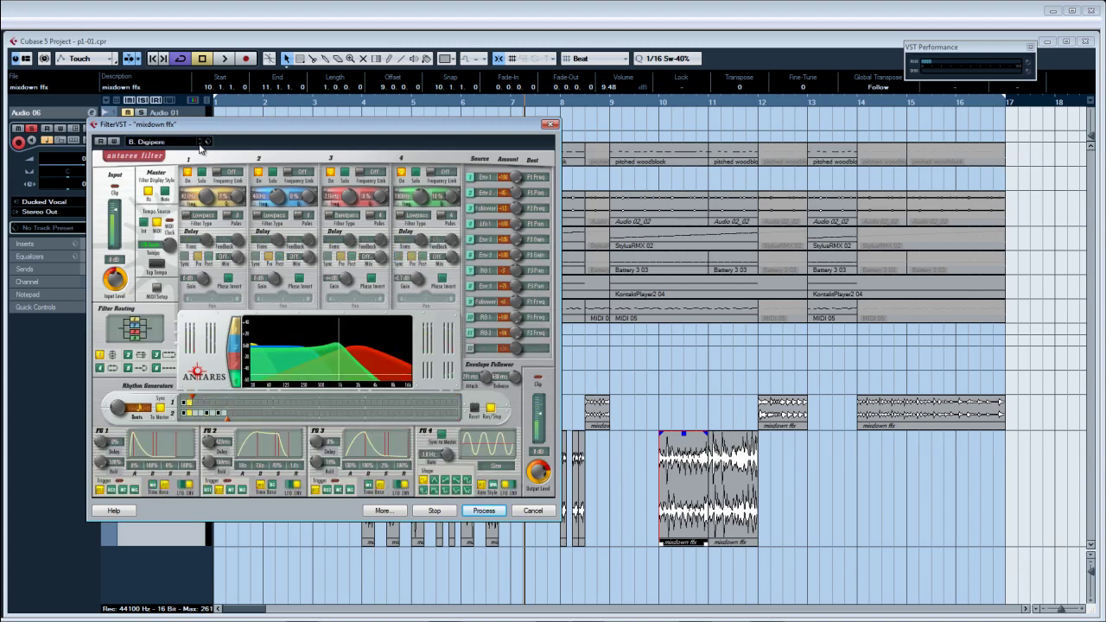
pyautogui.click(201, 146)
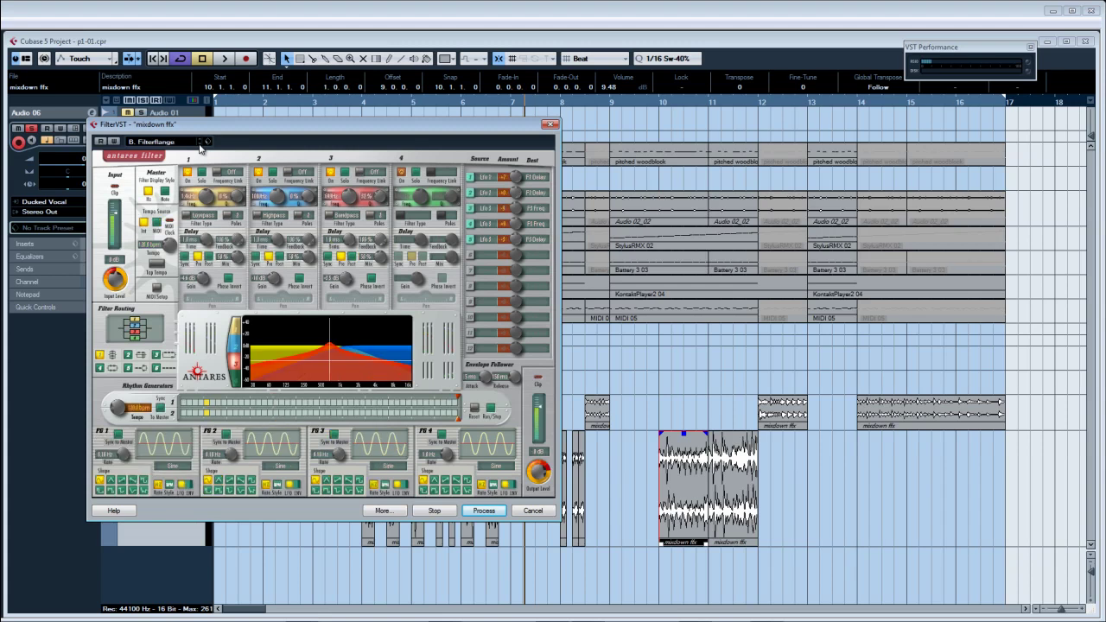
pyautogui.click(201, 145)
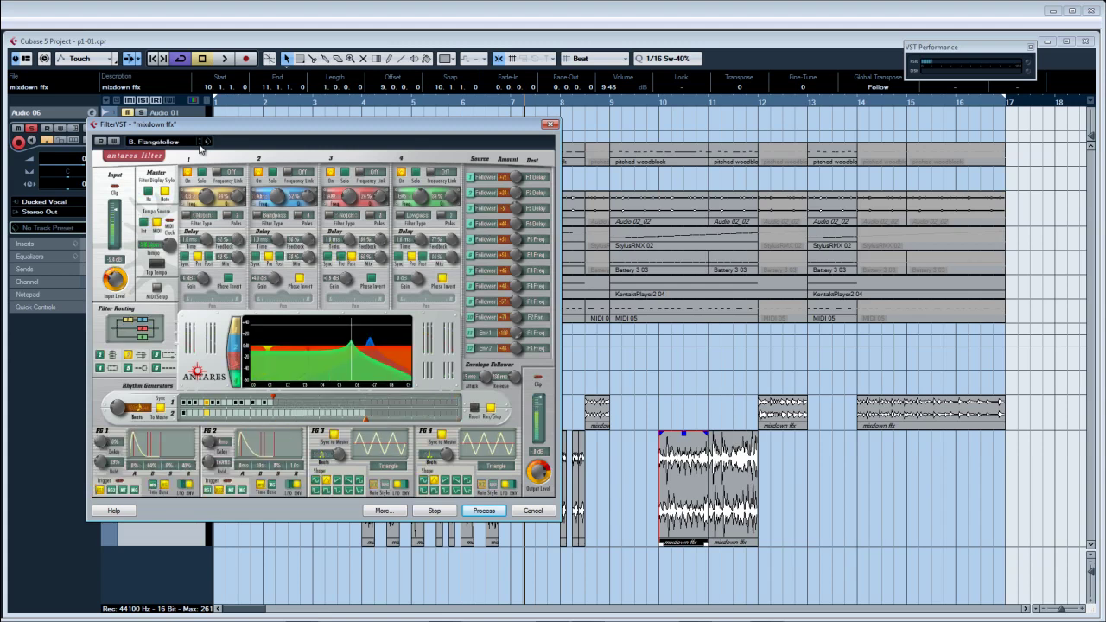
pyautogui.click(200, 145)
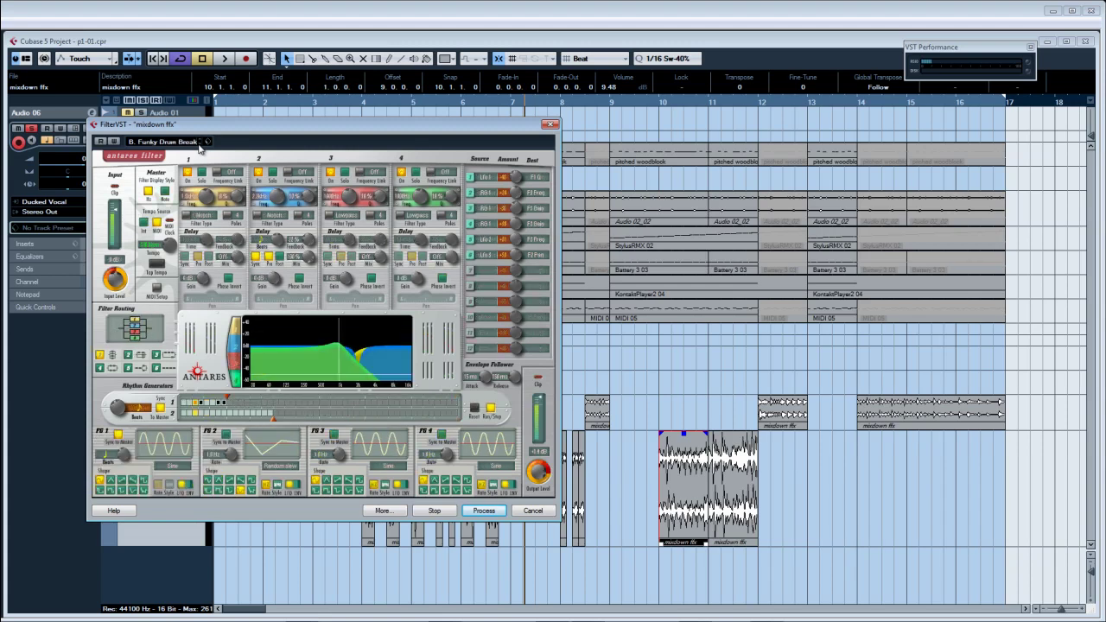
pyautogui.click(200, 145)
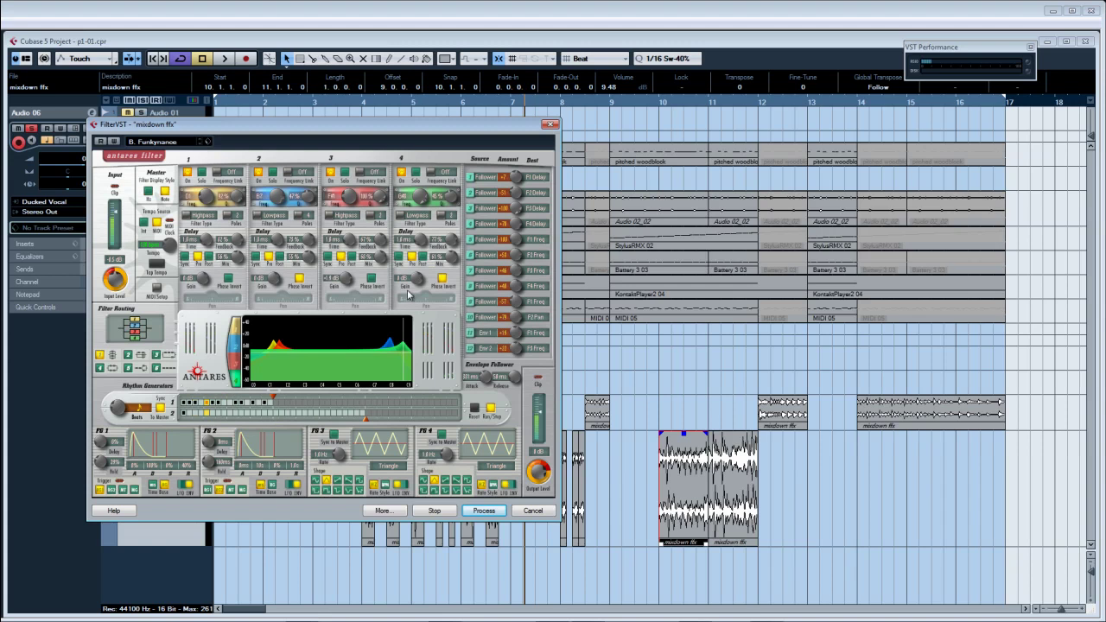
pyautogui.click(490, 514)
# Step: Audition the filtered event at bar 10 on the soloed Audio 06, starting playback in bar 9
pyautogui.click(570, 350)
pyautogui.click(632, 105)
pyautogui.press('space')
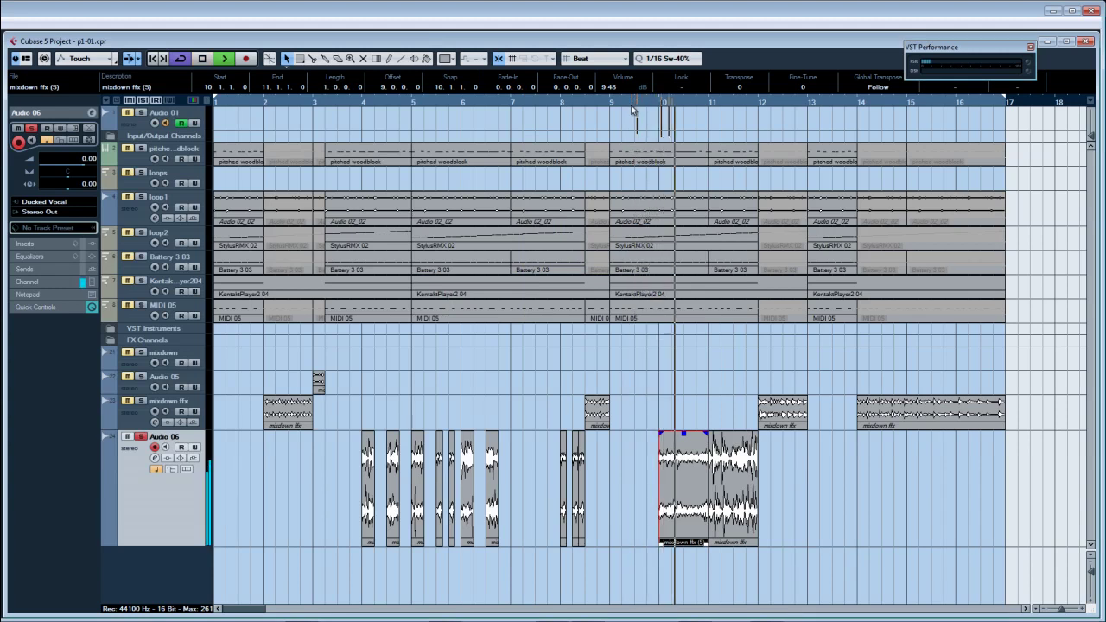
pyautogui.press('space')
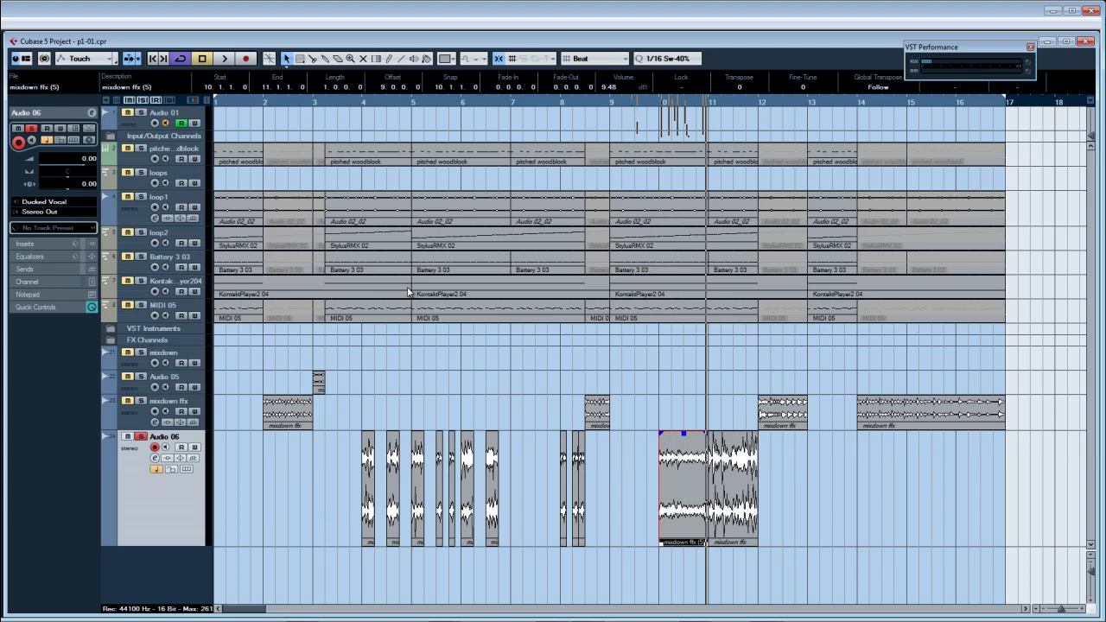
# Step: Deactivate solo on all tracks and play the full arrangement from the start into bar 4
pyautogui.press('KP_Decimal')
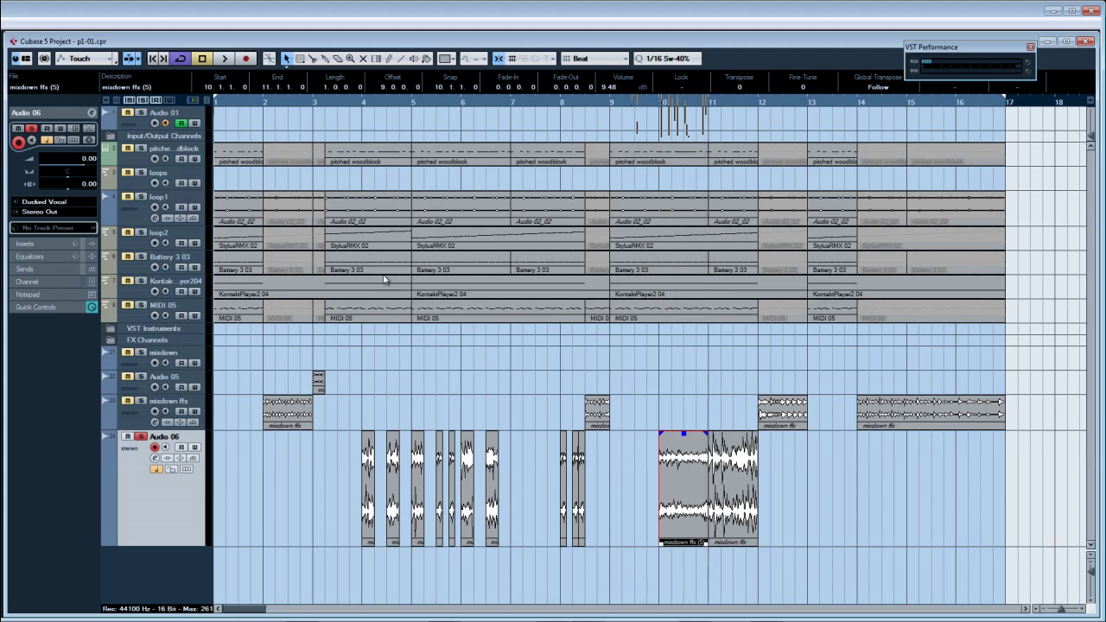
pyautogui.click(144, 102)
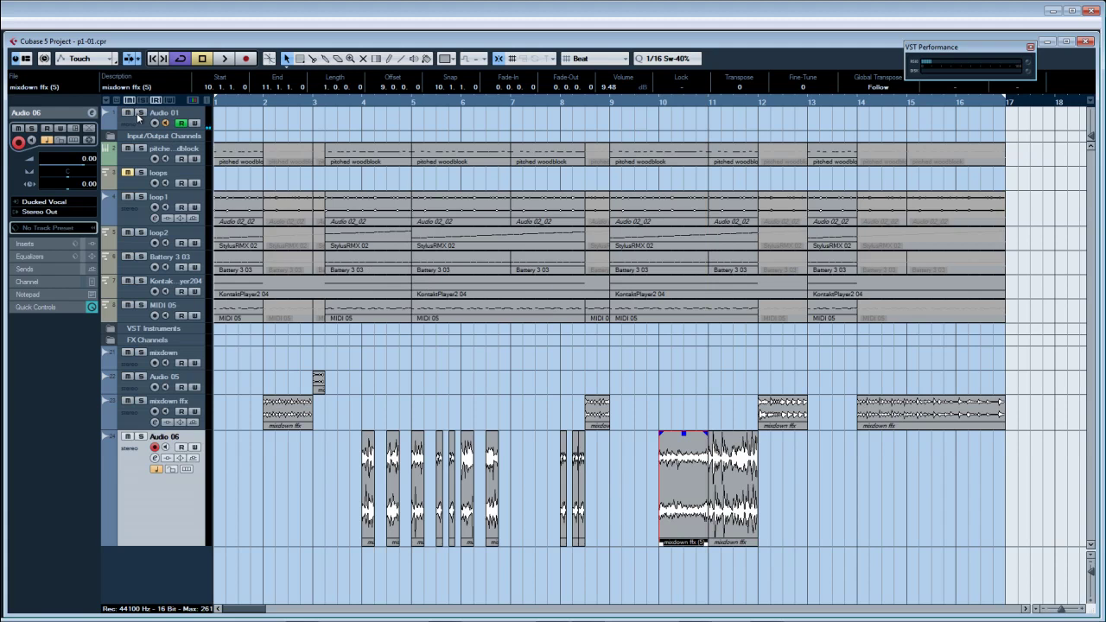
pyautogui.press('space')
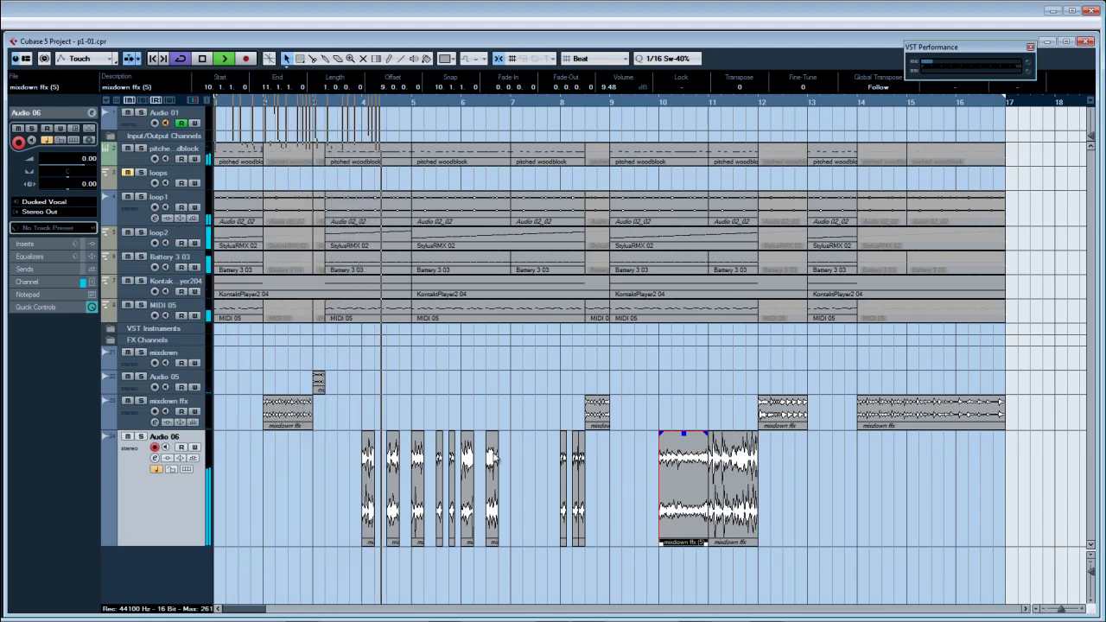
pyautogui.press('space')
# Step: Split the MIDI 05 part at each beat from bar 4 to bar 5 beat 3, and set the grid type to Use Quantize
pyautogui.moveTo(341, 458); pyautogui.dragTo(596, 489)
pyautogui.rightClick(372, 326)
pyautogui.click(397, 329)
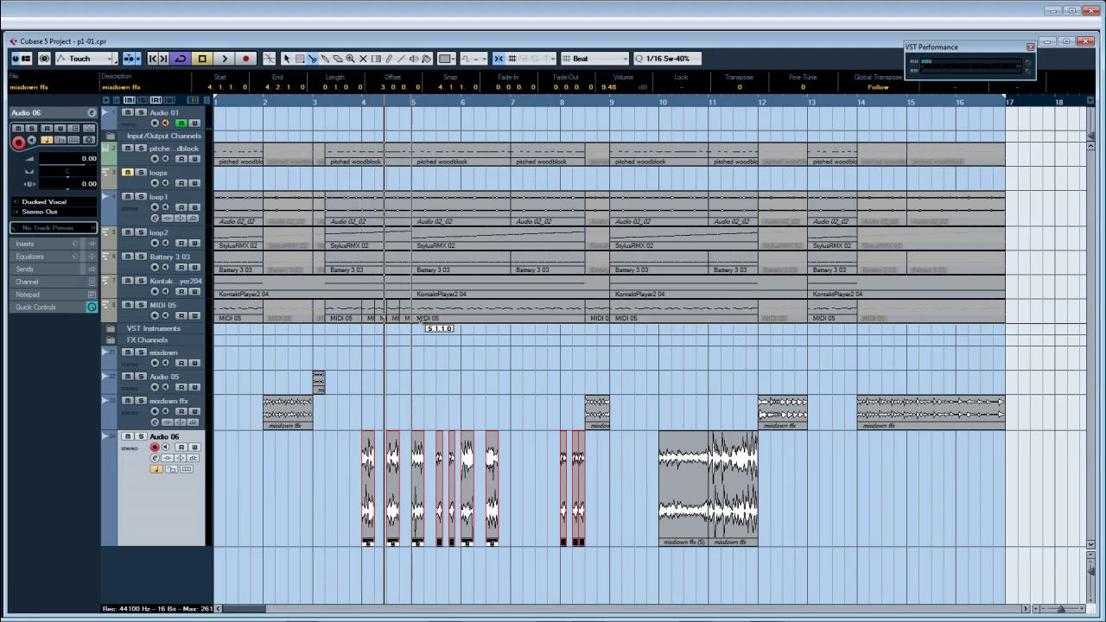
pyautogui.click(425, 319)
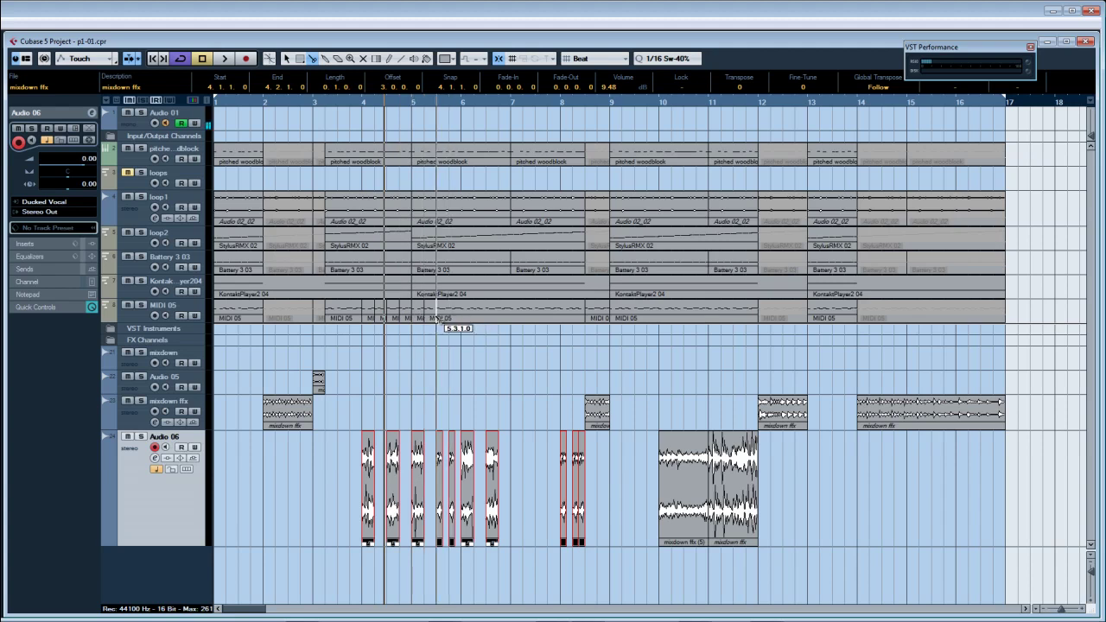
pyautogui.click(436, 318)
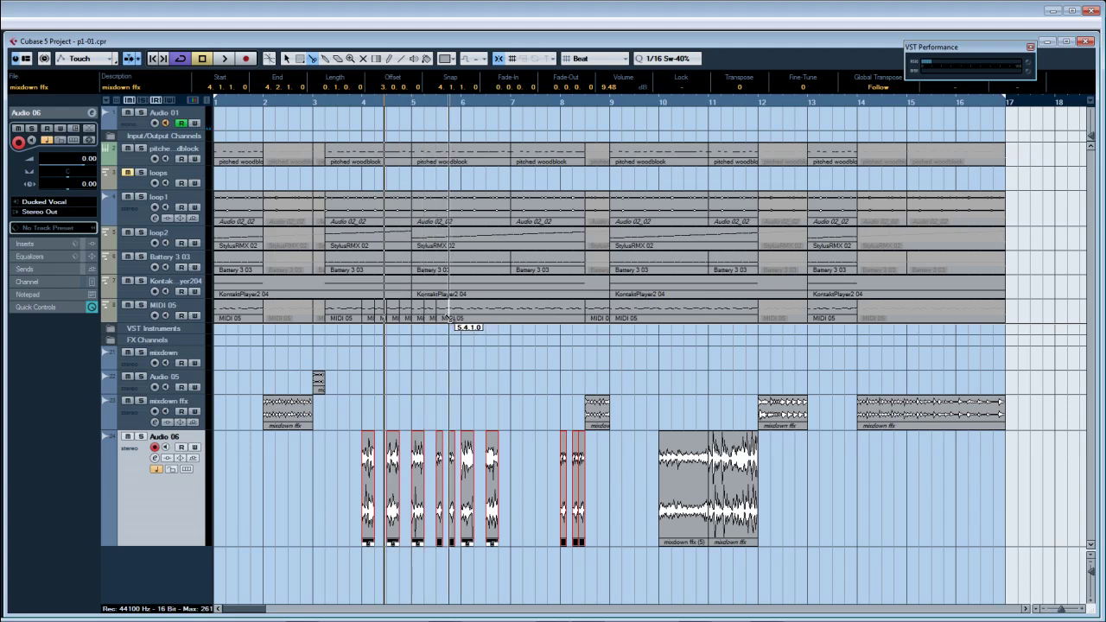
pyautogui.click(595, 58)
pyautogui.click(605, 97)
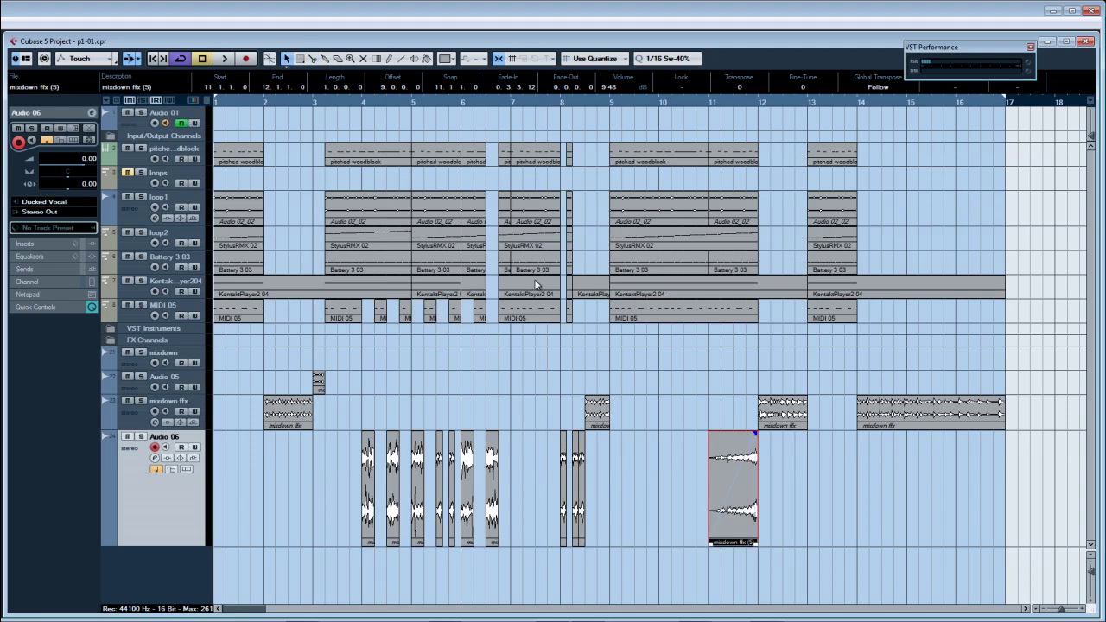
pyautogui.moveTo(454, 621)
pyautogui.click(764, 612)
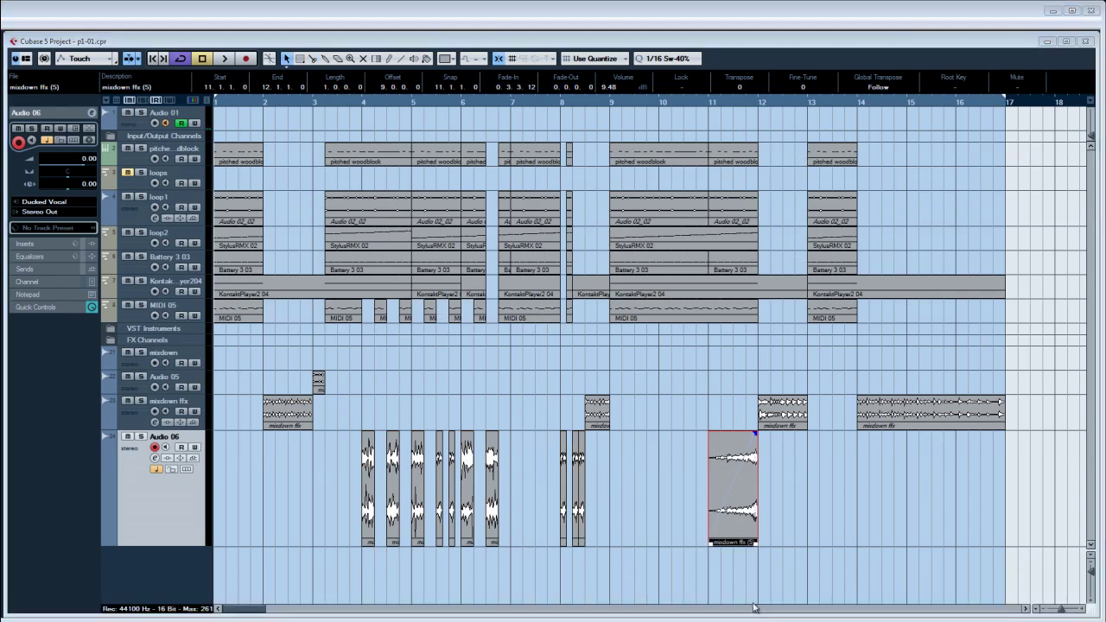
pyautogui.click(532, 412)
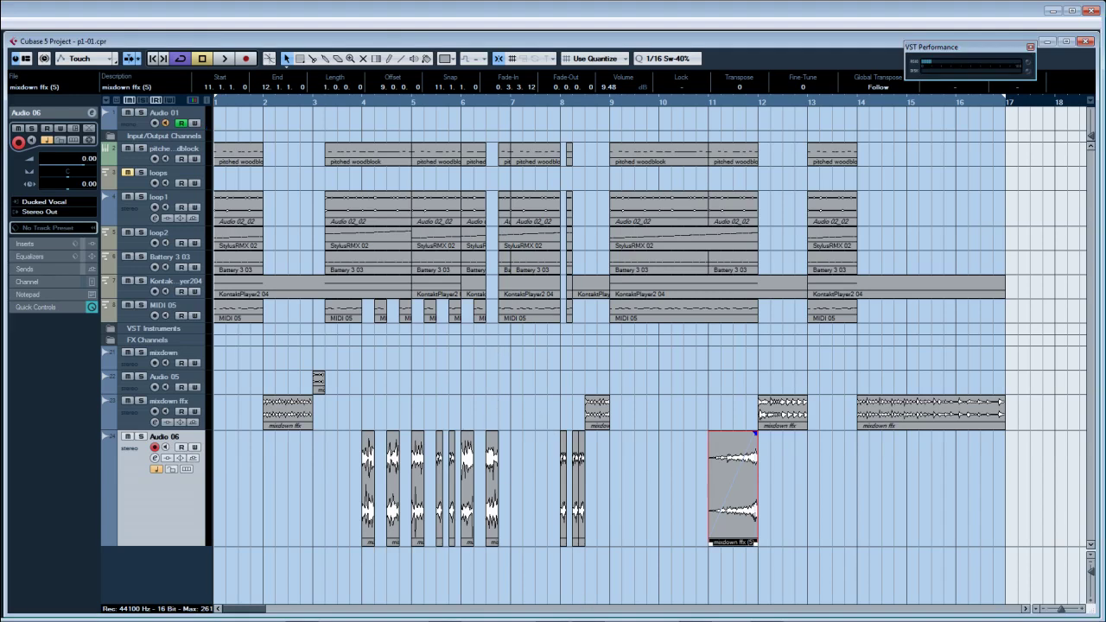
pyautogui.click(763, 614)
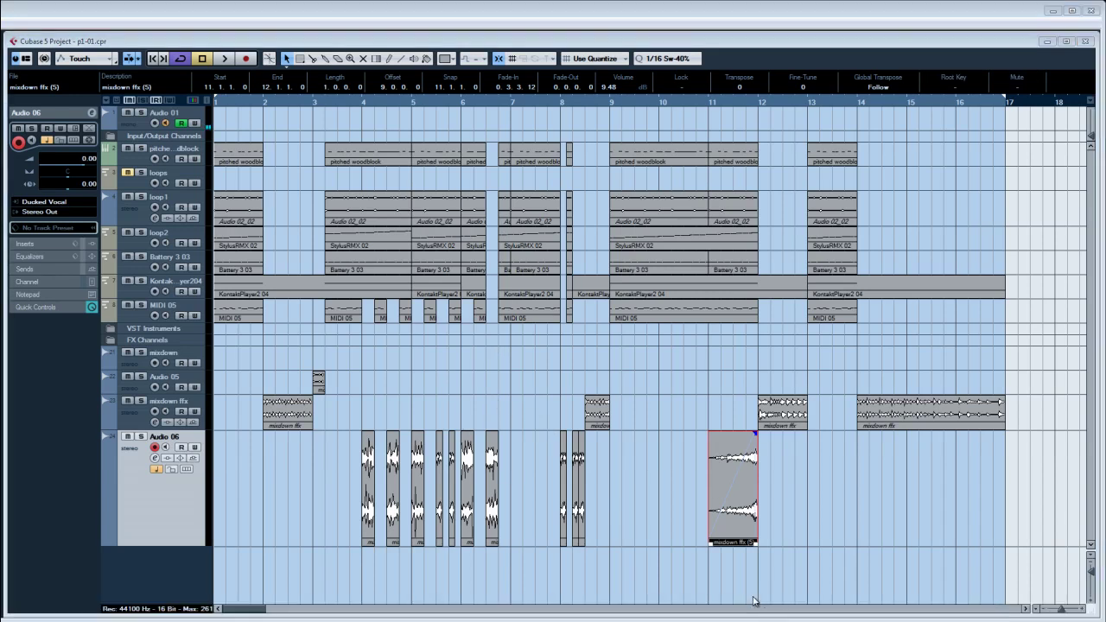
pyautogui.press('F12')
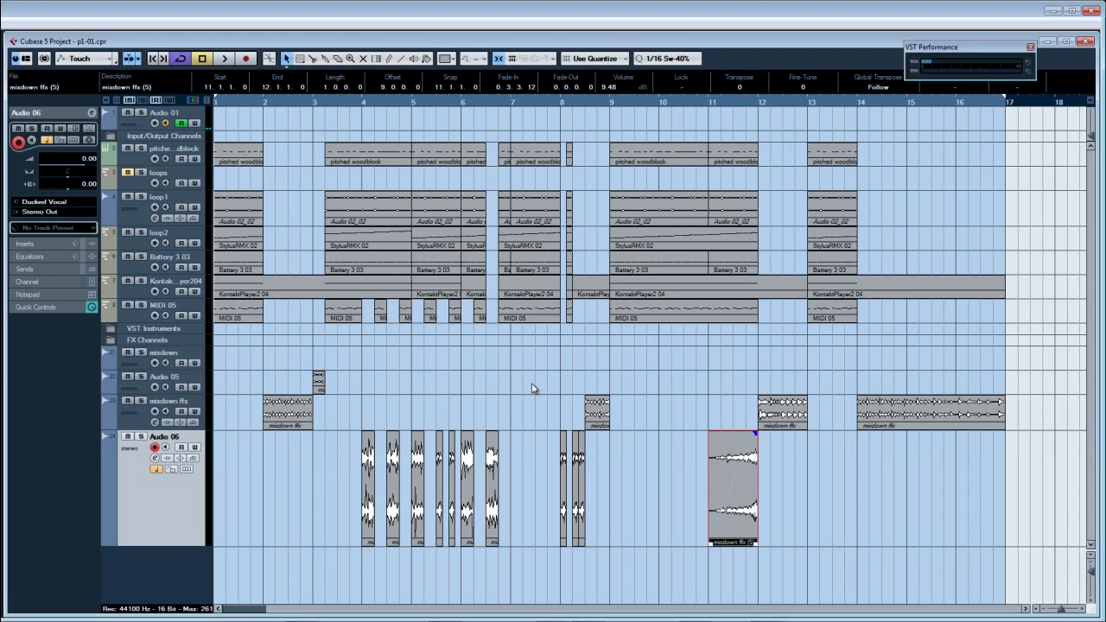
# Step: Play through the edited arrangement to the end and stop playback after it loops back to bar 1
pyautogui.press('space')
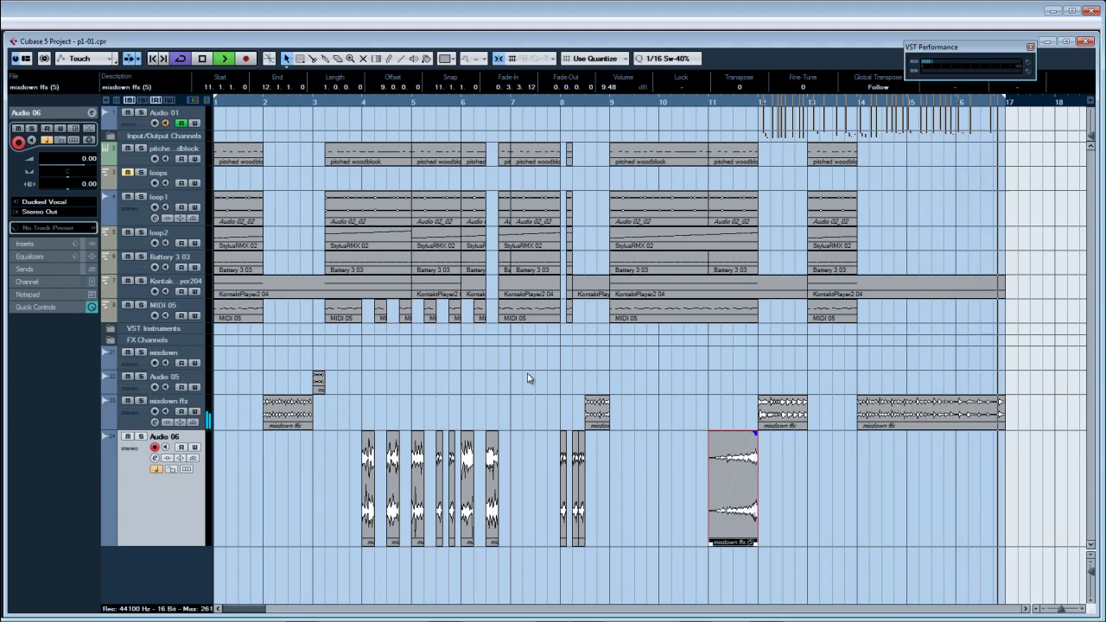
pyautogui.press('space')
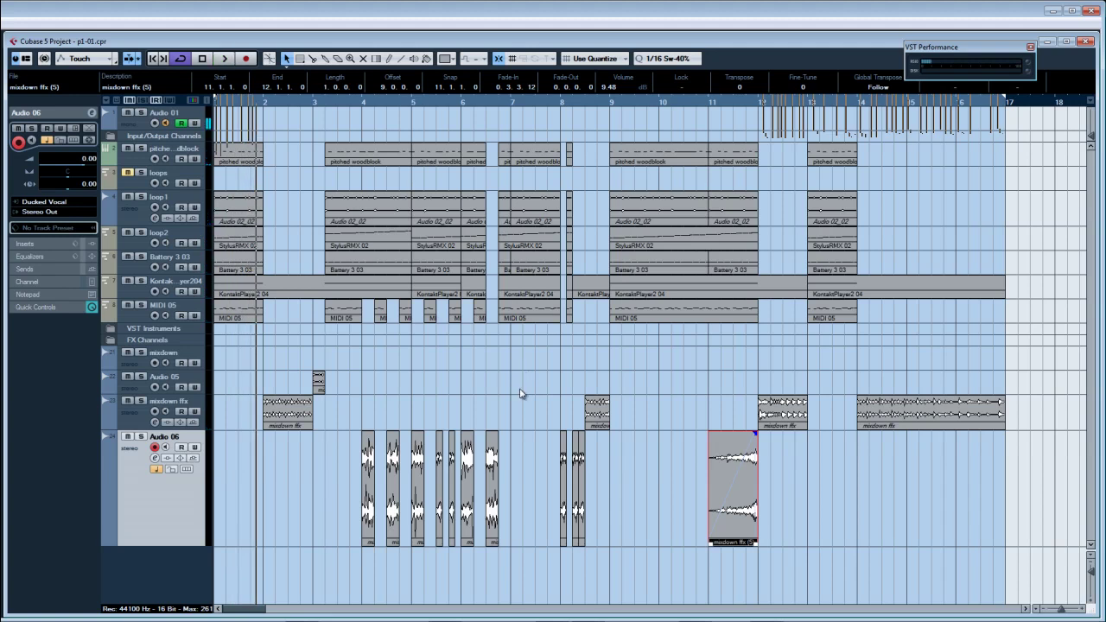